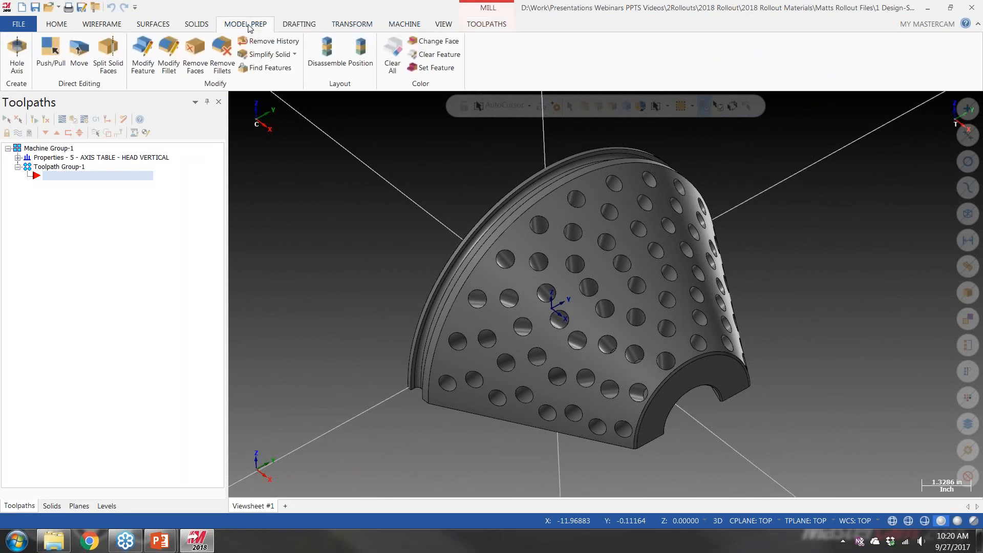
# Start Hole Axis and select all the 0.25 holes with matching diameters on the perforated solid
pyautogui.click(17, 66)
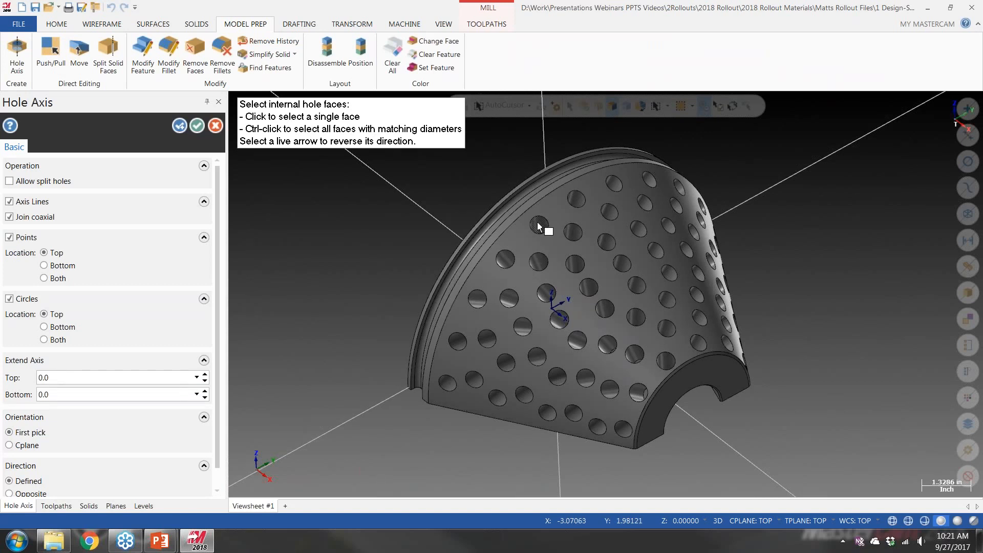
pyautogui.keyDown('ctrl'); pyautogui.click(538, 226); pyautogui.keyUp('ctrl')
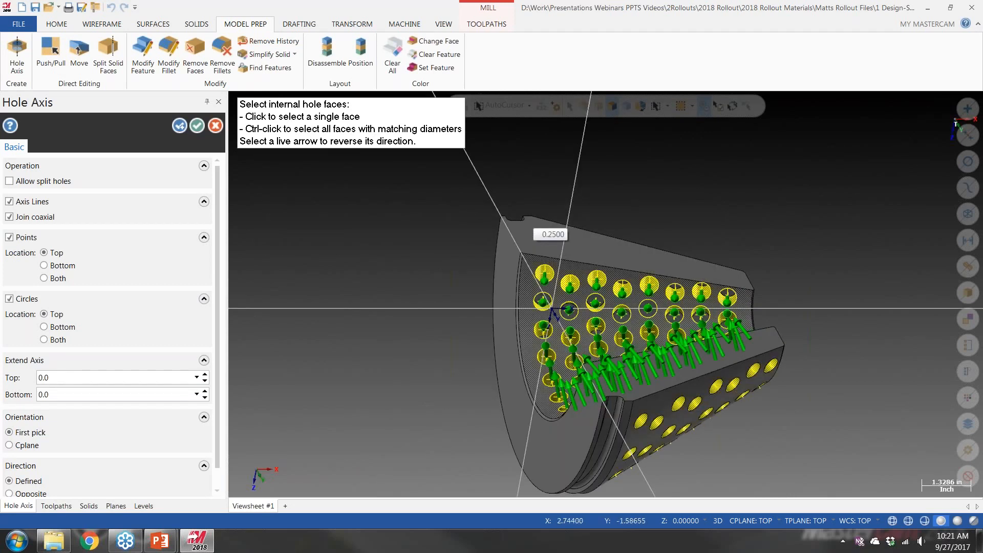
pyautogui.moveTo(606, 294)
pyautogui.mouseDown(button='middle')
pyautogui.moveTo(613, 372)
pyautogui.moveTo(623, 267)
pyautogui.moveTo(711, 278)
pyautogui.mouseUp(button='middle')
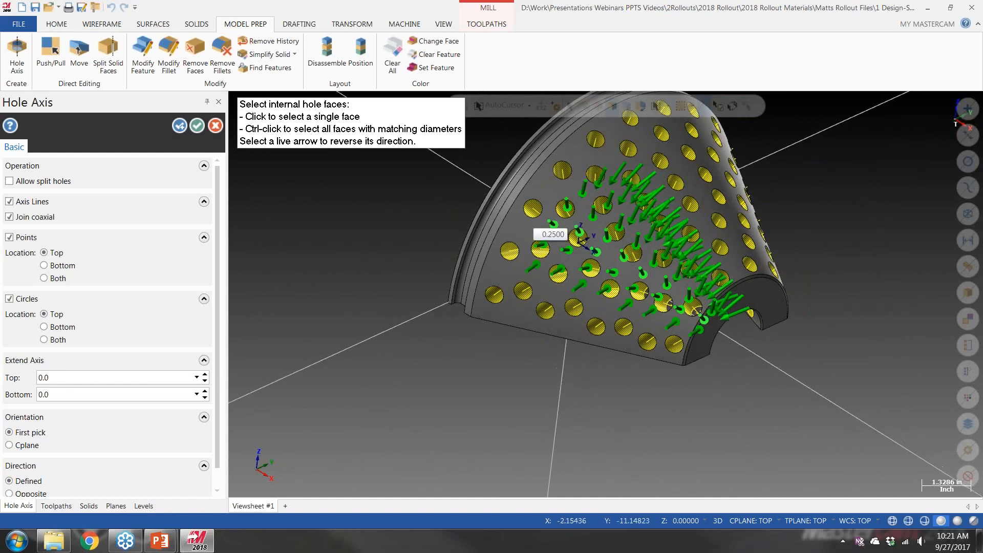
# Orient the hole axes by Cplane and create the axis lines, points and circles at the top of each hole
pyautogui.click(9, 445)
pyautogui.moveTo(585, 294)
pyautogui.mouseDown(button='middle')
pyautogui.moveTo(605, 308)
pyautogui.moveTo(596, 308)
pyautogui.mouseUp(button='middle')
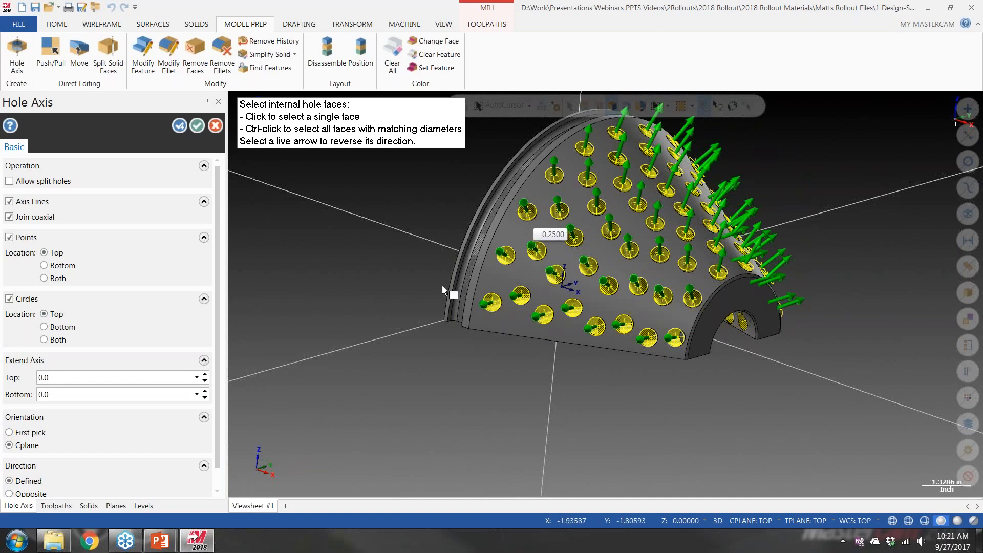
pyautogui.moveTo(680, 258)
pyautogui.mouseDown(button='middle')
pyautogui.moveTo(709, 256)
pyautogui.moveTo(686, 271)
pyautogui.mouseUp(button='middle')
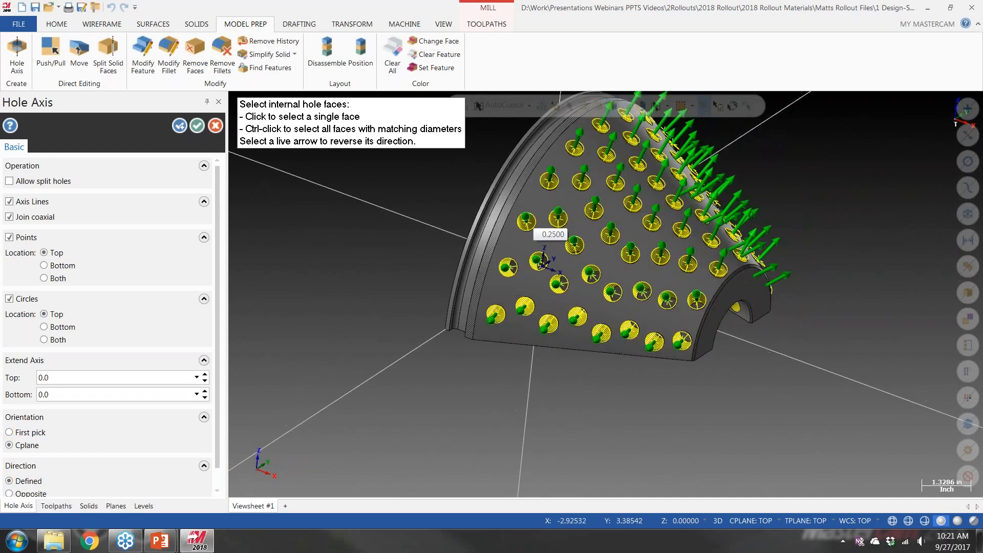
pyautogui.click(192, 125)
pyautogui.moveTo(514, 241); pyautogui.dragTo(440, 263, button='middle')
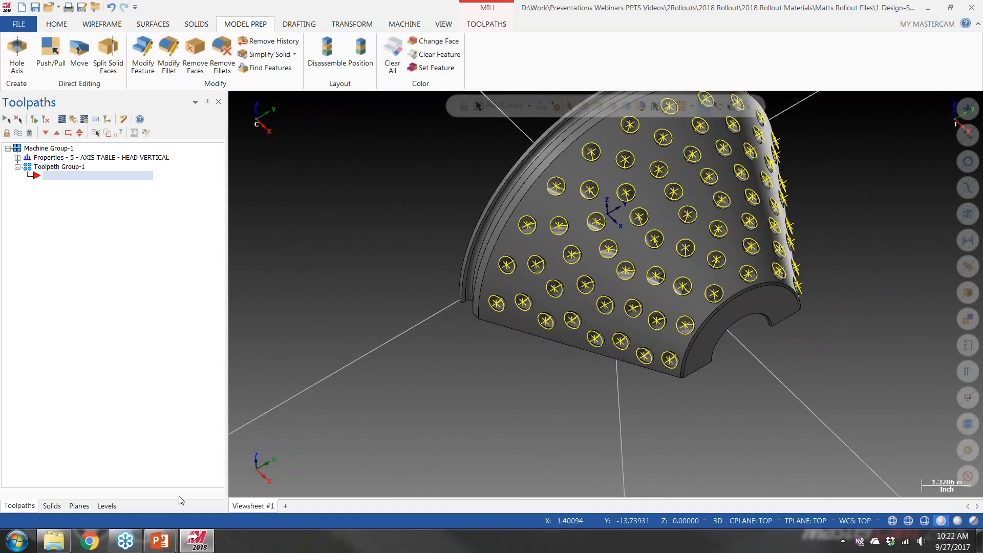
# Switch to the PowerPoint slide show and advance to the Wireframe – Curve Creation slide
pyautogui.moveTo(160, 540)
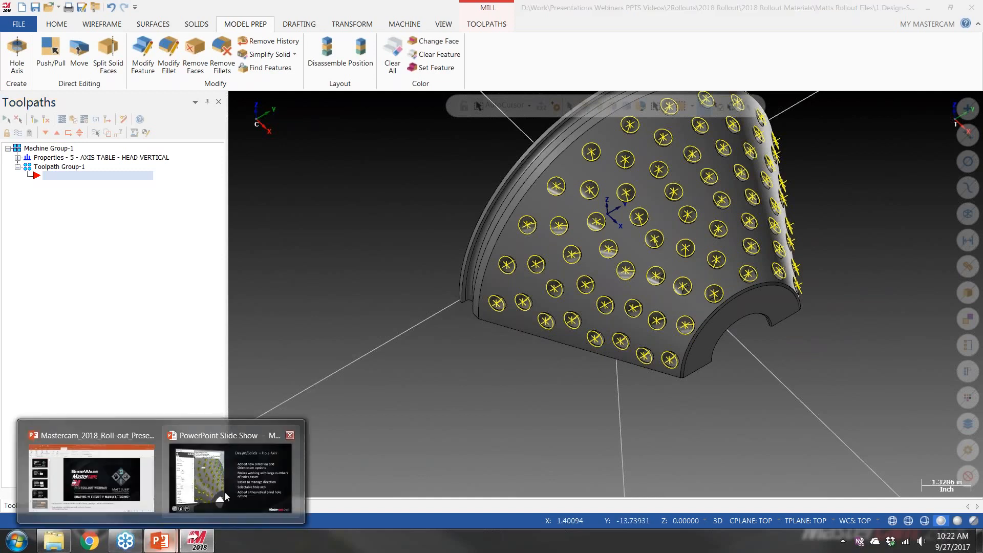
pyautogui.click(247, 490)
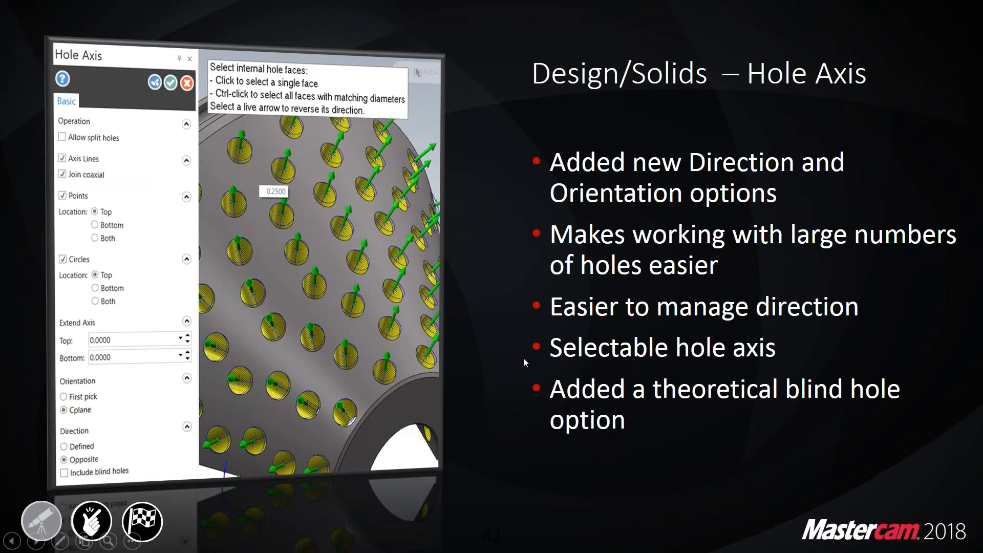
pyautogui.click(499, 340)
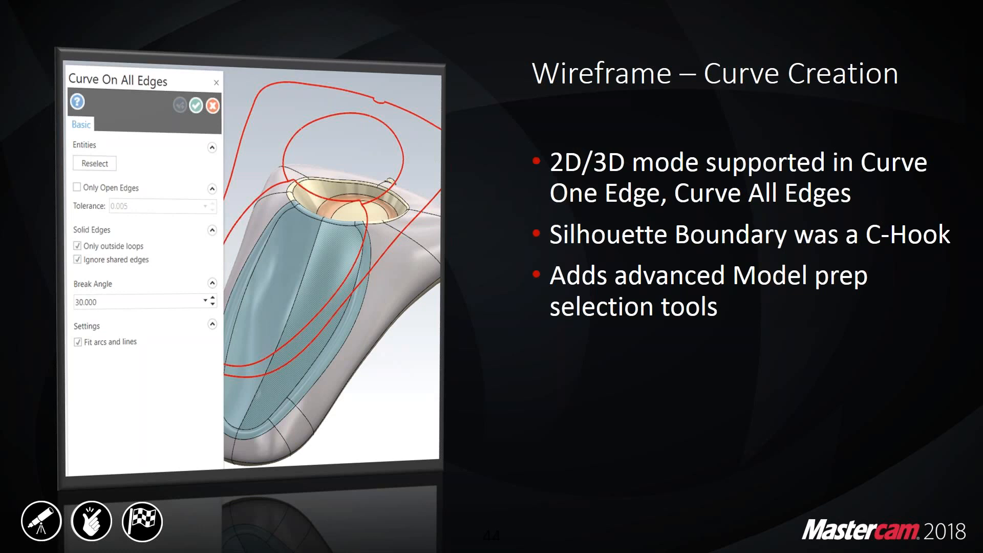
# Switch back to Mastercam and open "2 Design-Solids - Curve Edges.mcam" from the rollout files folder, discarding the changes to the current part
pyautogui.press('super+Tab')
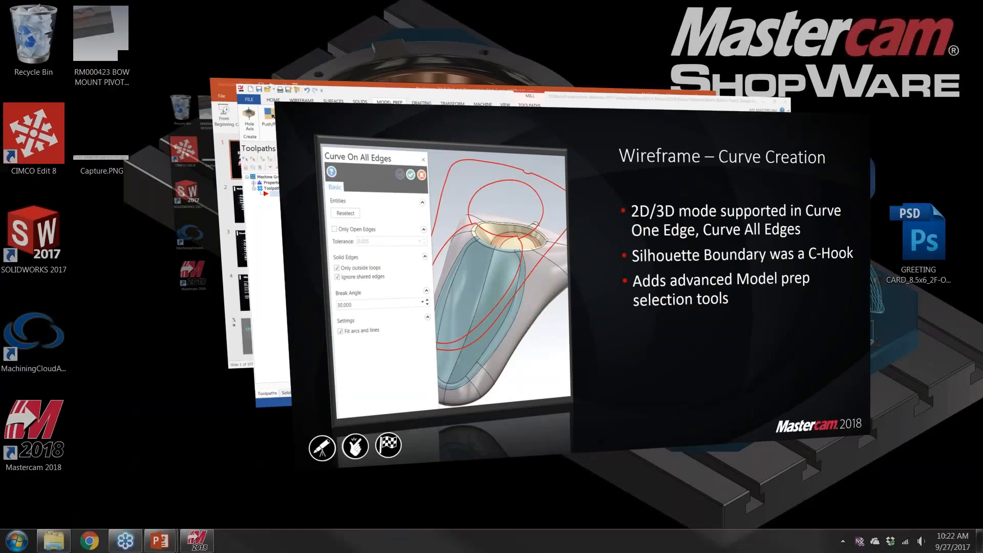
pyautogui.press('Tab')
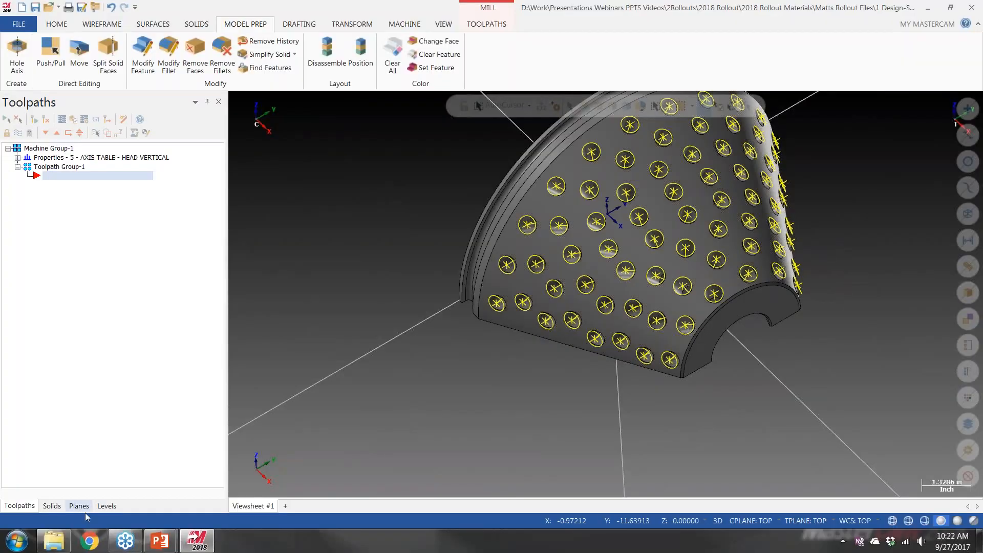
pyautogui.click(53, 540)
pyautogui.moveTo(695, 119); pyautogui.dragTo(336, 263)
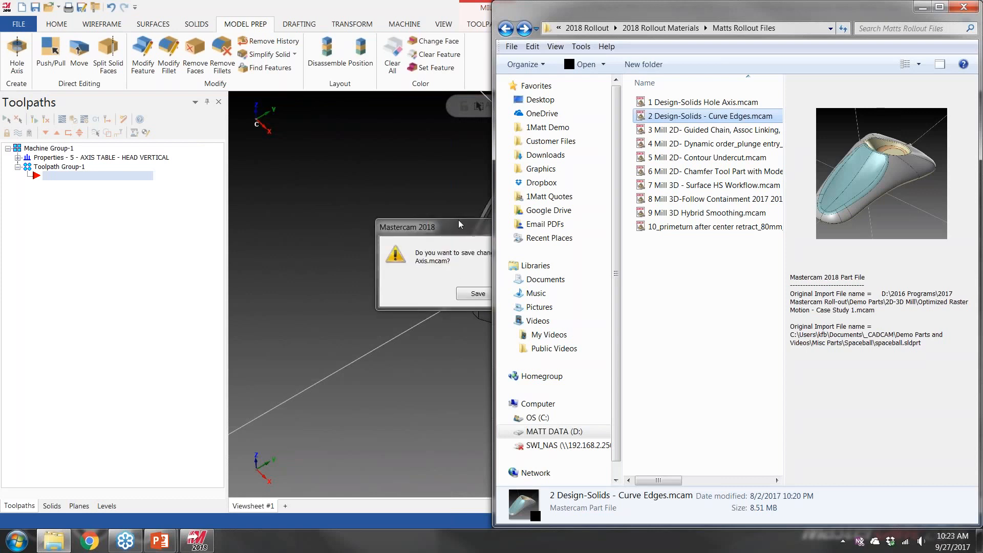
pyautogui.click(459, 221)
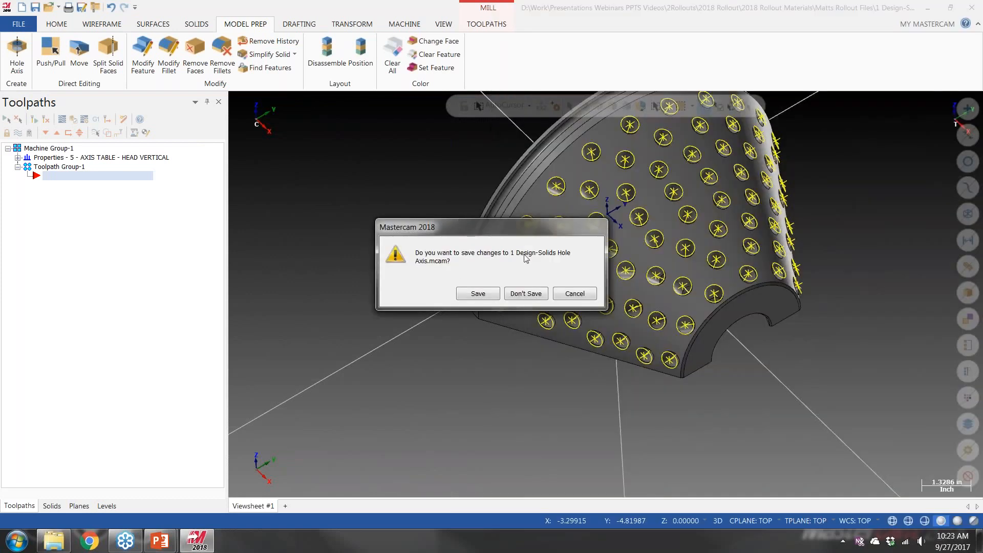
pyautogui.click(525, 294)
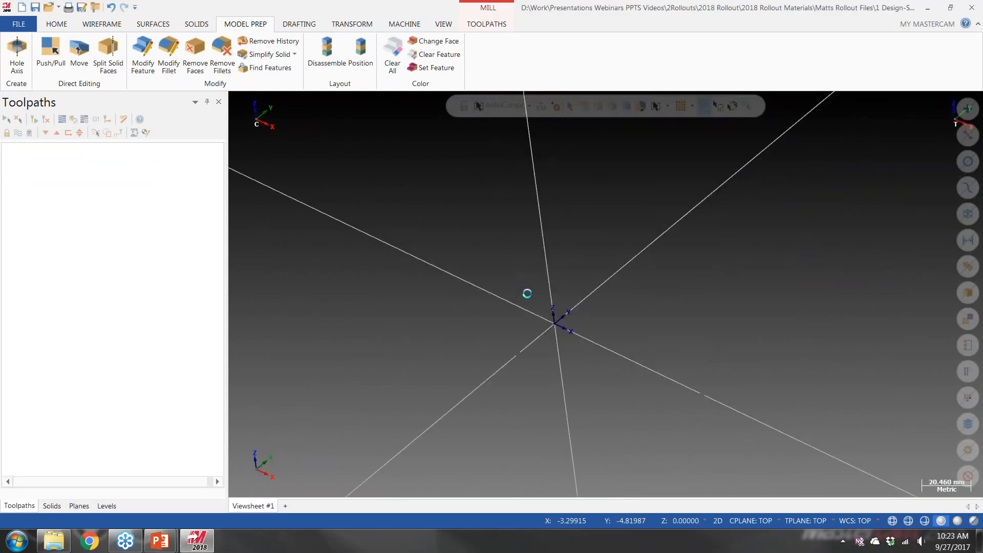
pyautogui.moveTo(463, 325); pyautogui.dragTo(456, 315, button='middle')
pyautogui.moveTo(544, 331)
pyautogui.mouseDown(button='middle')
pyautogui.moveTo(513, 316)
pyautogui.moveTo(550, 317)
pyautogui.moveTo(528, 329)
pyautogui.mouseUp(button='middle')
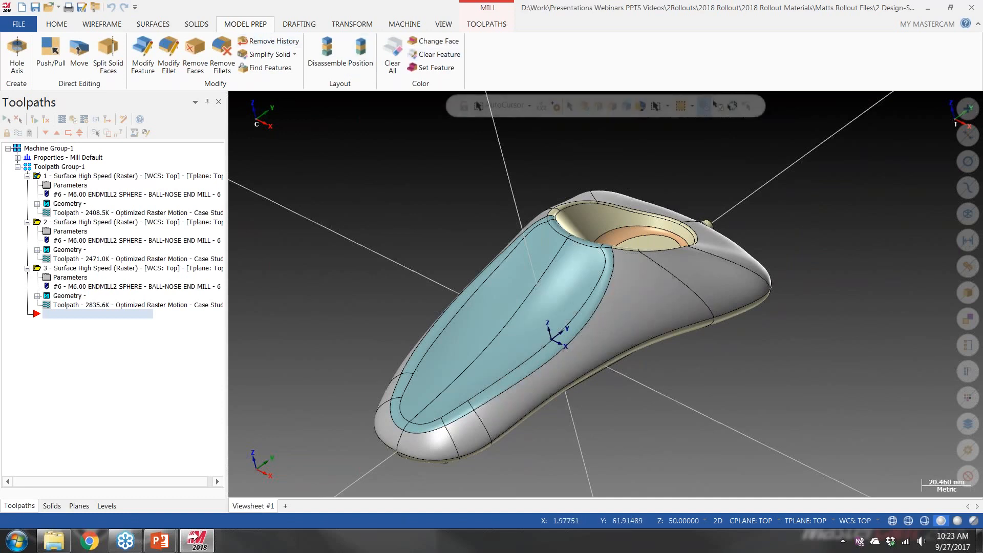
# Start Curve All Edges and select all the teal faces by filtering on color 64
pyautogui.click(97, 24)
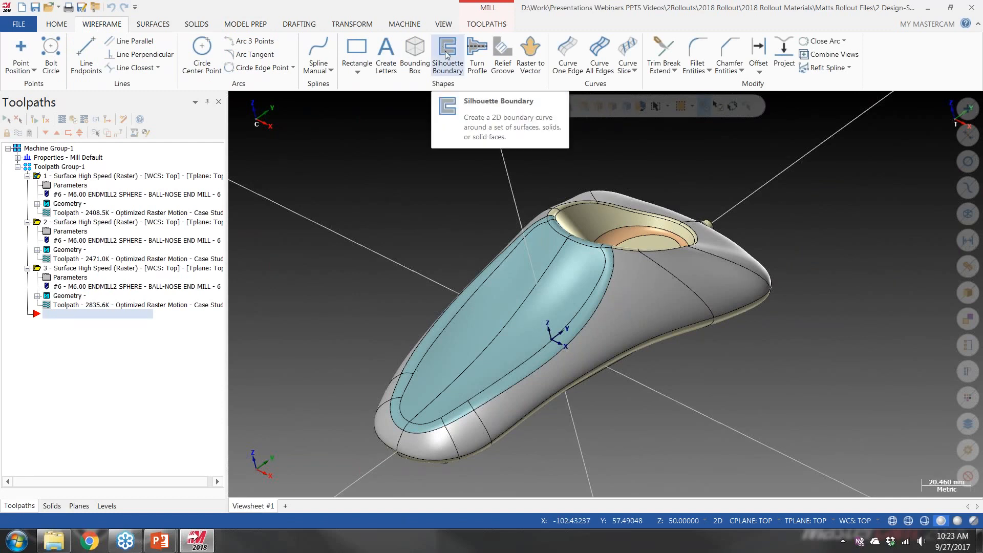
pyautogui.click(596, 62)
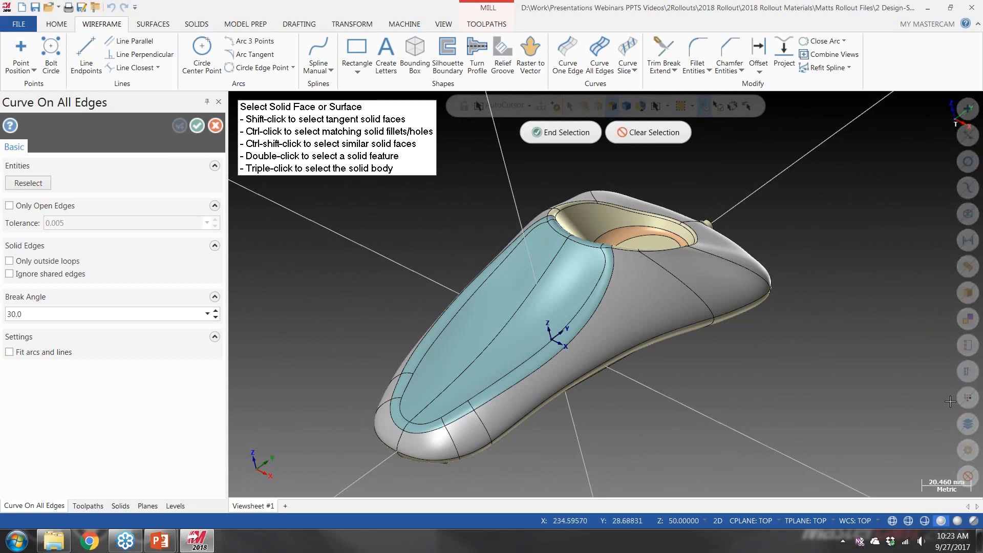
pyautogui.click(965, 450)
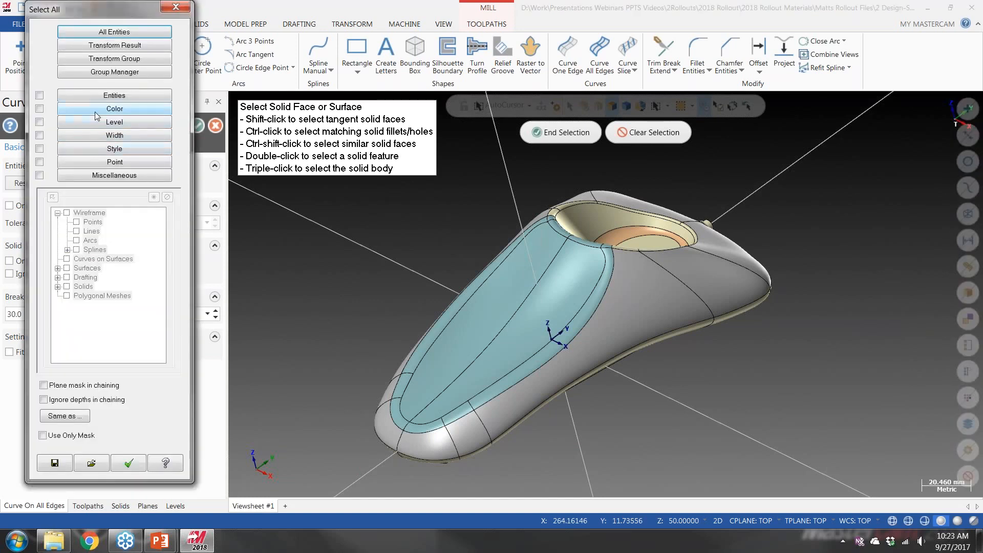
pyautogui.click(96, 116)
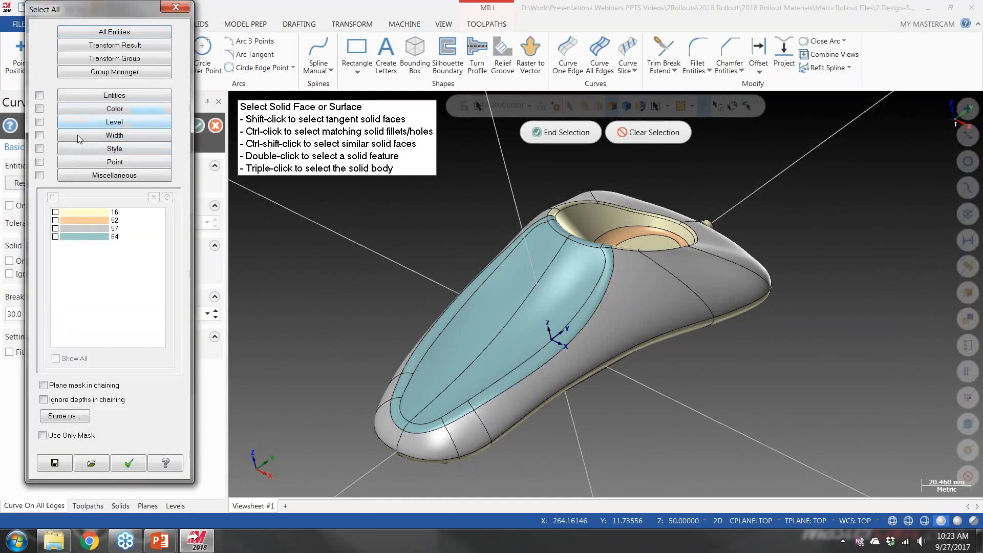
pyautogui.click(55, 236)
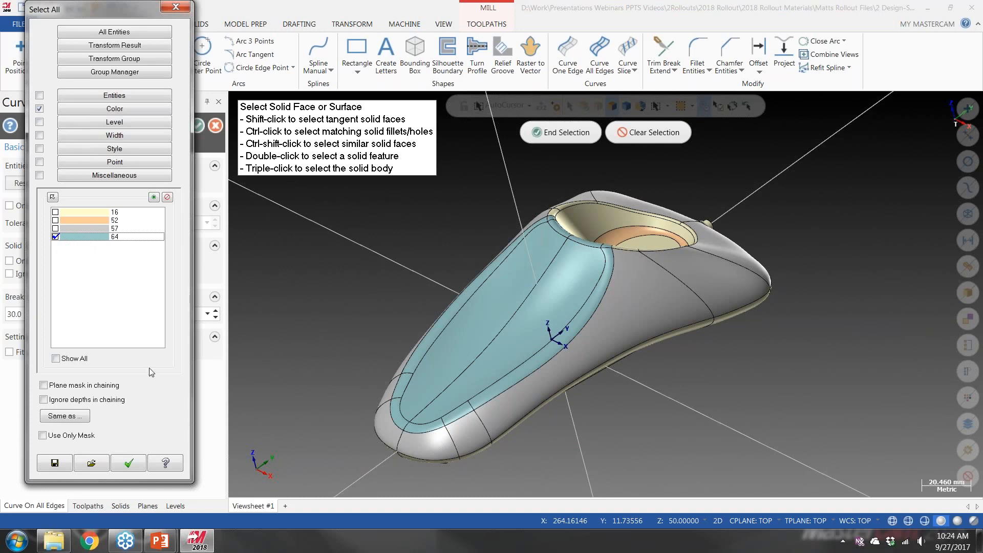
pyautogui.click(129, 462)
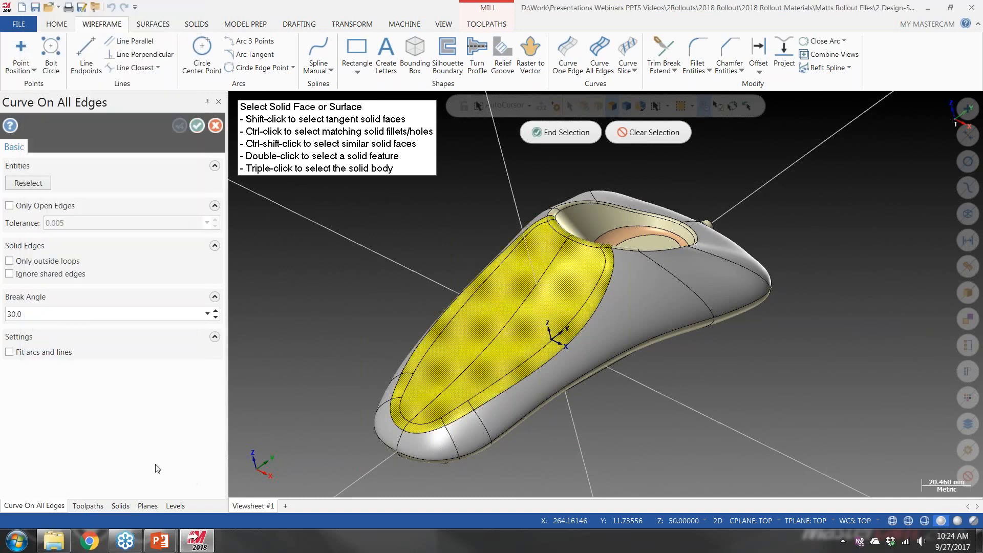
pyautogui.moveTo(439, 280)
pyautogui.mouseDown(button='middle')
pyautogui.moveTo(434, 270)
pyautogui.moveTo(442, 278)
pyautogui.mouseUp(button='middle')
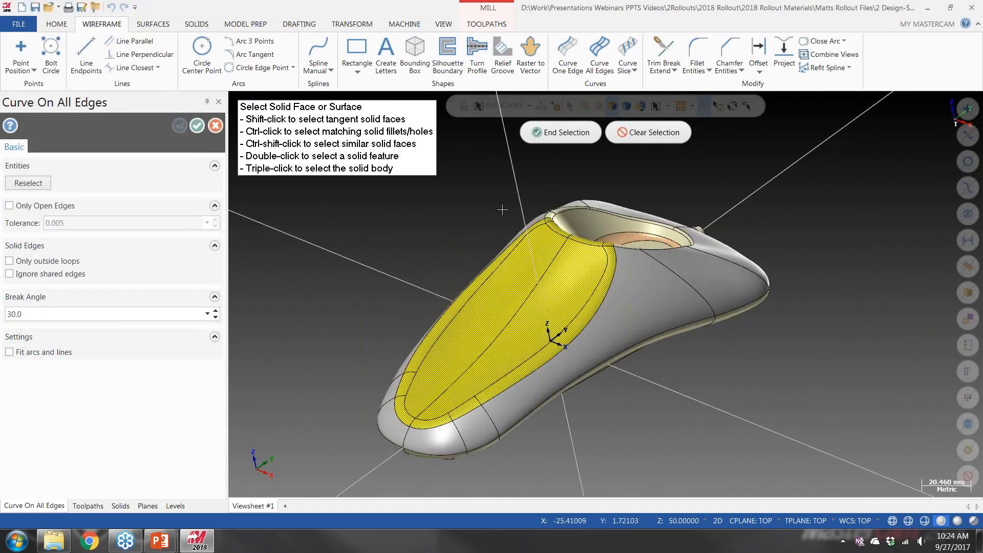
pyautogui.click(563, 134)
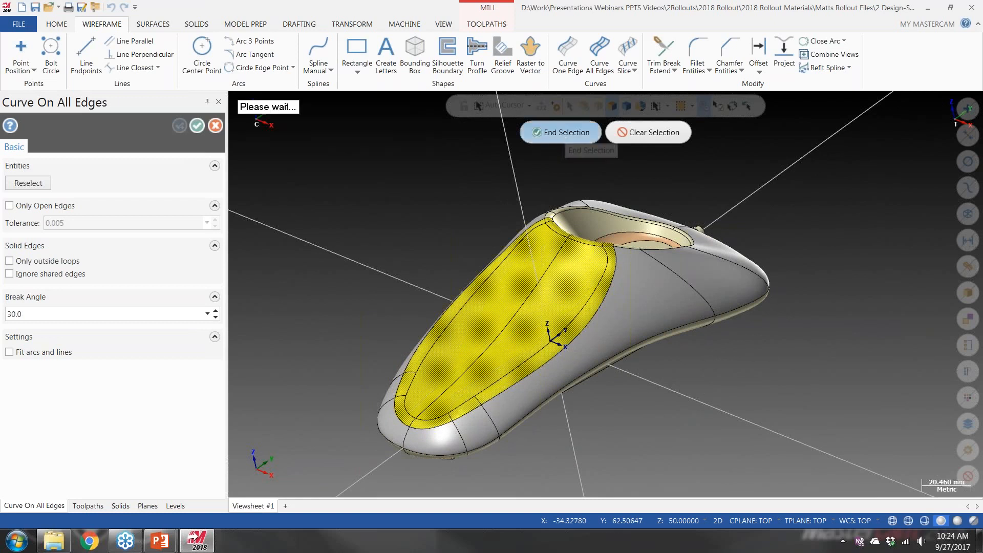
# Create the edge curves in 2D construction mode, using only outside loops and ignoring shared edges
pyautogui.click(717, 520)
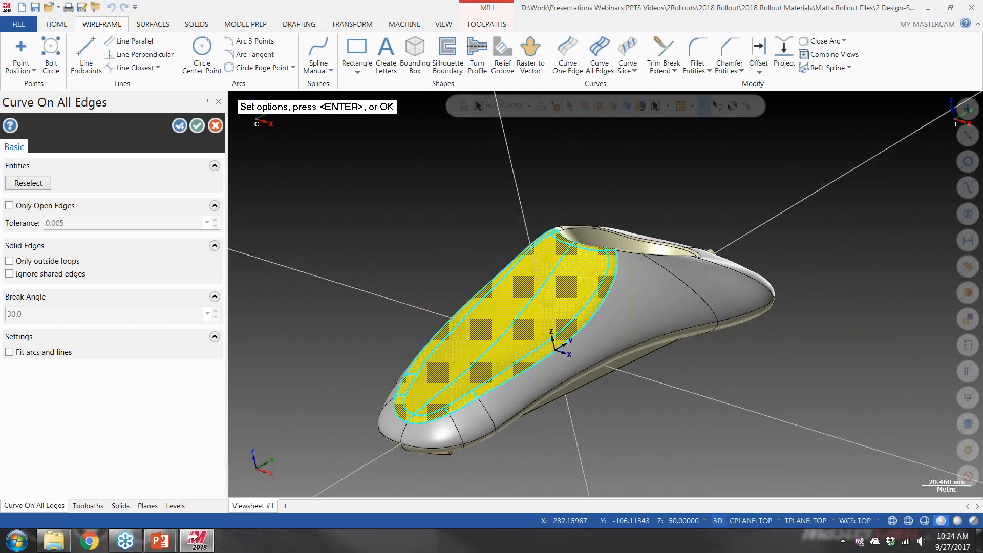
pyautogui.click(717, 521)
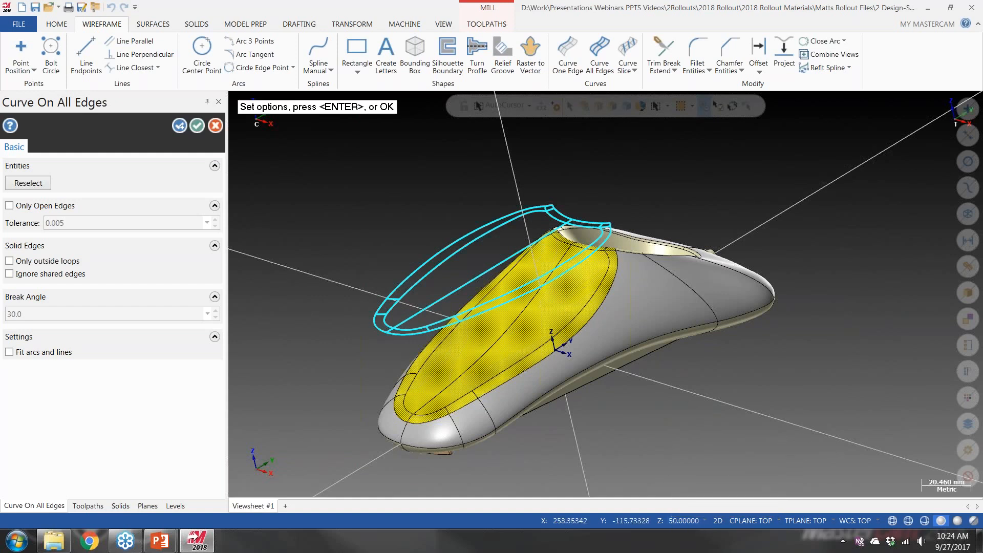
pyautogui.click(9, 262)
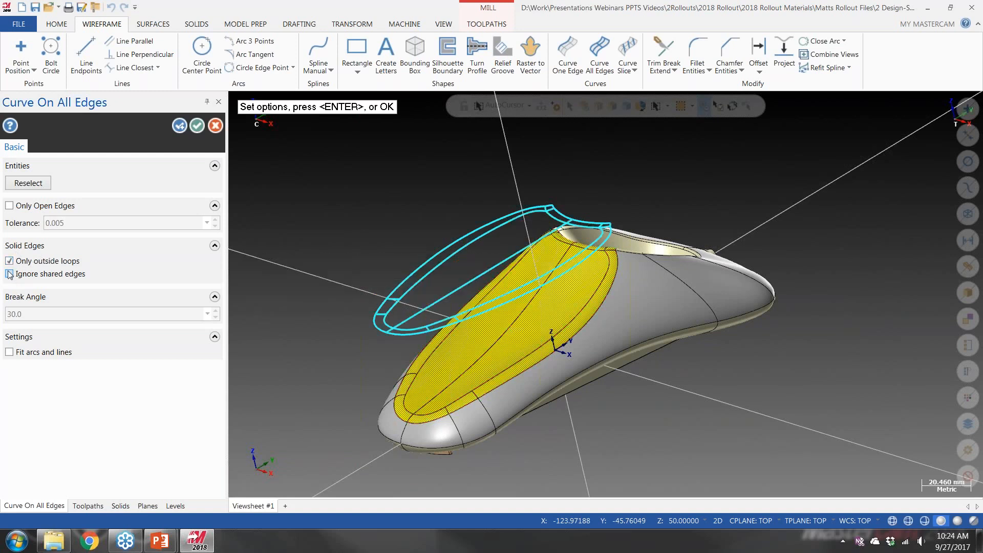
pyautogui.click(9, 274)
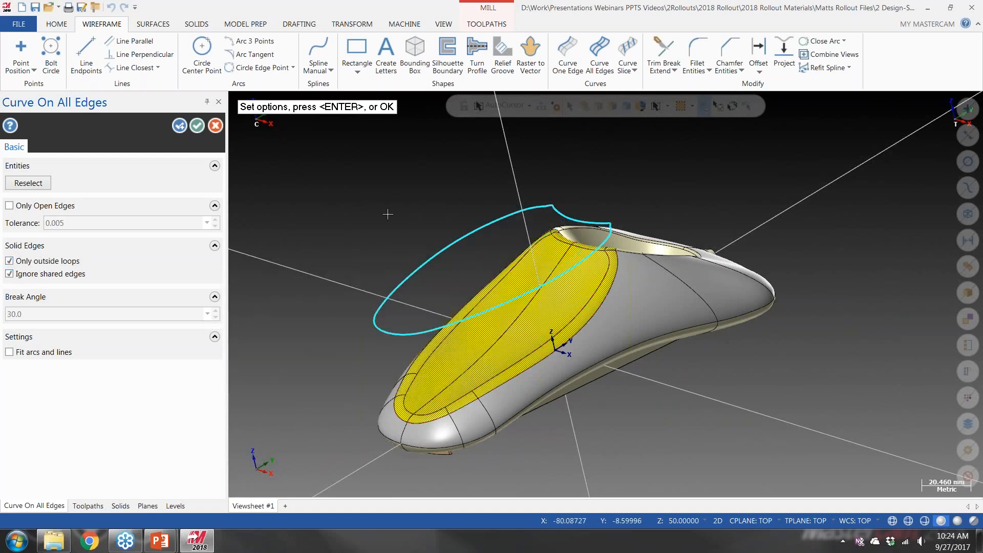
pyautogui.moveTo(392, 221)
pyautogui.mouseDown(button='middle')
pyautogui.moveTo(423, 206)
pyautogui.moveTo(385, 227)
pyautogui.mouseUp(button='middle')
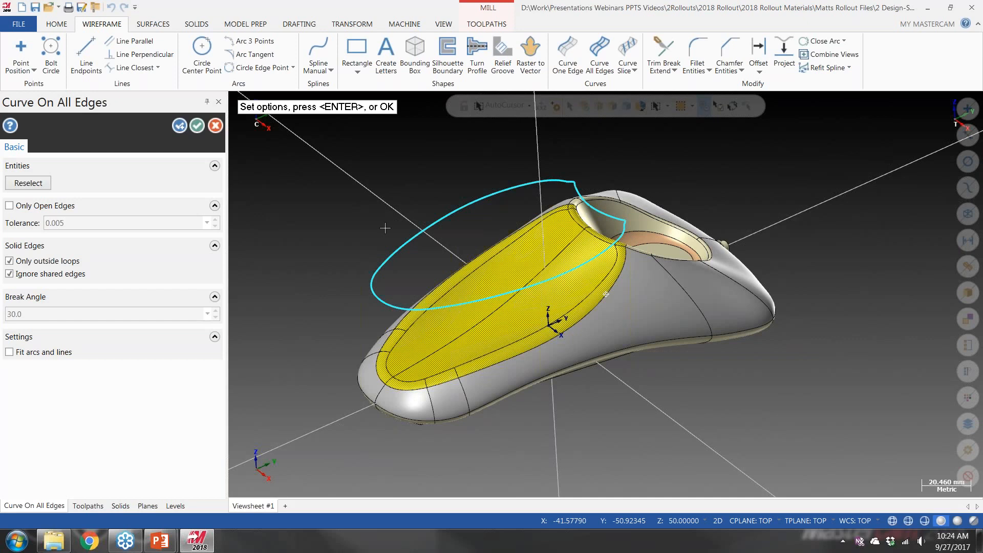
pyautogui.moveTo(386, 210); pyautogui.dragTo(420, 217, button='middle')
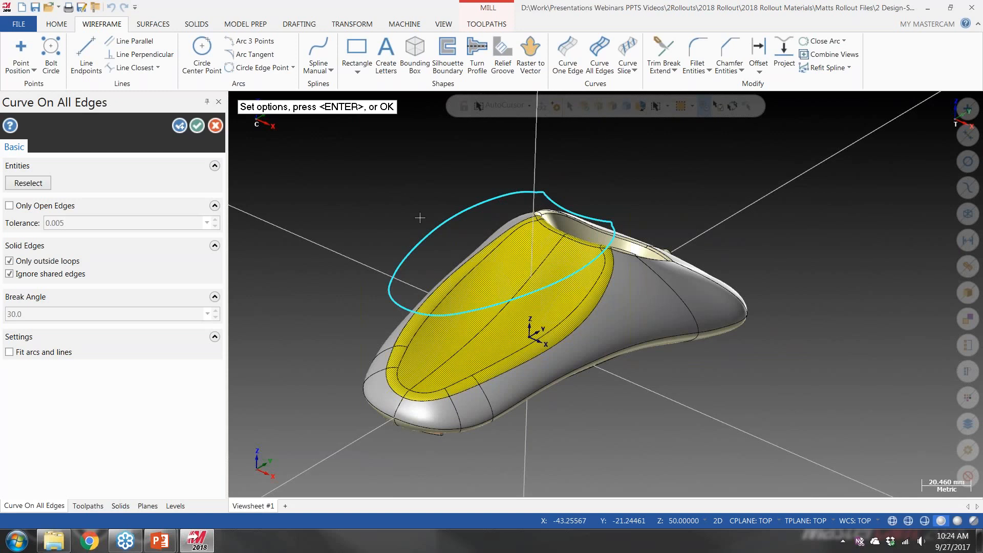
pyautogui.click(197, 126)
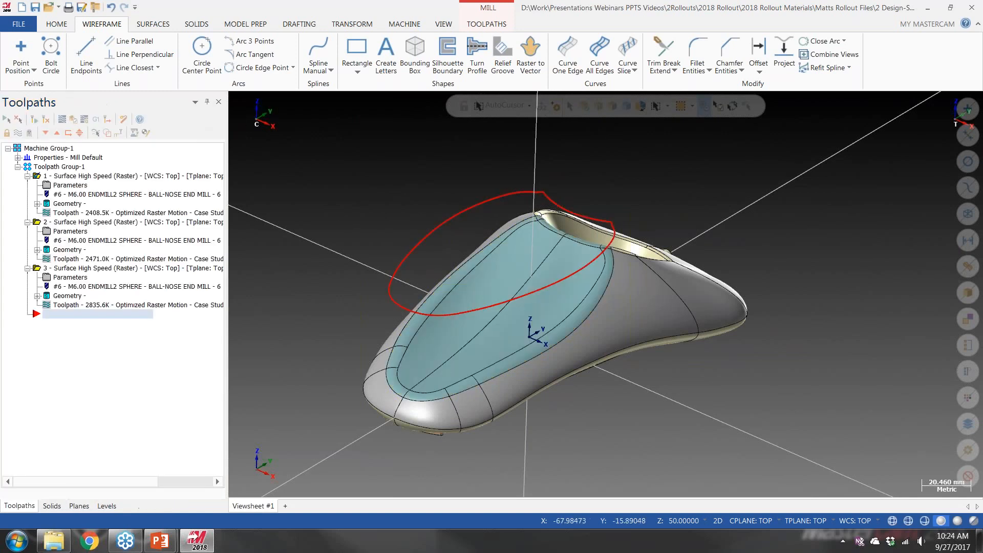
pyautogui.moveTo(670, 338)
pyautogui.mouseDown(button='middle')
pyautogui.moveTo(703, 327)
pyautogui.moveTo(678, 343)
pyautogui.mouseUp(button='middle')
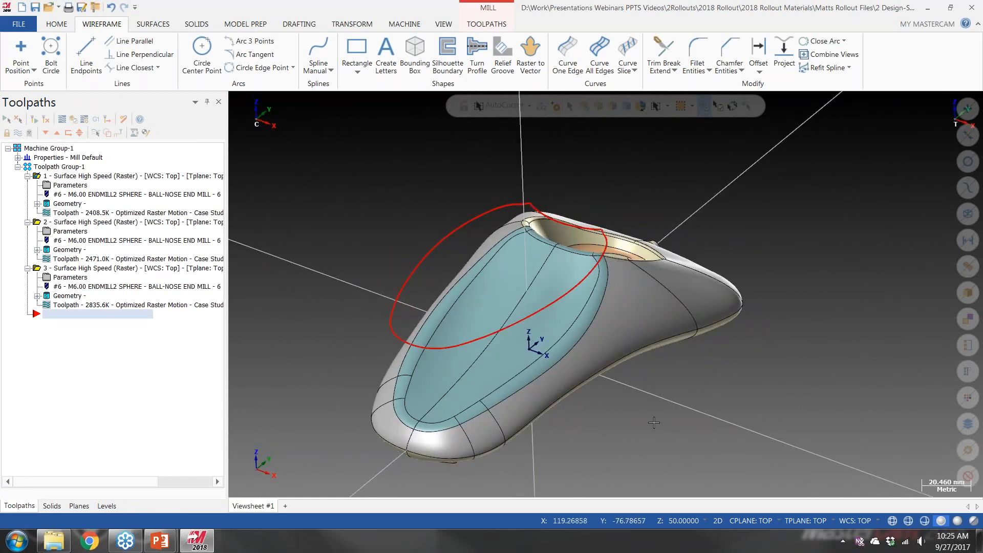
# Return to the PowerPoint slide show and advance to the Design – Create Letters slide
pyautogui.moveTo(159, 541)
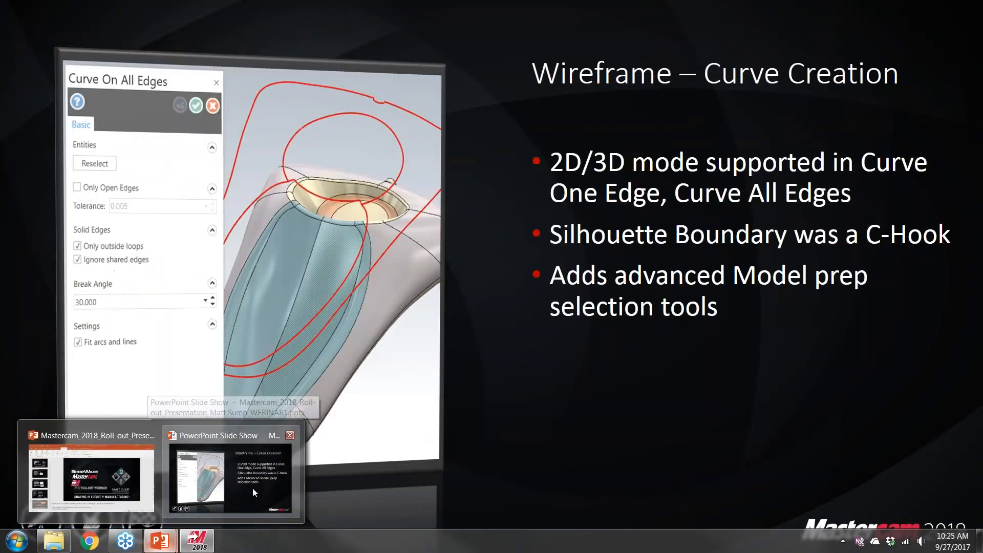
pyautogui.click(253, 488)
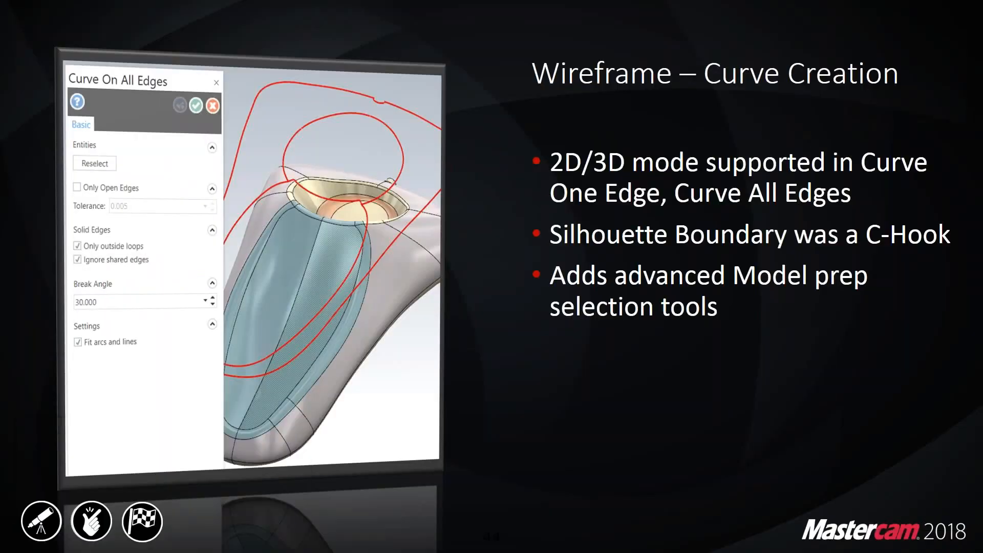
pyautogui.click(538, 272)
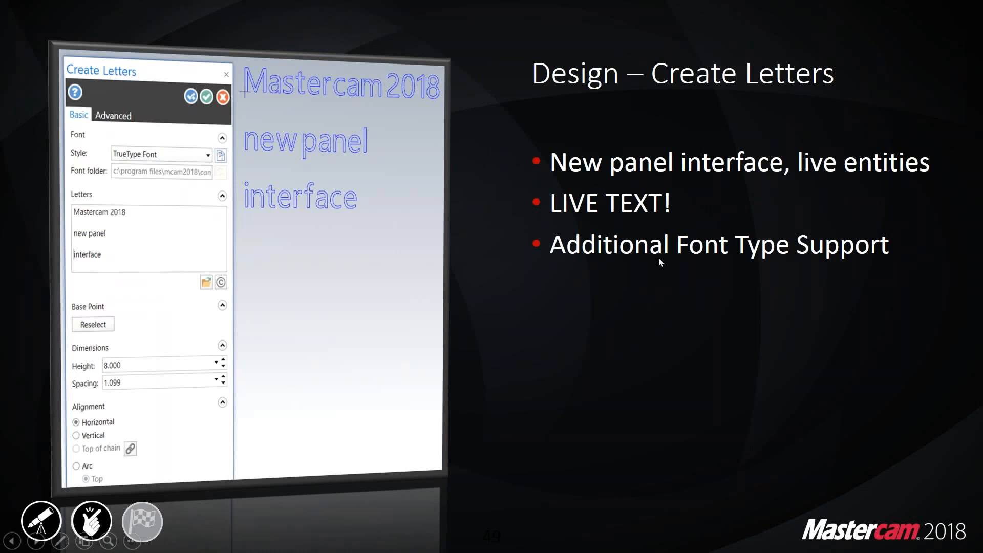
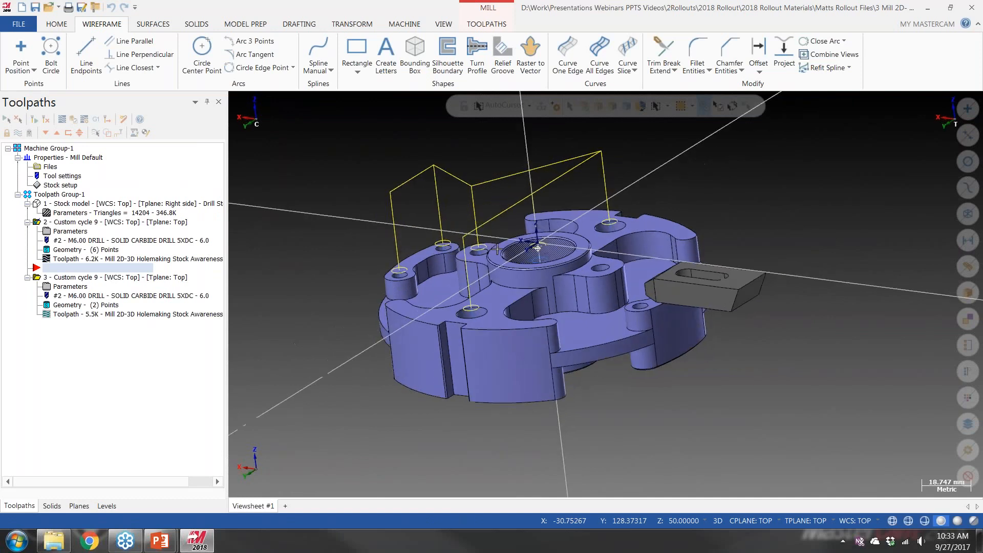
# Place the insert arrow below the second drilling operation and start a 2D Contour toolpath
pyautogui.click(46, 133)
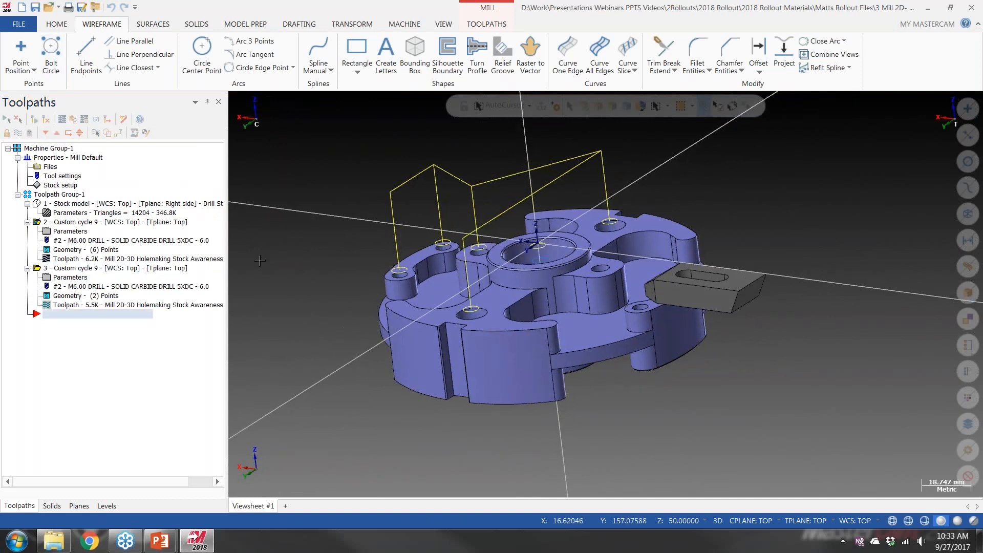
pyautogui.moveTo(491, 275); pyautogui.dragTo(492, 313, button='middle')
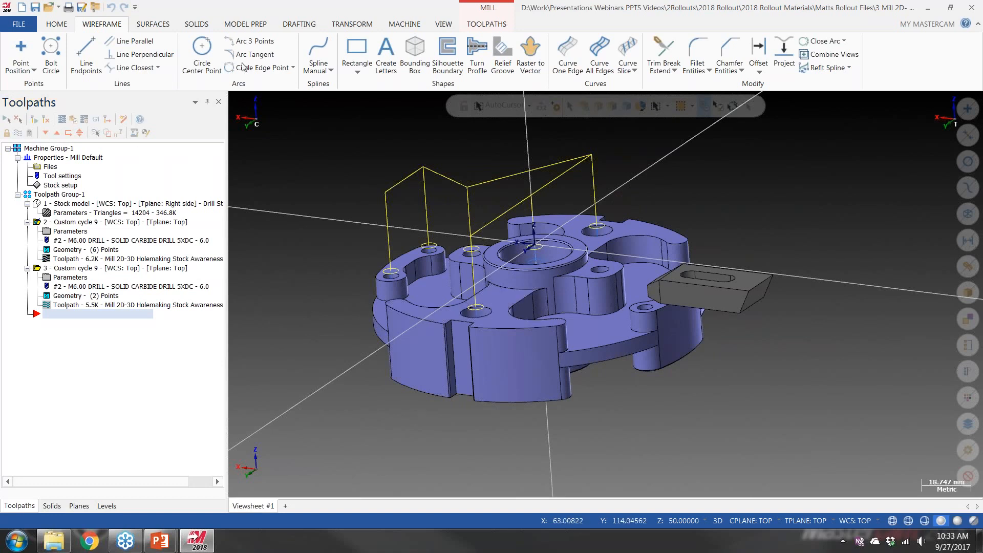
pyautogui.click(486, 24)
pyautogui.click(18, 64)
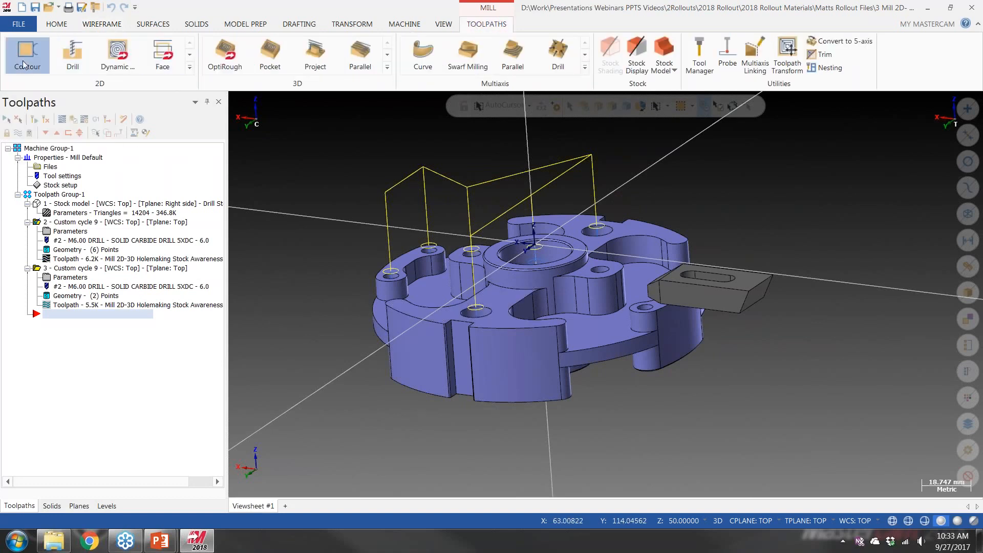
pyautogui.moveTo(84, 128); pyautogui.dragTo(122, 86)
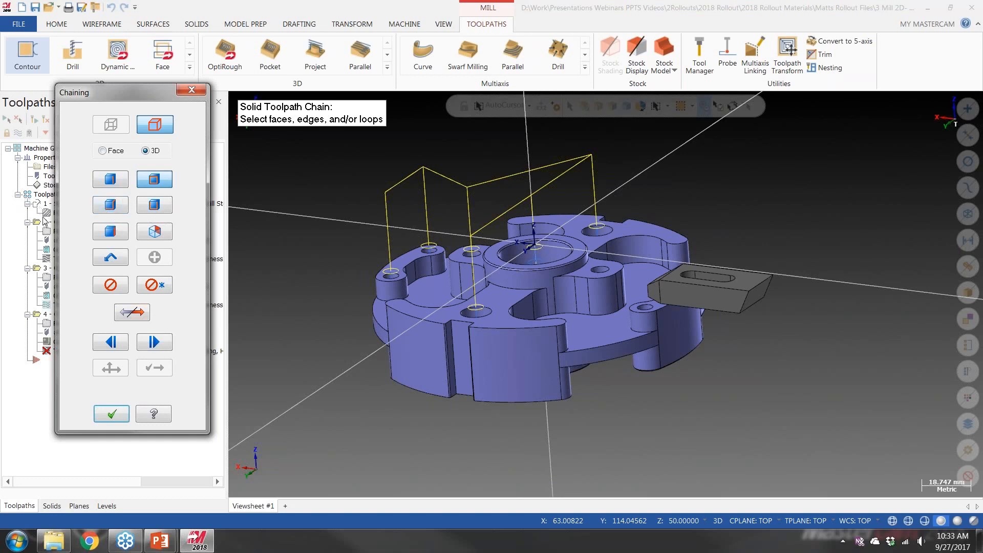
# Chain linked edges from the curved pocket's upper edge beside the central boss, accepting each branch until the slot corner
pyautogui.click(112, 207)
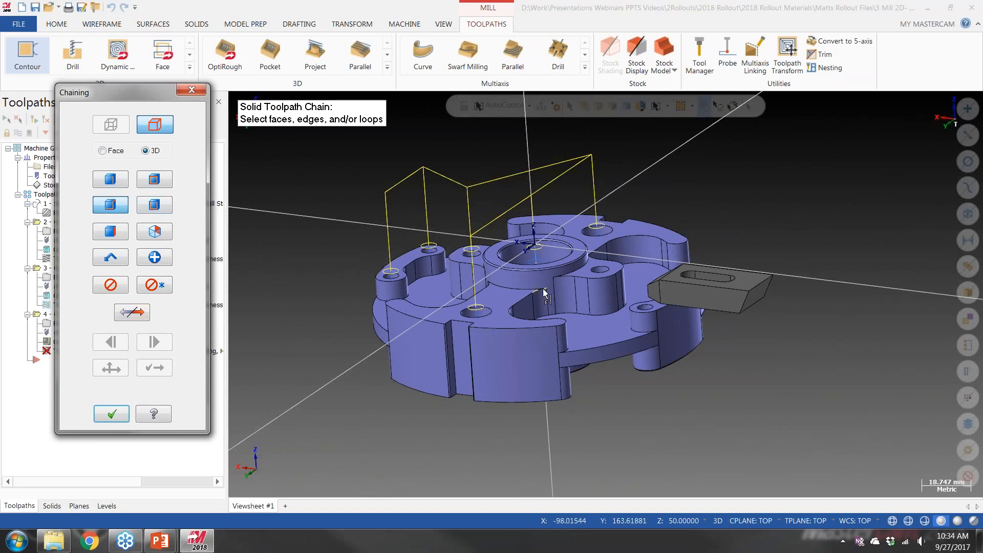
pyautogui.scroll(2, 544, 294)
pyautogui.scroll(2, 544, 289)
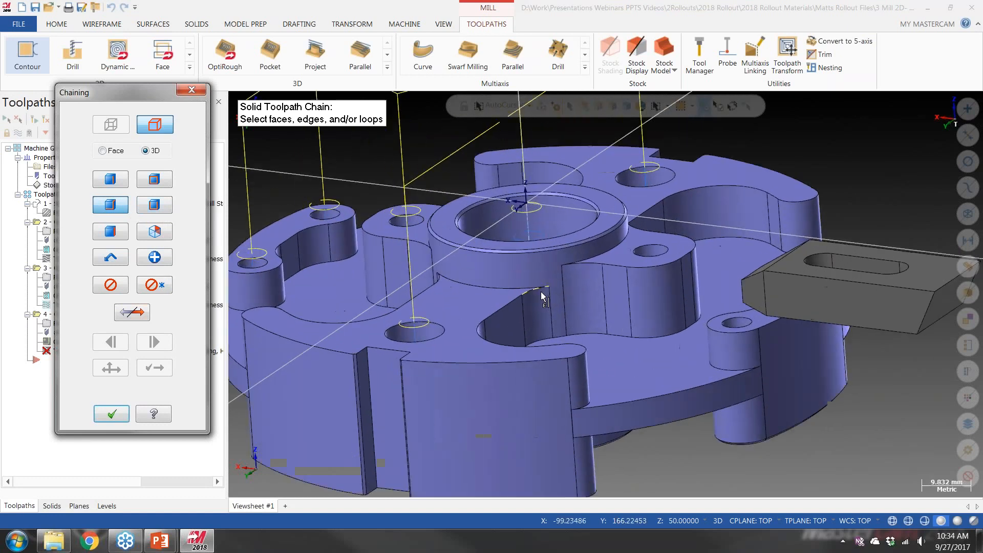
pyautogui.click(544, 287)
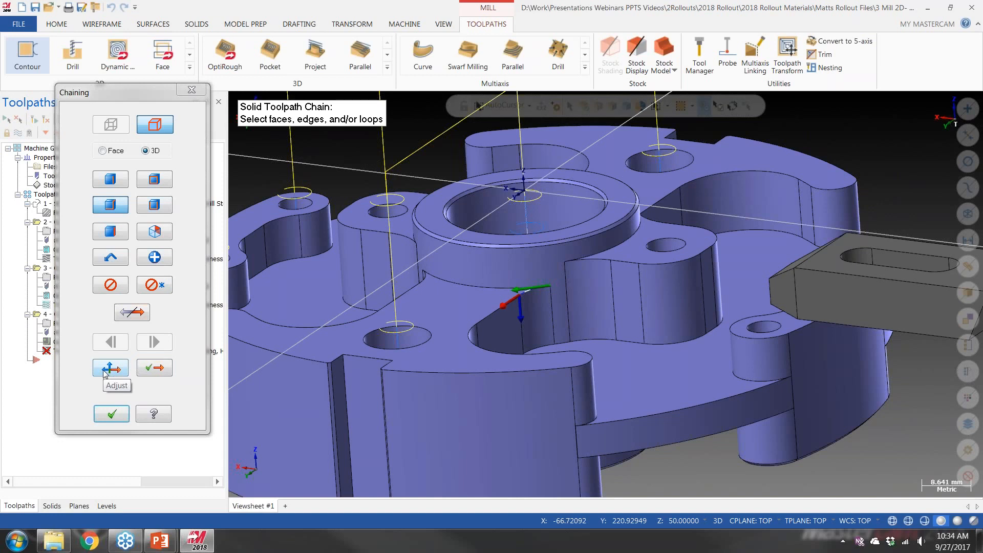
pyautogui.click(154, 368)
pyautogui.click(151, 372)
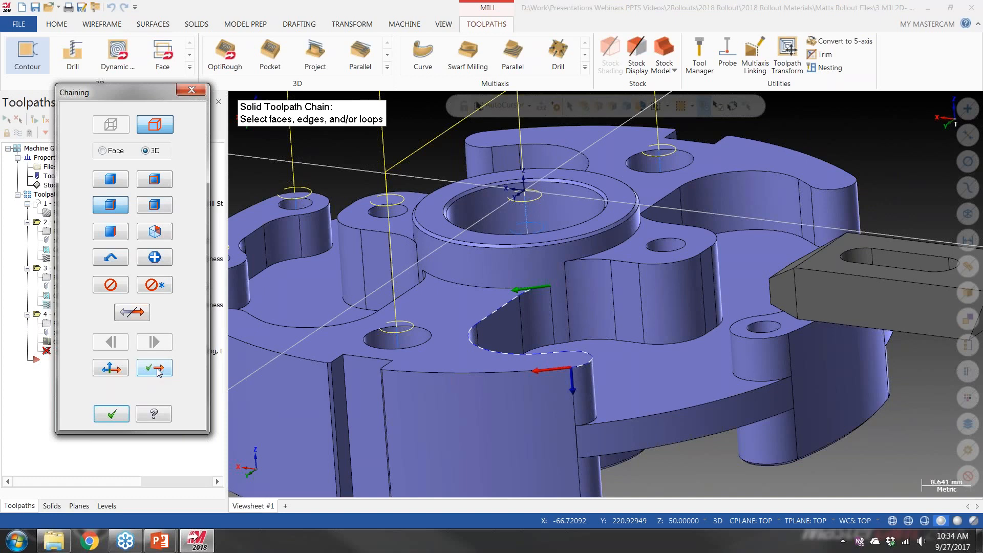
pyautogui.click(147, 369)
pyautogui.click(147, 369)
pyautogui.click(147, 369)
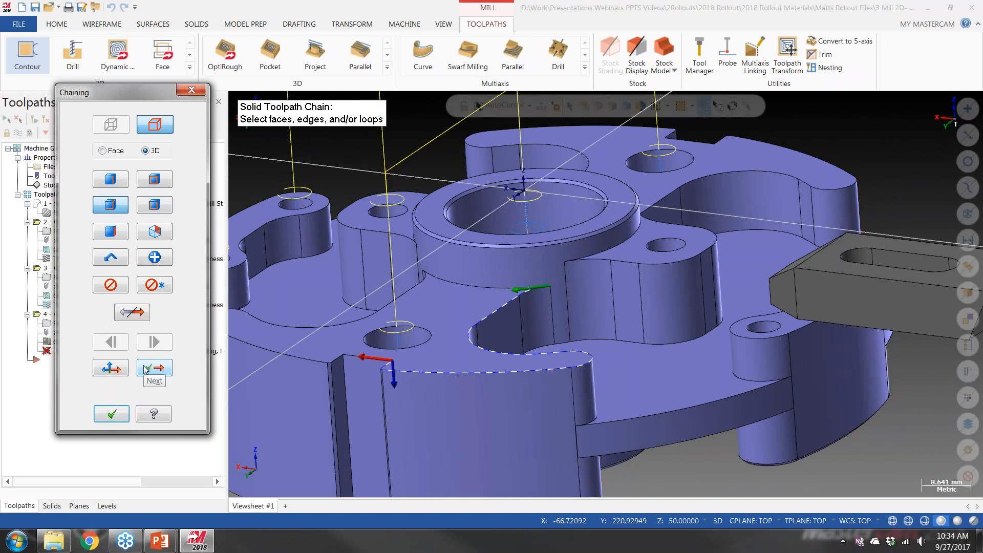
pyautogui.click(147, 369)
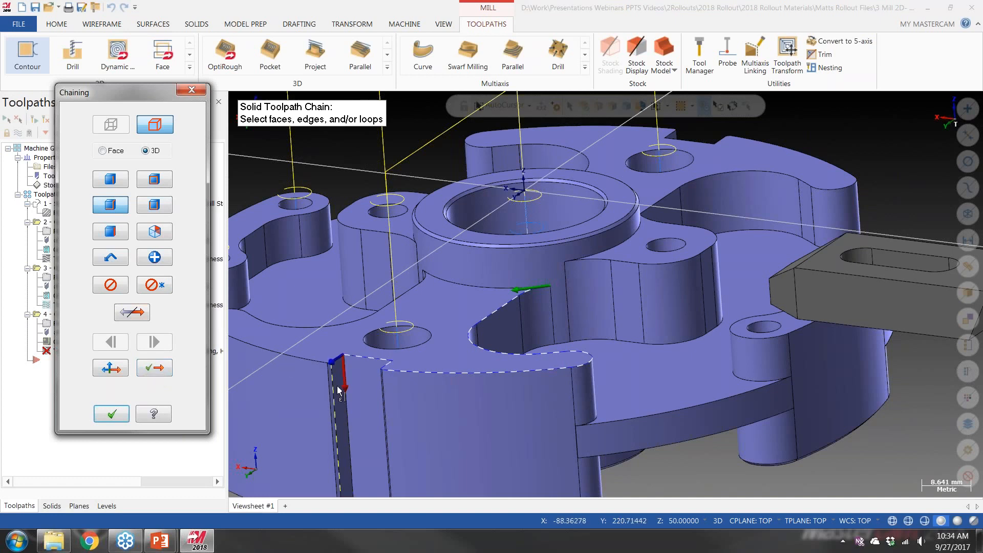
# Adjust the branch at the slot corner to the upper edge, extend the chain around to the central boss and accept it
pyautogui.click(109, 370)
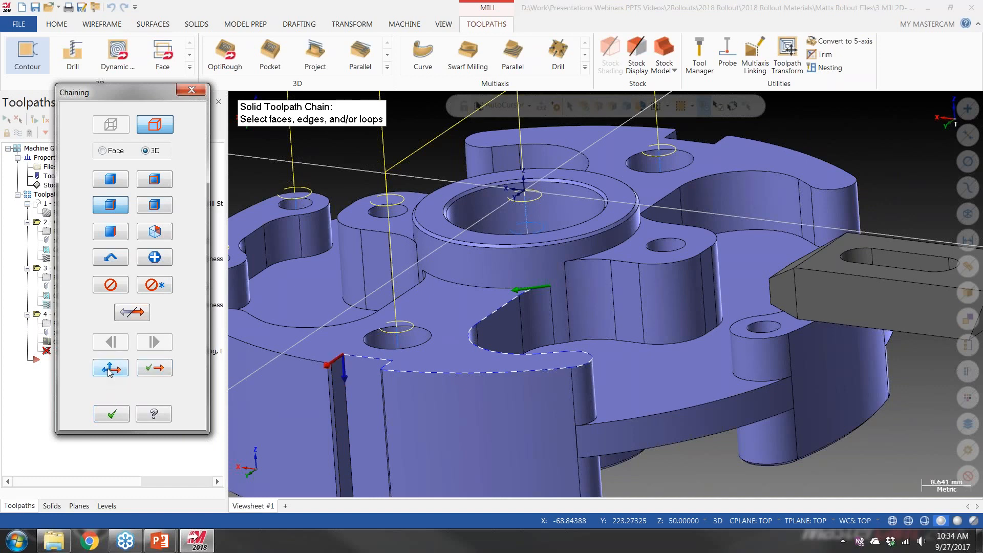
pyautogui.click(158, 371)
pyautogui.click(159, 372)
pyautogui.click(160, 372)
pyautogui.click(160, 372)
pyautogui.click(160, 373)
pyautogui.click(160, 372)
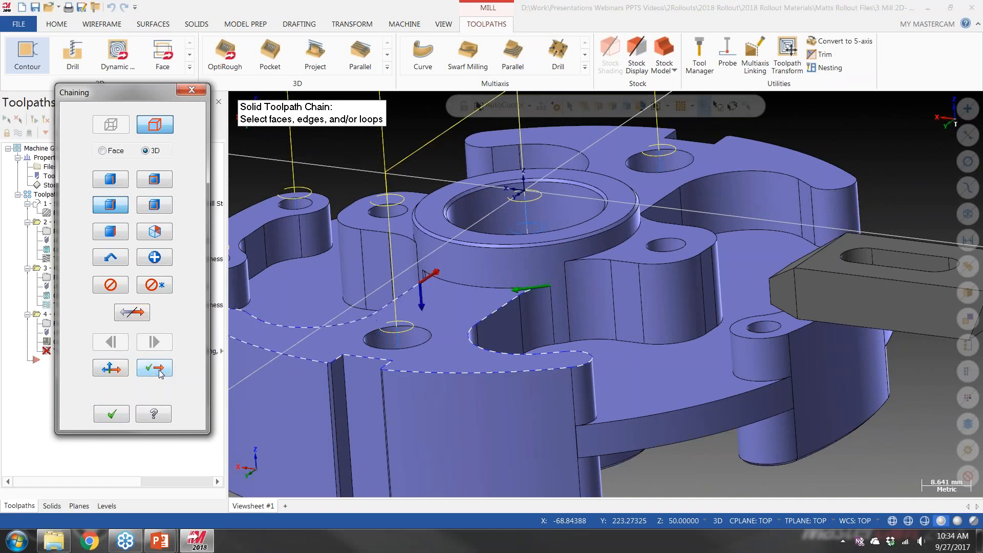
pyautogui.click(116, 417)
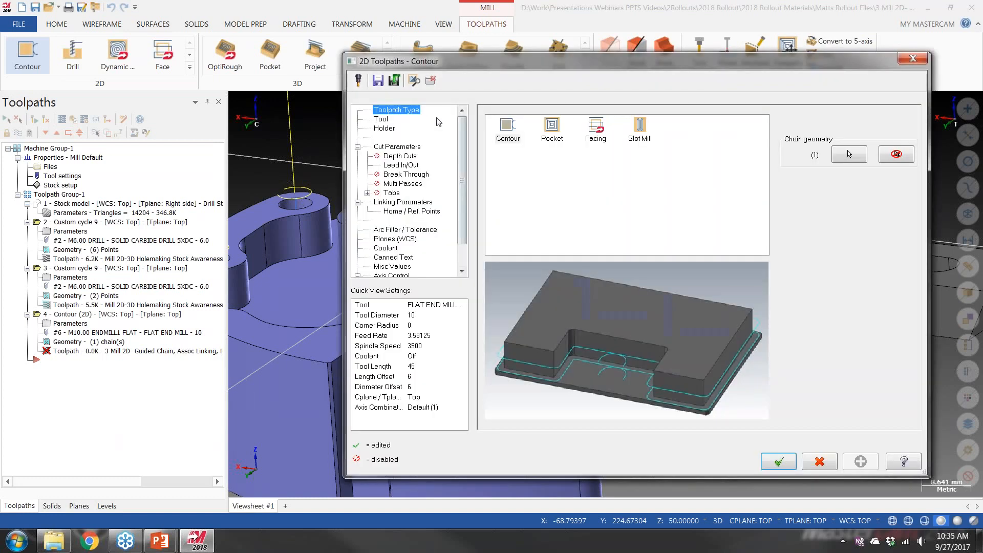
# Generate the contour toolpath with its default parameters and backplot it along the chained edges
pyautogui.click(778, 461)
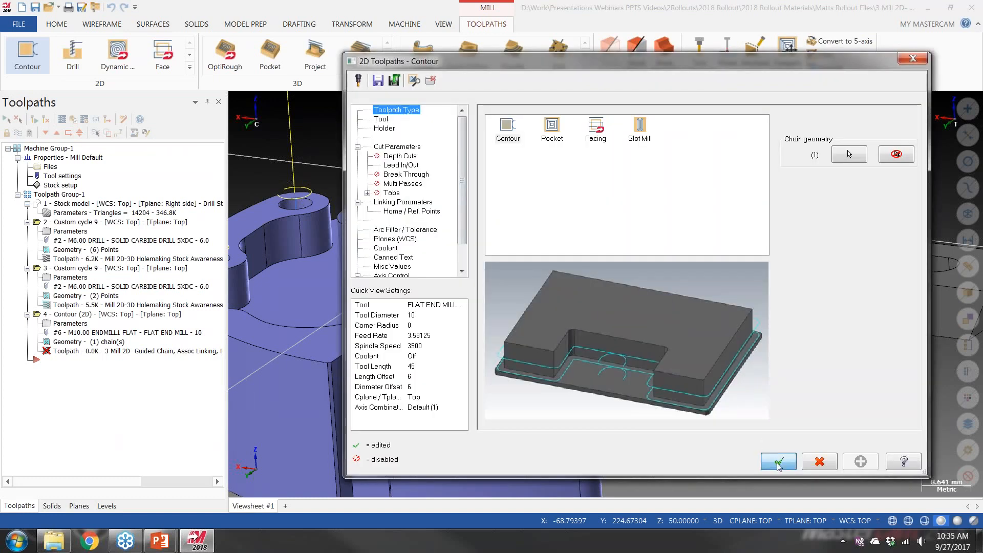
pyautogui.scroll(-5, 616, 328)
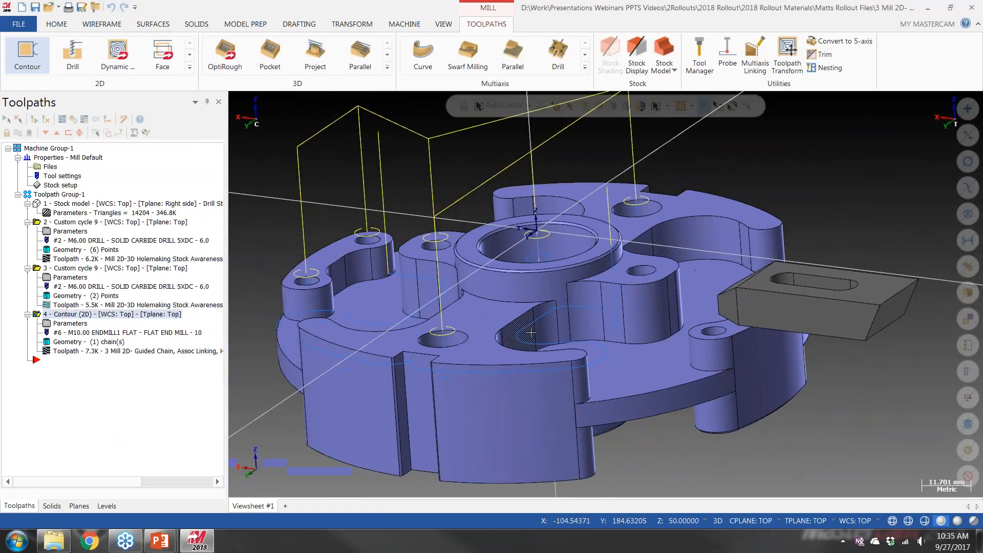
pyautogui.moveTo(537, 322); pyautogui.dragTo(543, 327, button='middle')
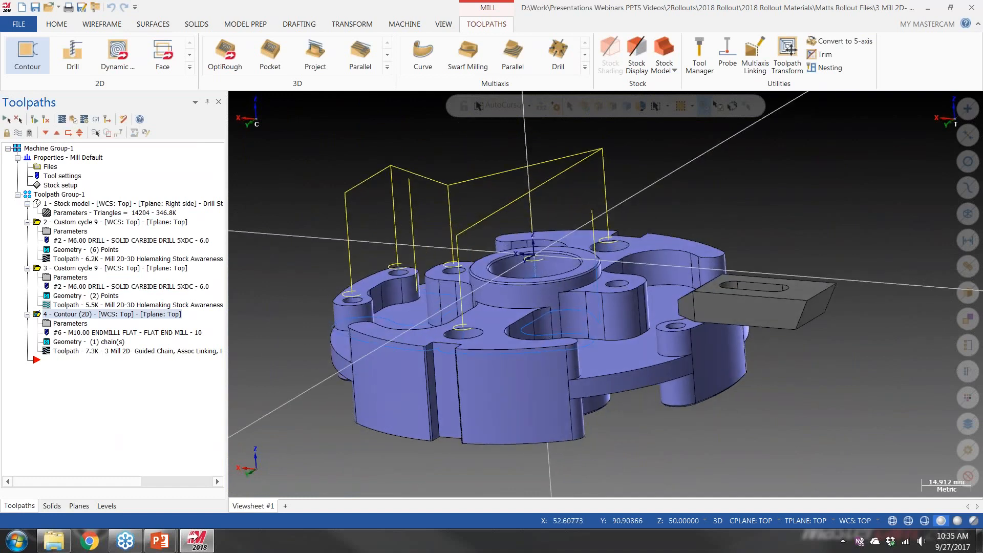
pyautogui.click(61, 120)
pyautogui.moveTo(390, 105); pyautogui.dragTo(941, 112)
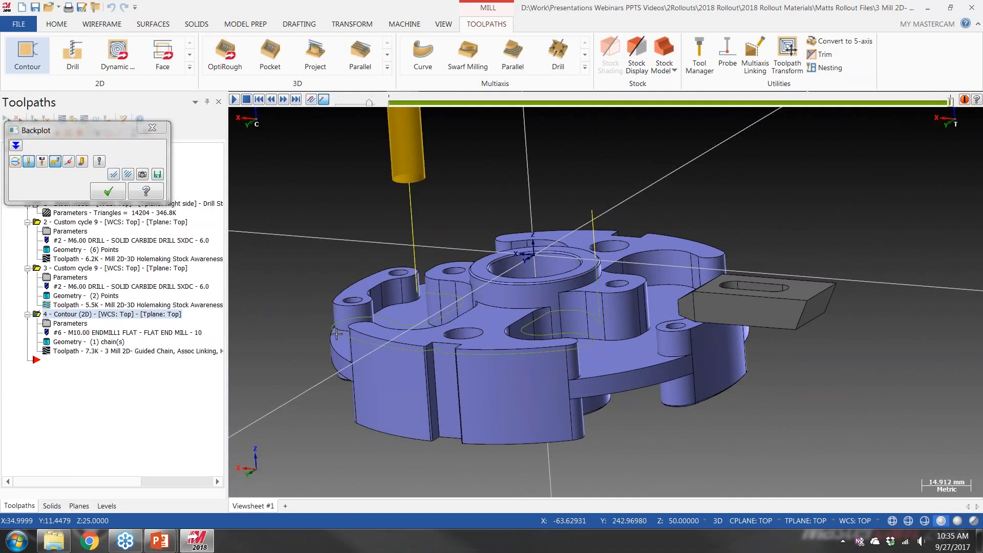
pyautogui.click(146, 131)
# Return to the PowerPoint slide show and advance to the Mill 2D – Associative Linking slide
pyautogui.moveTo(160, 540)
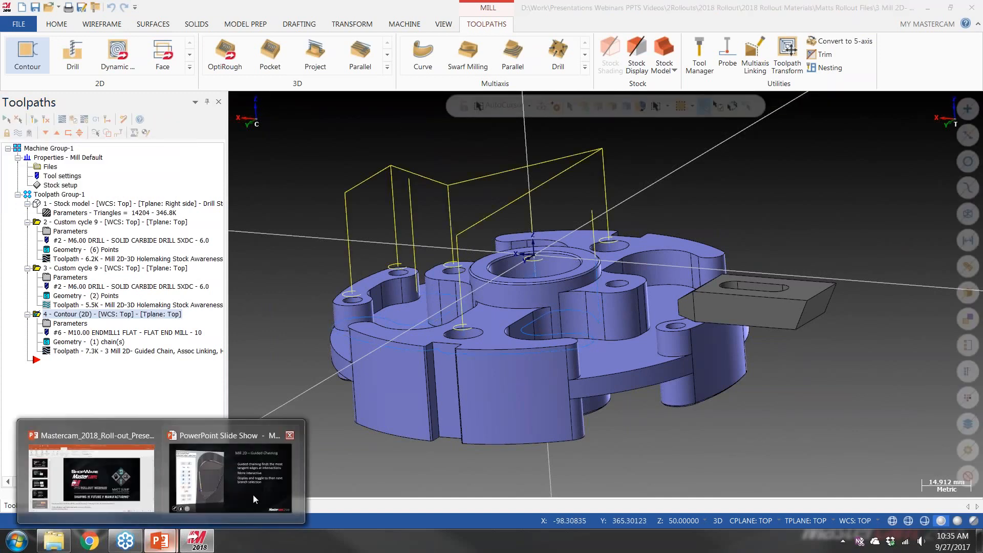
pyautogui.click(251, 493)
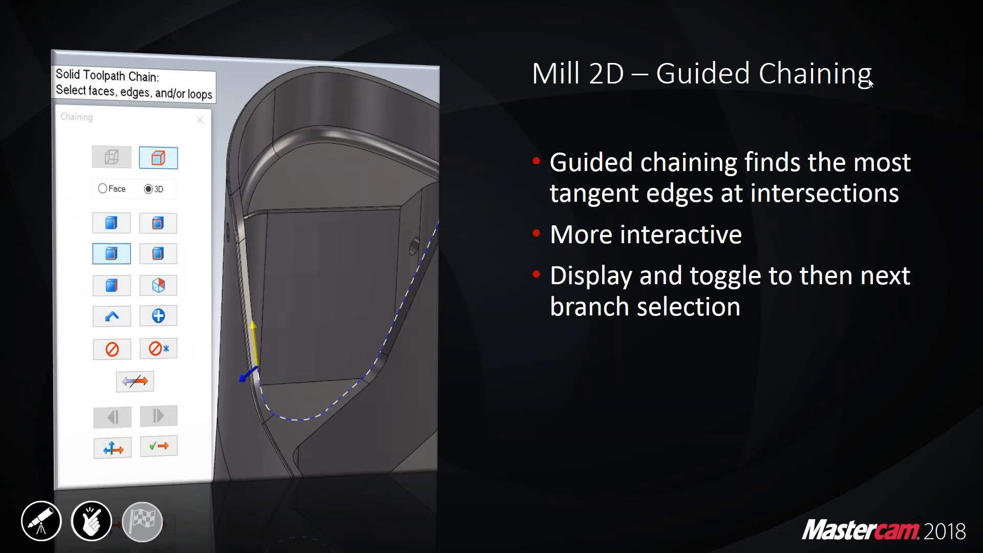
pyautogui.press('super')
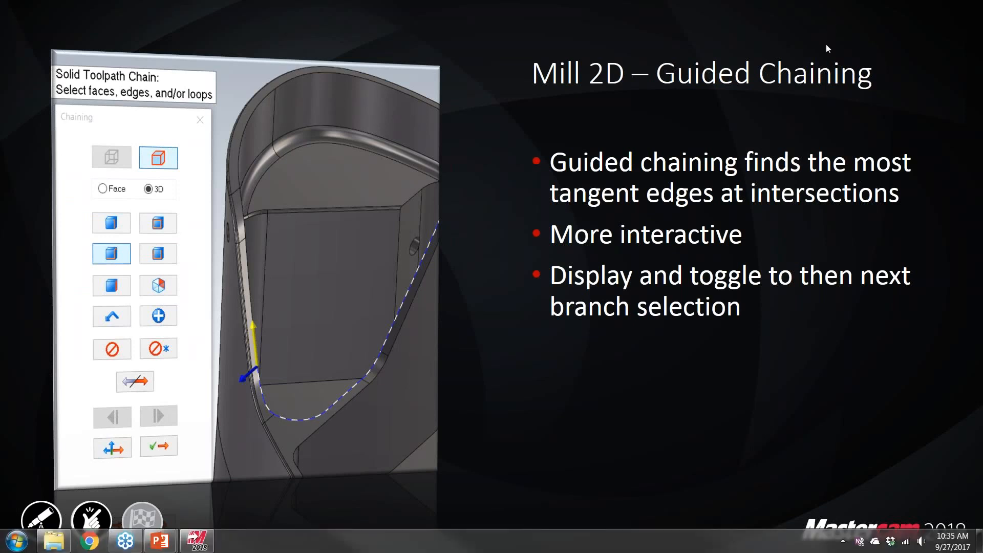
pyautogui.click(588, 251)
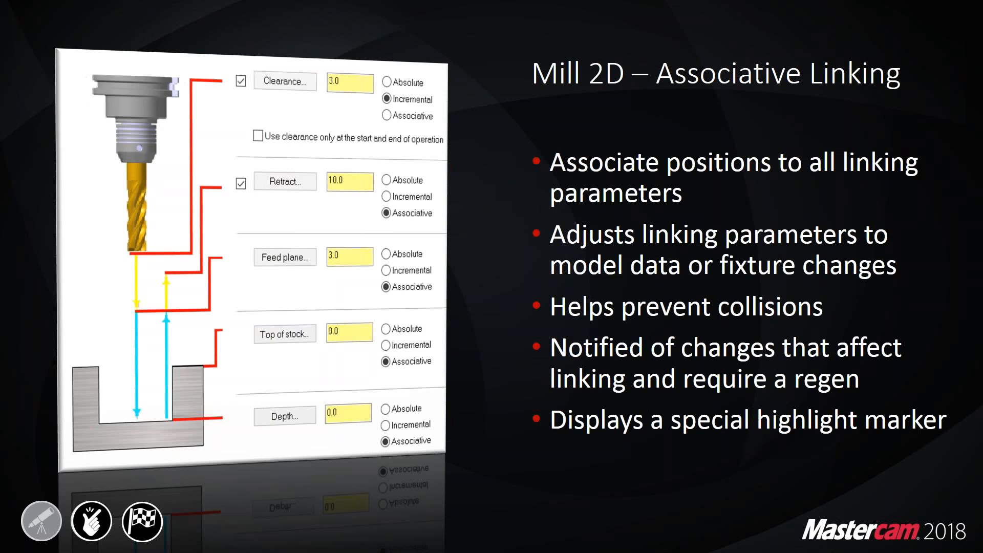
# Switch back to Mastercam and display only the selected toolpath, choosing the two-point drilling operation near the clamp
pyautogui.press('super+Tab')
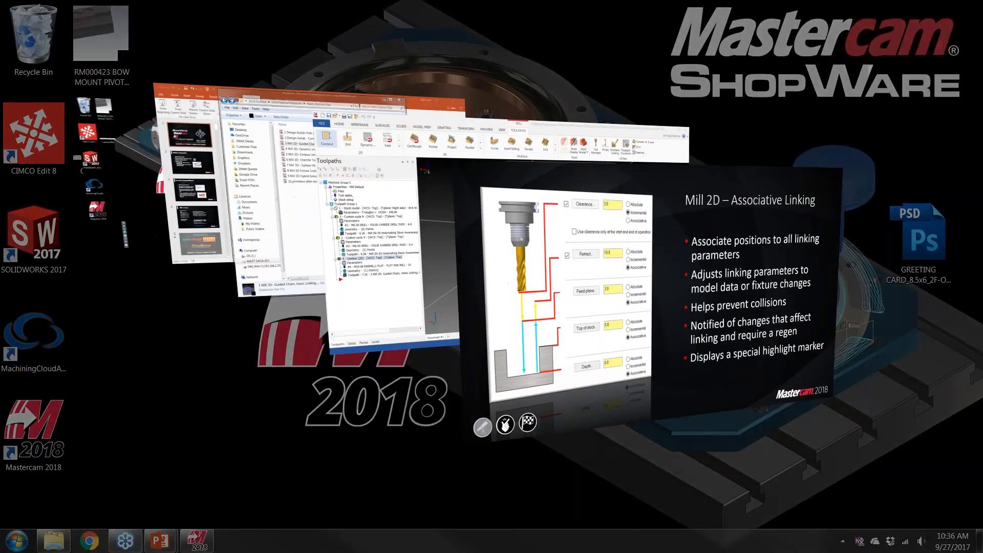
pyautogui.press('super+Tab')
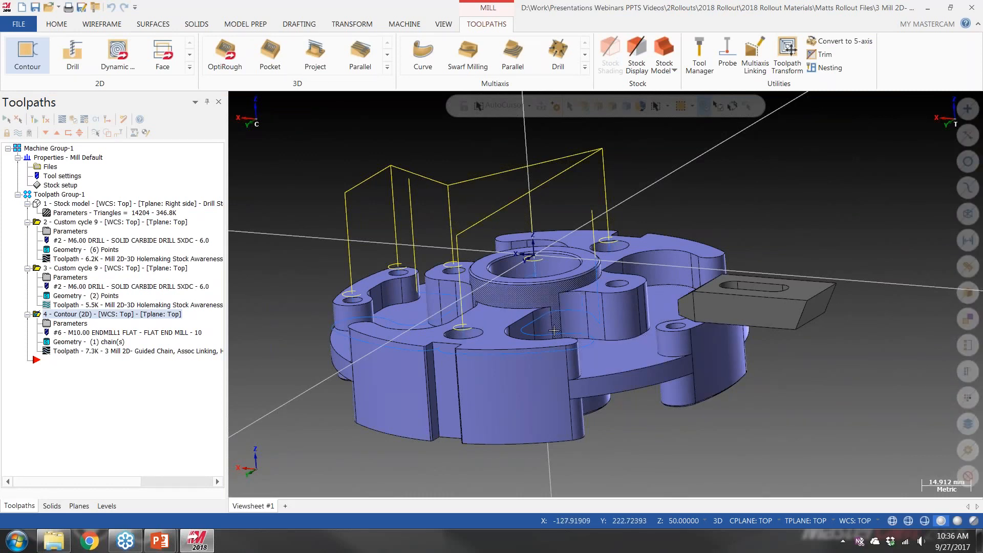
pyautogui.moveTo(579, 343); pyautogui.dragTo(612, 351, button='middle')
pyautogui.moveTo(665, 291); pyautogui.dragTo(742, 287, button='middle')
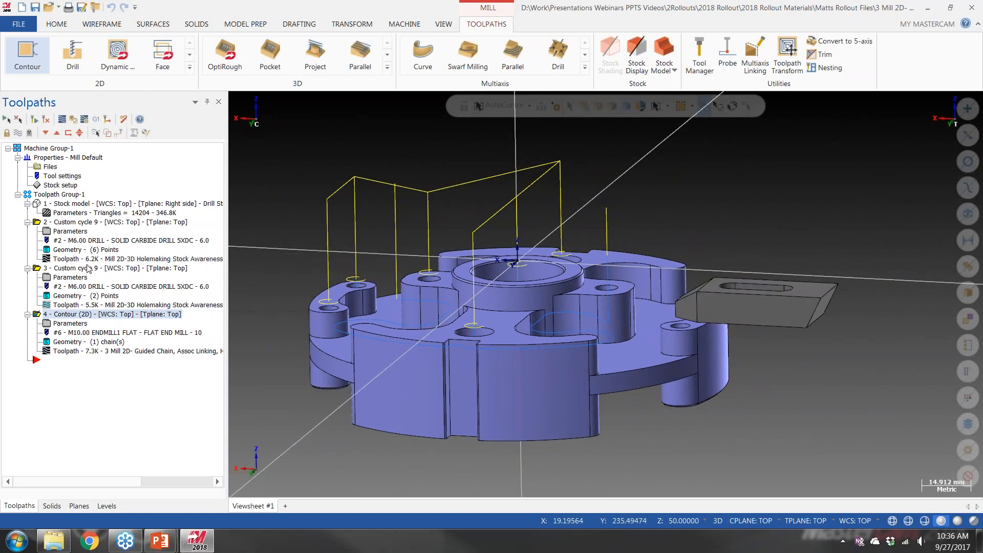
pyautogui.click(81, 223)
pyautogui.click(95, 132)
pyautogui.click(95, 271)
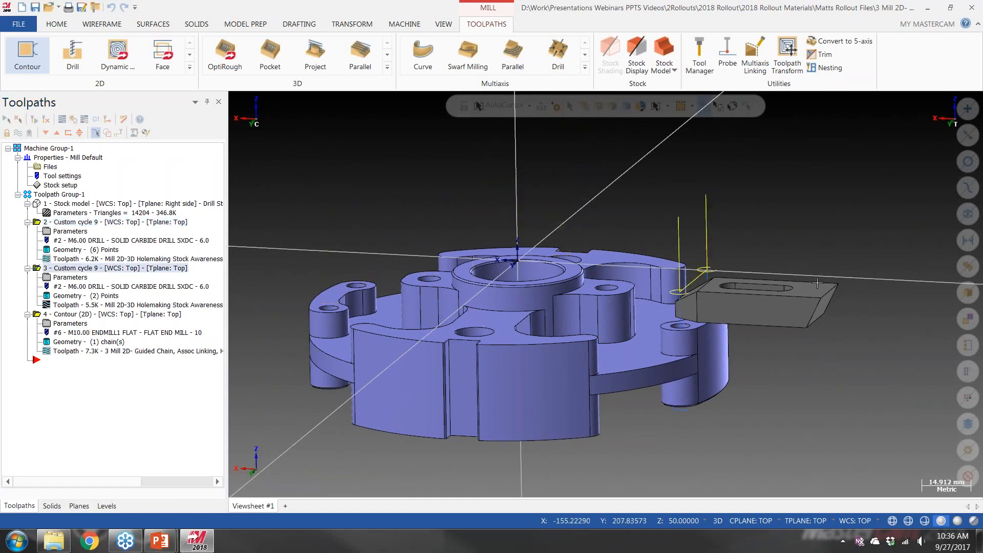
pyautogui.moveTo(727, 281); pyautogui.dragTo(720, 290, button='middle')
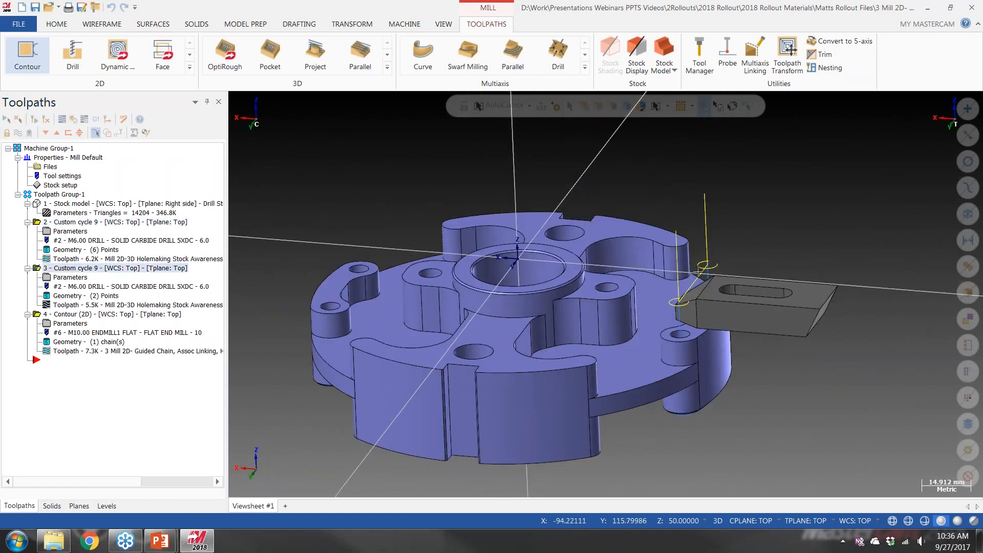
# Associate the two-point drilling operation's retract height with the clamp's upper corner in the linking parameters
pyautogui.click(78, 278)
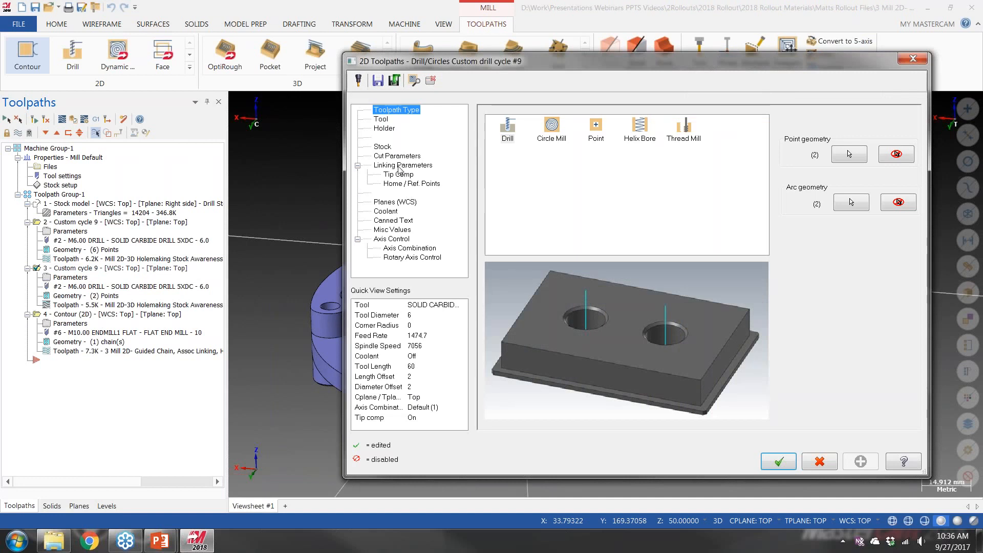
pyautogui.click(400, 167)
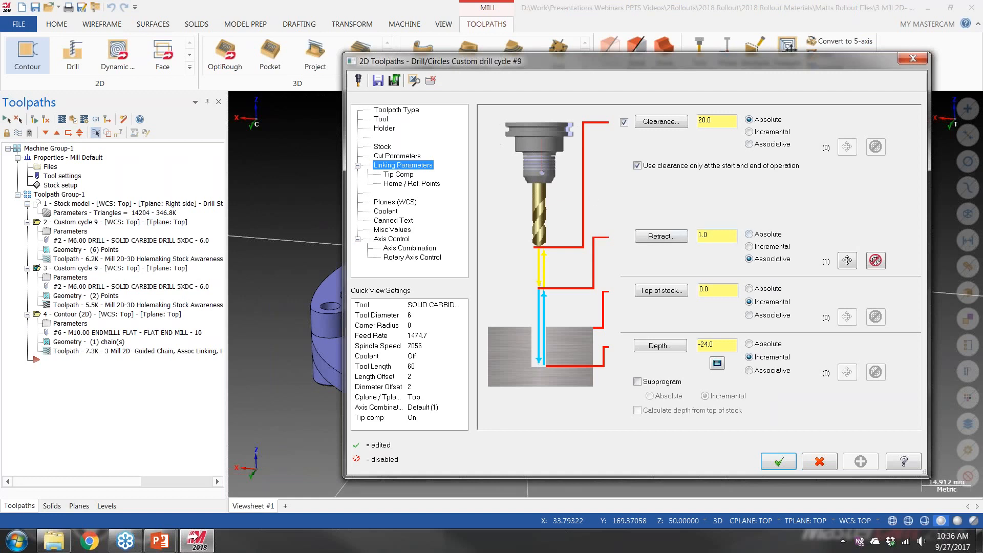
pyautogui.doubleClick(711, 236)
pyautogui.click(847, 261)
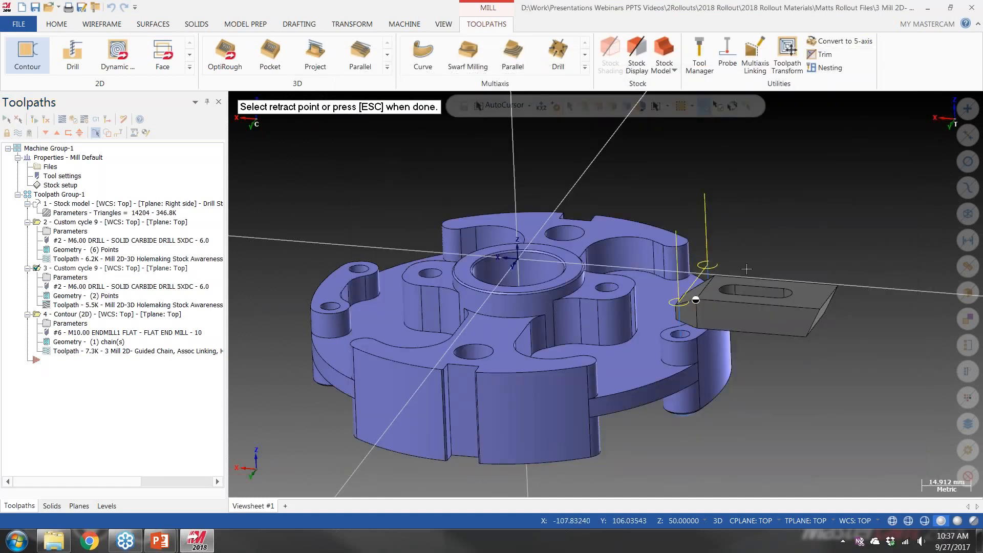
pyautogui.click(695, 300)
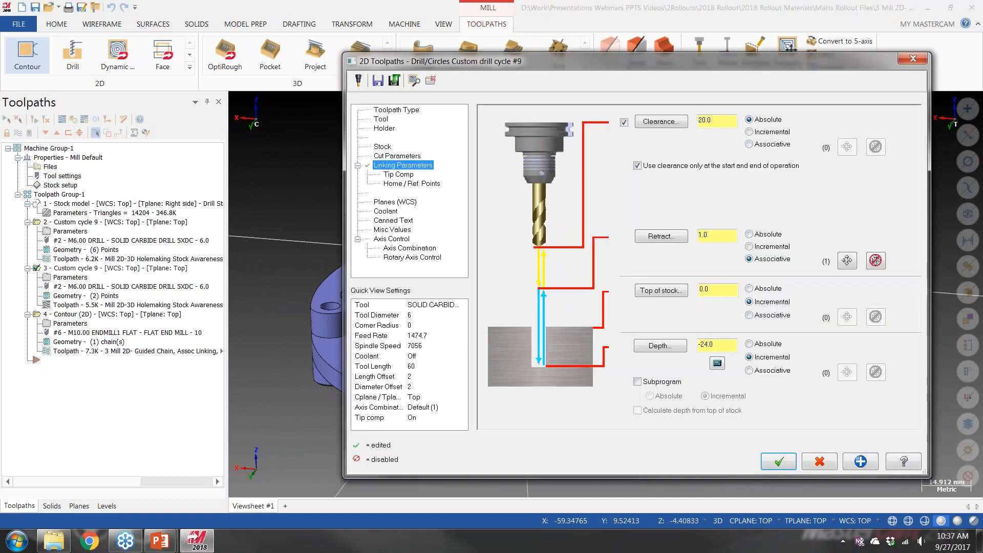
pyautogui.click(777, 462)
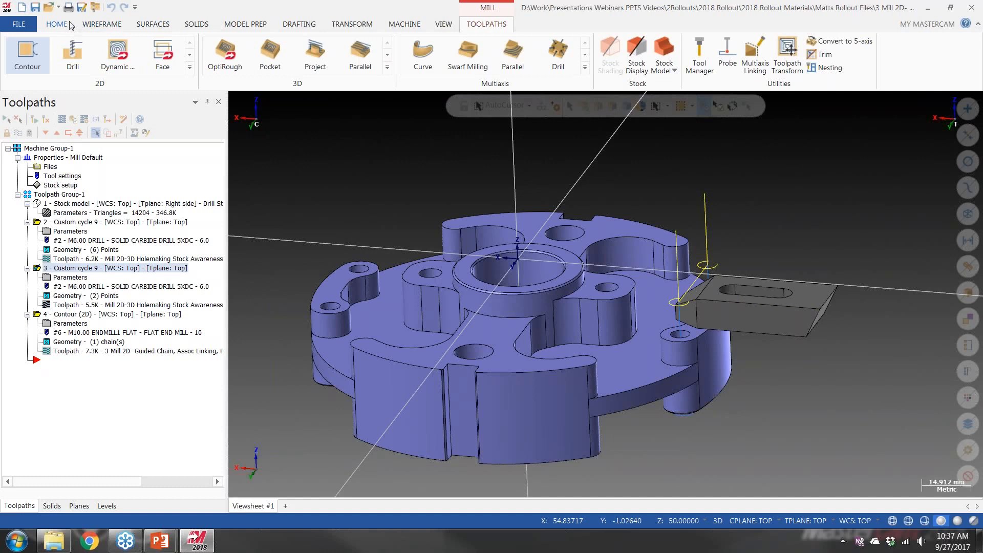
# Move the clamp solid straight up by 10 mm along the Z axis with the Dynamic transform
pyautogui.click(353, 24)
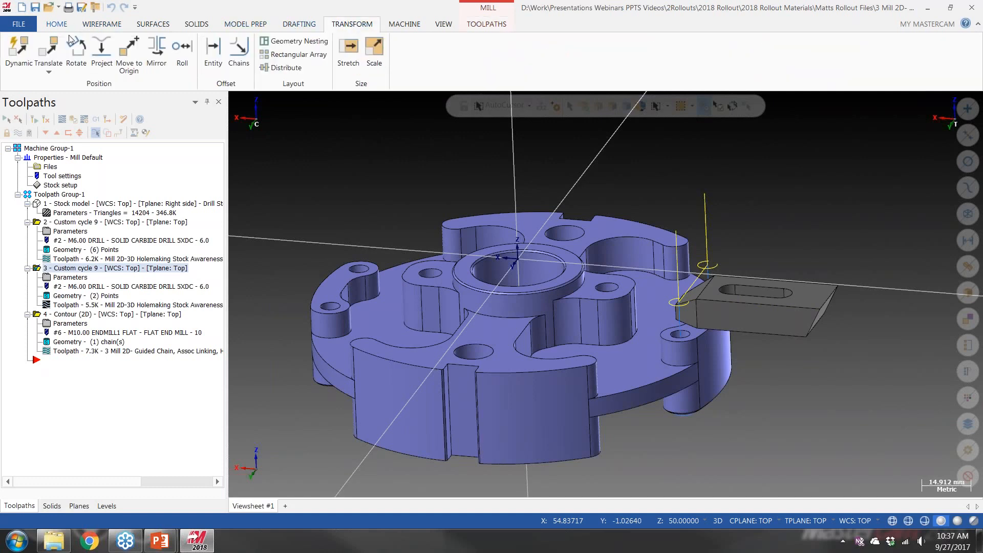
pyautogui.click(19, 49)
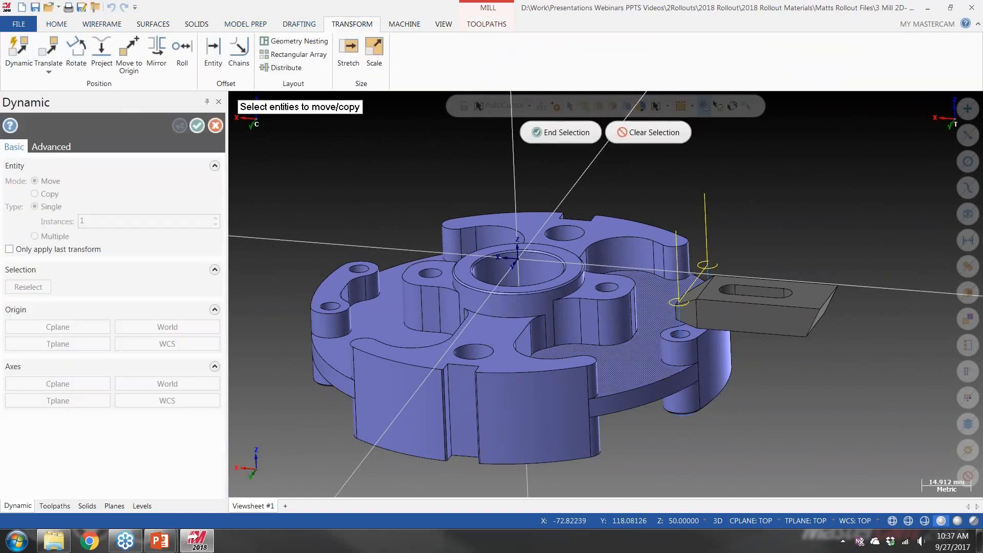
pyautogui.click(719, 308)
pyautogui.press('Return')
pyautogui.click(758, 299)
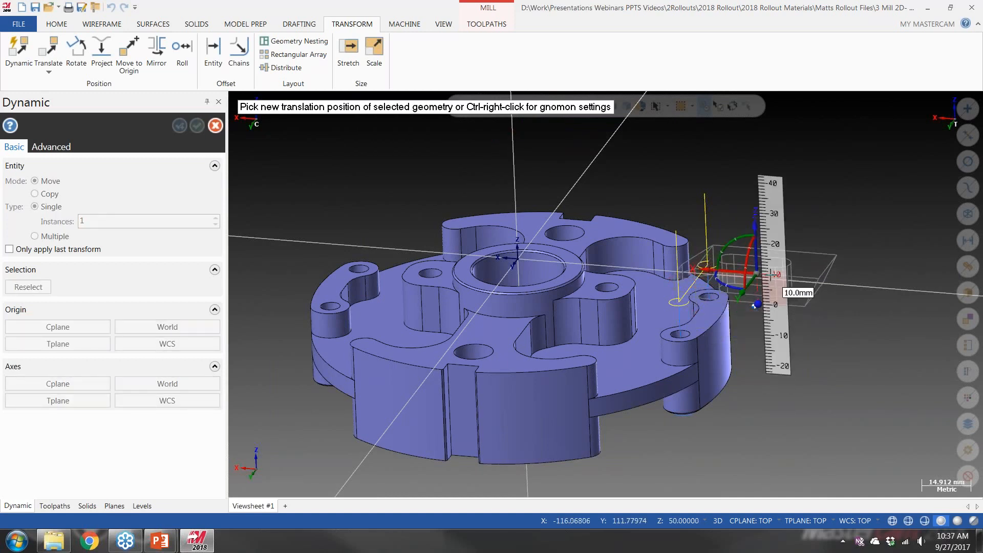
pyautogui.click(756, 275)
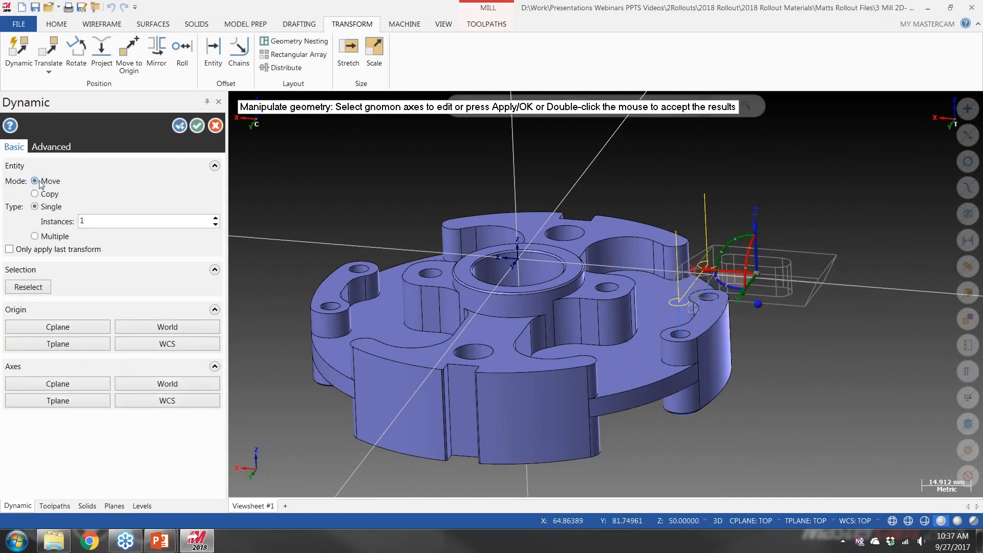
pyautogui.click(197, 125)
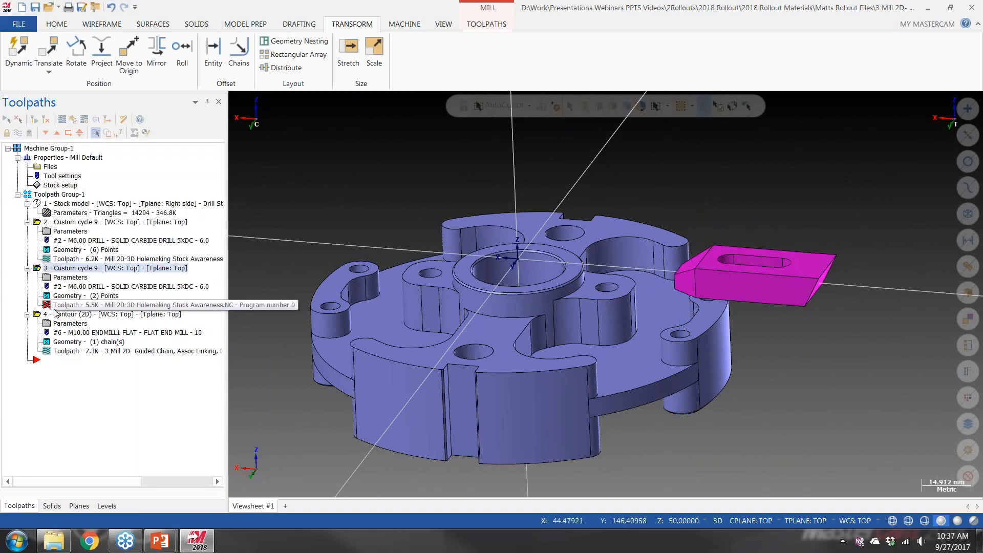
# Regenerate the two-point drilling operation for the moved clamp and review its associative retract setting in the linking parameters
pyautogui.click(34, 119)
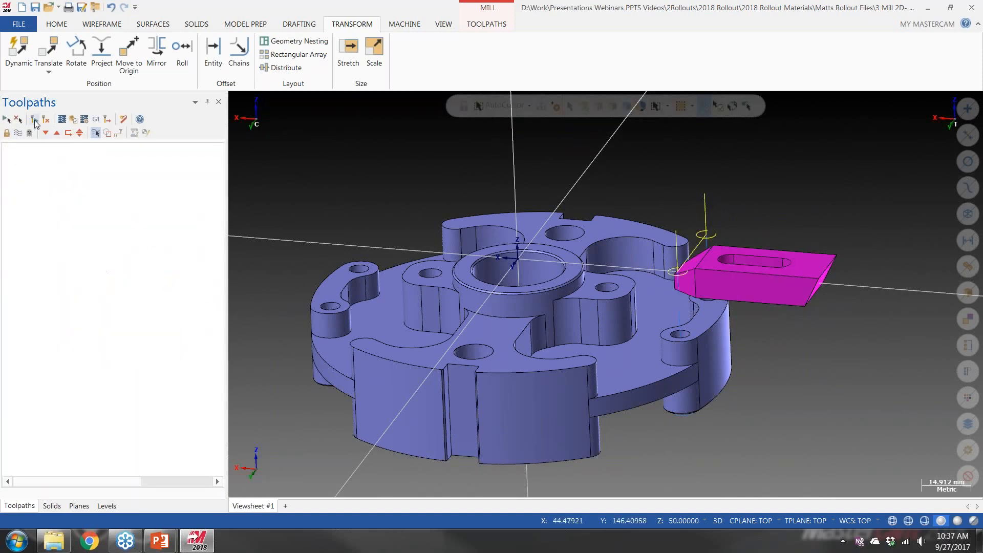
pyautogui.moveTo(628, 234)
pyautogui.mouseDown(button='middle')
pyautogui.moveTo(633, 213)
pyautogui.moveTo(640, 221)
pyautogui.mouseUp(button='middle')
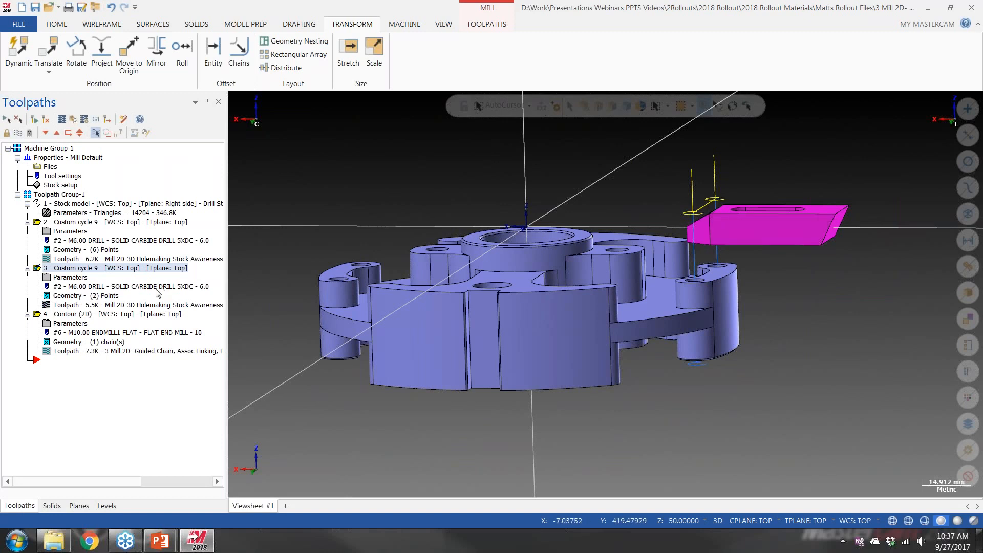
pyautogui.click(74, 277)
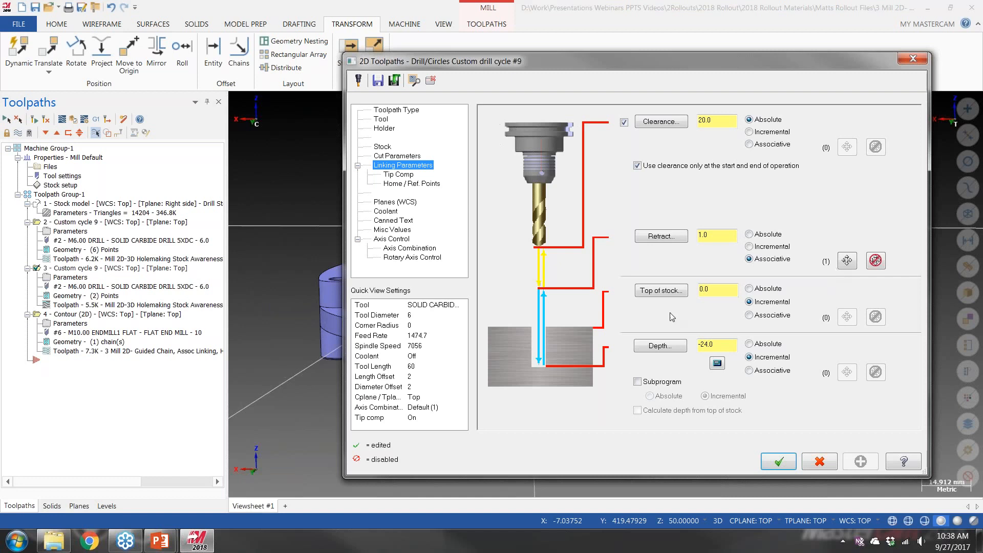
pyautogui.moveTo(554, 66); pyautogui.dragTo(416, 75)
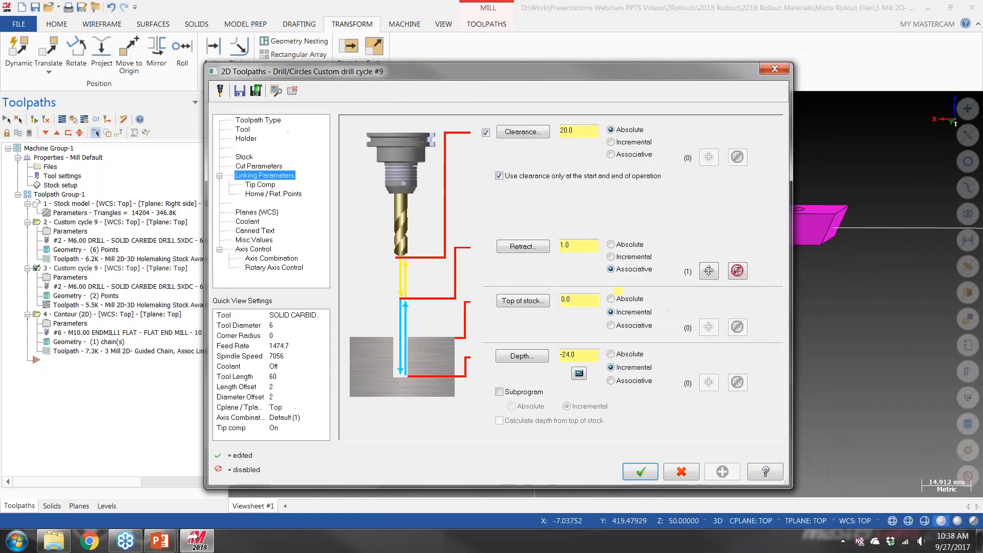
pyautogui.click(640, 470)
# Switch back to the PowerPoint slide show and advance to the Mill 2D – Stock Awareness slide
pyautogui.moveTo(160, 541)
pyautogui.click(214, 486)
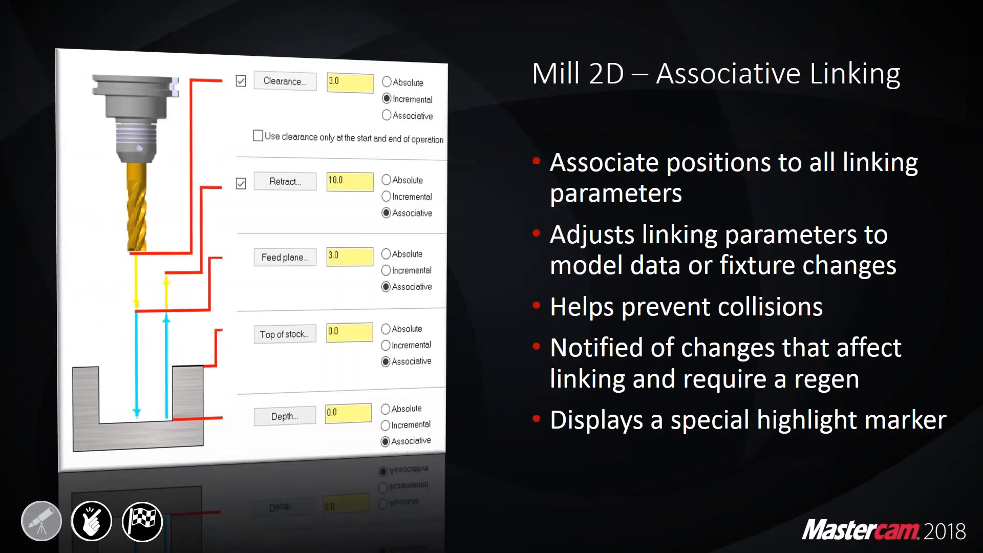
pyautogui.click(489, 300)
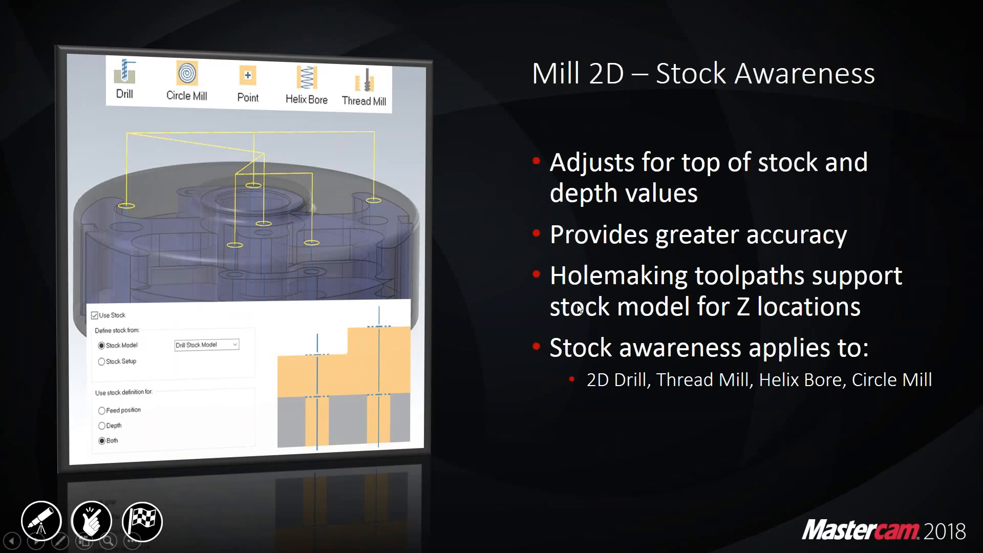
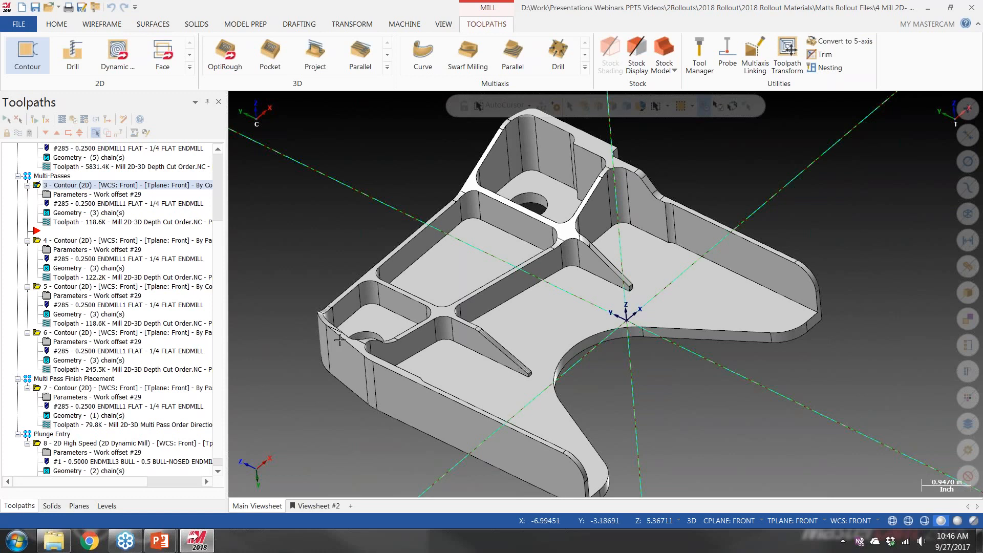
# Display the toolpaths of contour operations 4, 5 and 6 in turn to compare their multi-pass ordering
pyautogui.click(77, 240)
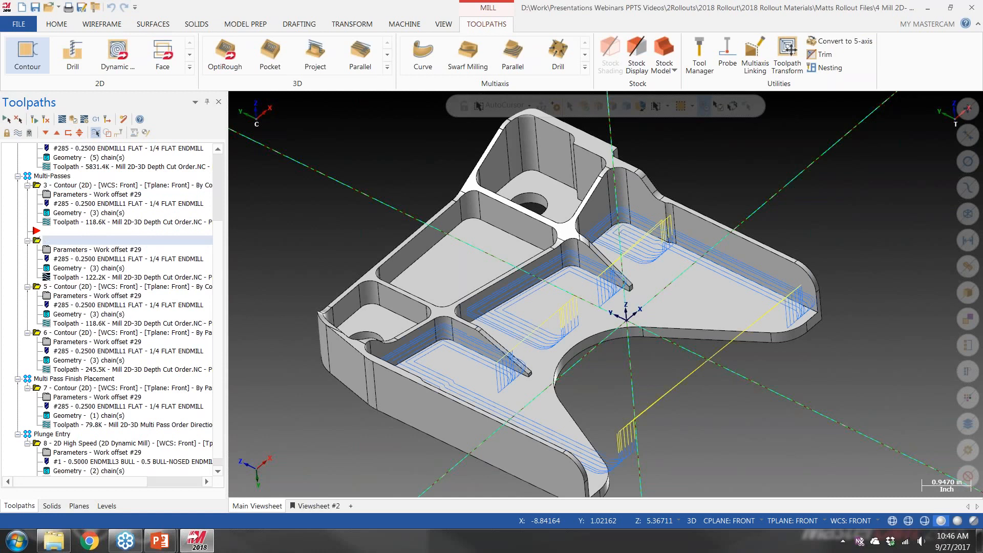
pyautogui.click(90, 288)
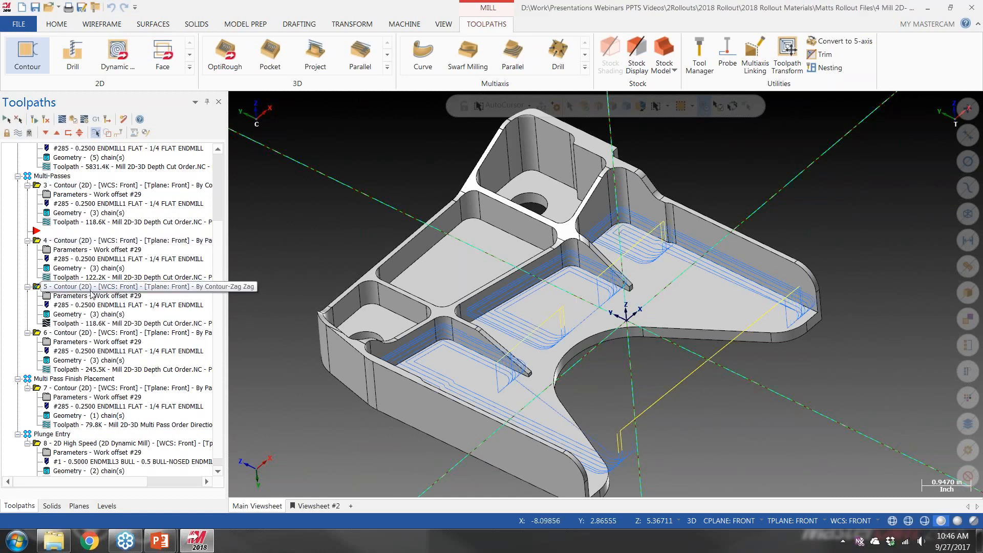
pyautogui.click(105, 333)
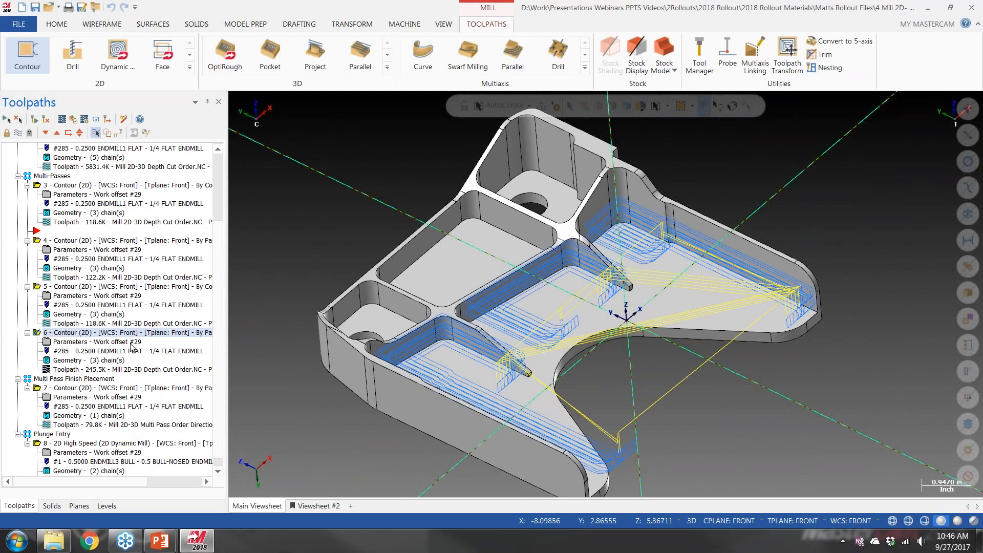
# Set the spring passes of contour operation 6 to 5 in its multi-pass parameters and preview the toolpath
pyautogui.click(102, 342)
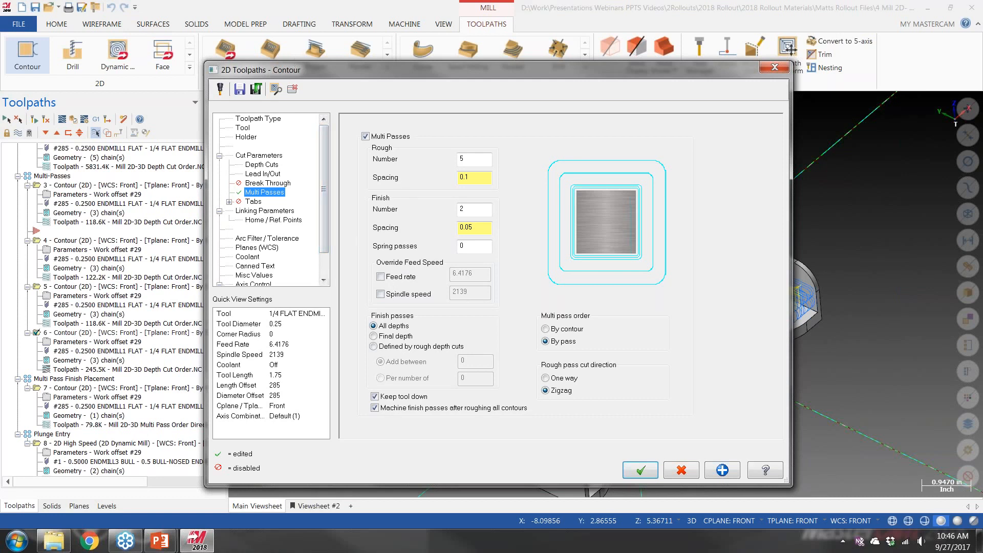
pyautogui.moveTo(298, 75); pyautogui.dragTo(644, 57)
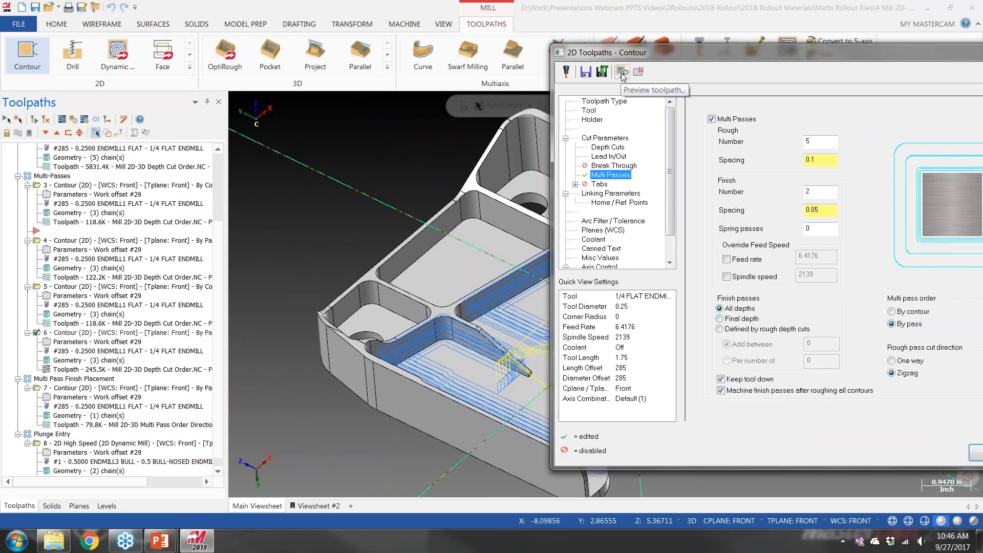
pyautogui.click(621, 72)
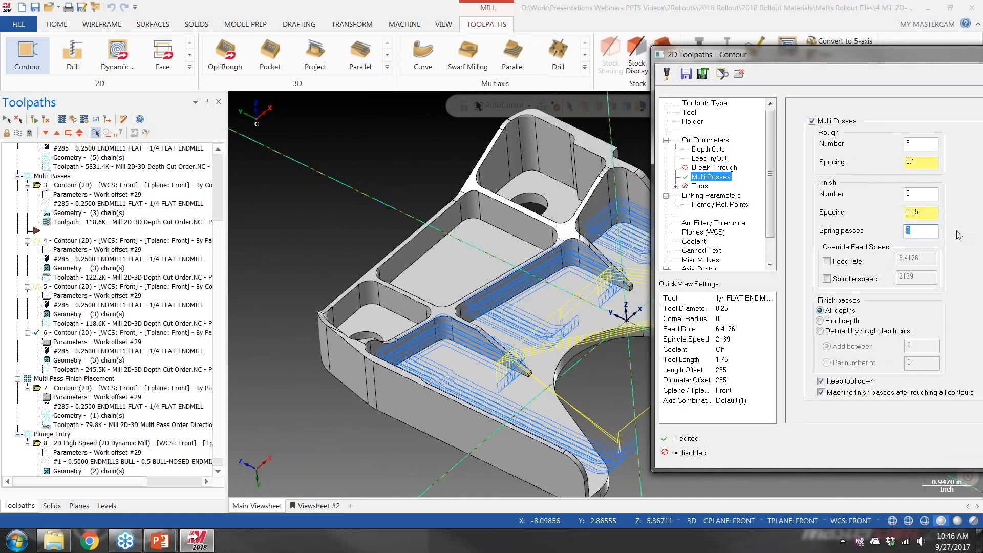
pyautogui.click(722, 75)
# Preview contour operation 6 with 2 roughing passes, then close its parameters without saving the changes
pyautogui.doubleClick(917, 143)
pyautogui.click(722, 75)
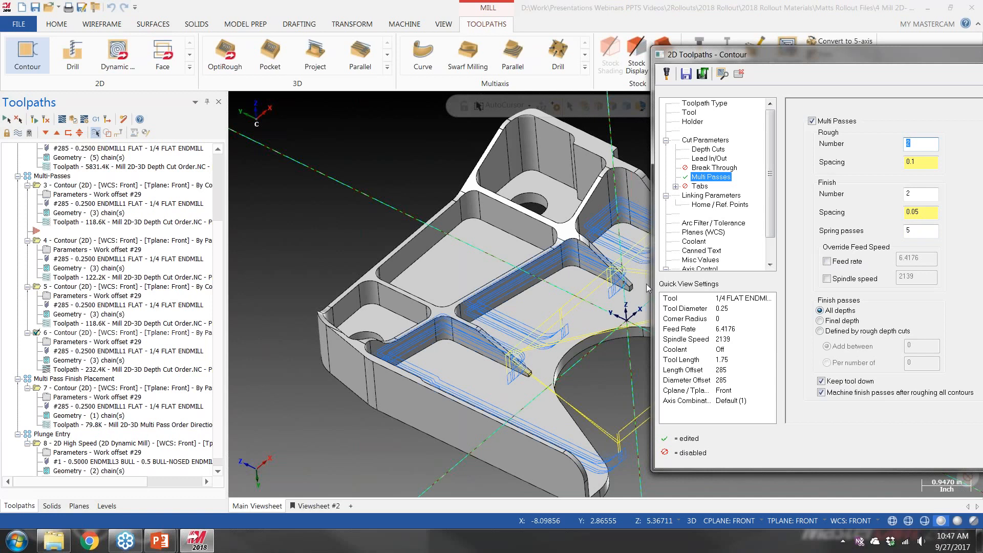
pyautogui.doubleClick(759, 60)
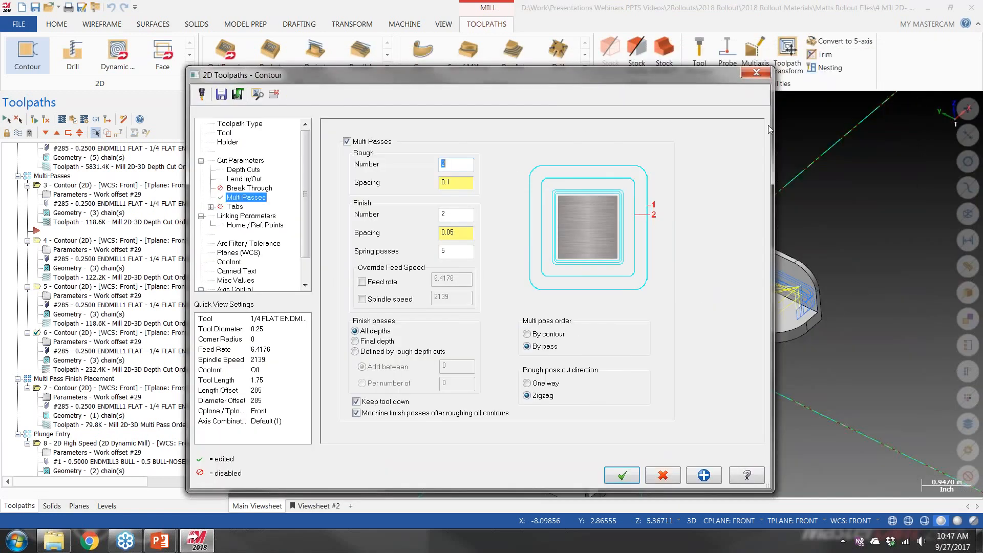
pyautogui.click(755, 75)
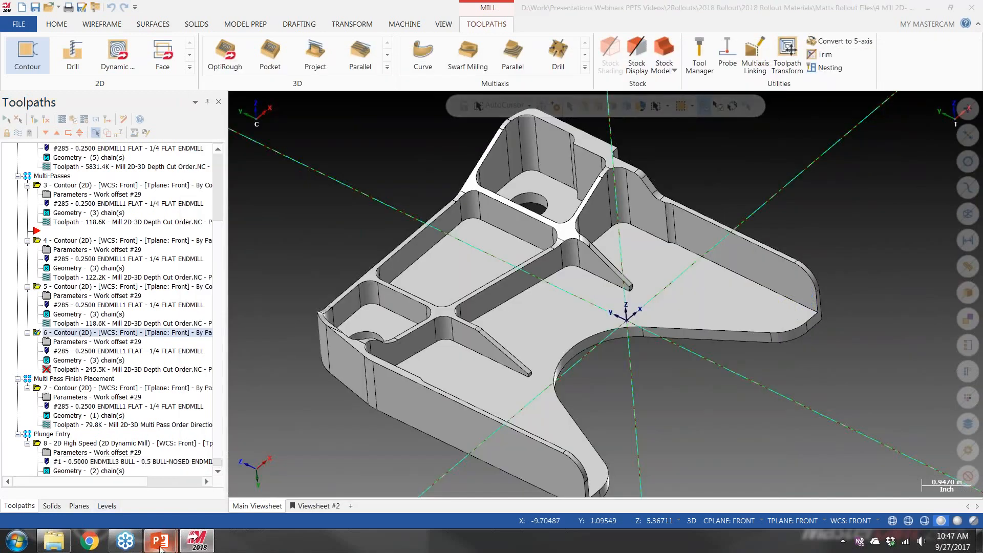
# Switch to the PowerPoint slide show and advance to the Mill 2D – Dynamic Mill Plunge Entry slide
pyautogui.moveTo(160, 540)
pyautogui.click(232, 472)
pyautogui.click(486, 321)
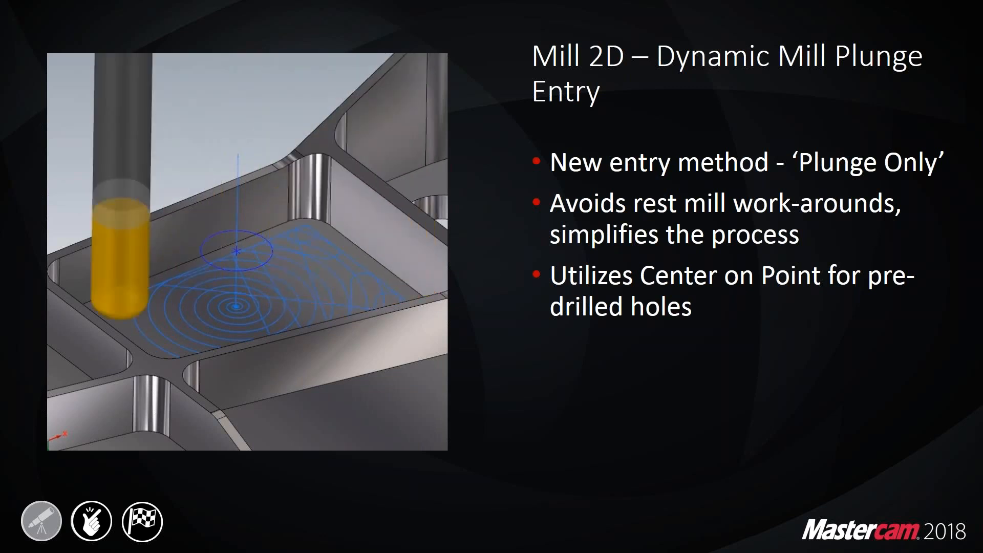
# Switch back to Mastercam and display the Plunge Entry group's dynamic mill toolpath on the part
pyautogui.press('super+Tab')
pyautogui.press('super+Tab')
pyautogui.scroll(-1, 146, 364)
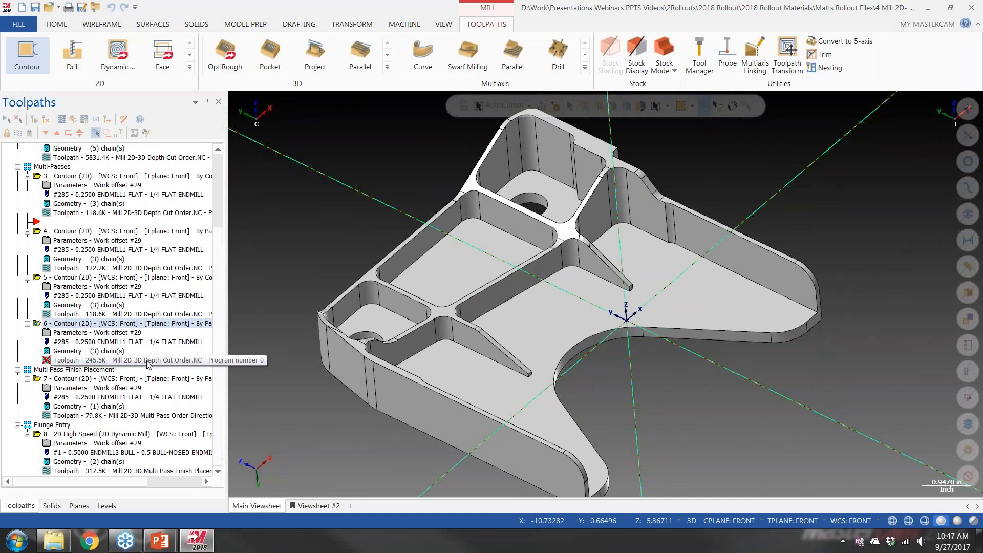
pyautogui.click(52, 424)
pyautogui.moveTo(488, 234)
pyautogui.mouseDown(button='middle')
pyautogui.moveTo(483, 208)
pyautogui.moveTo(497, 217)
pyautogui.mouseUp(button='middle')
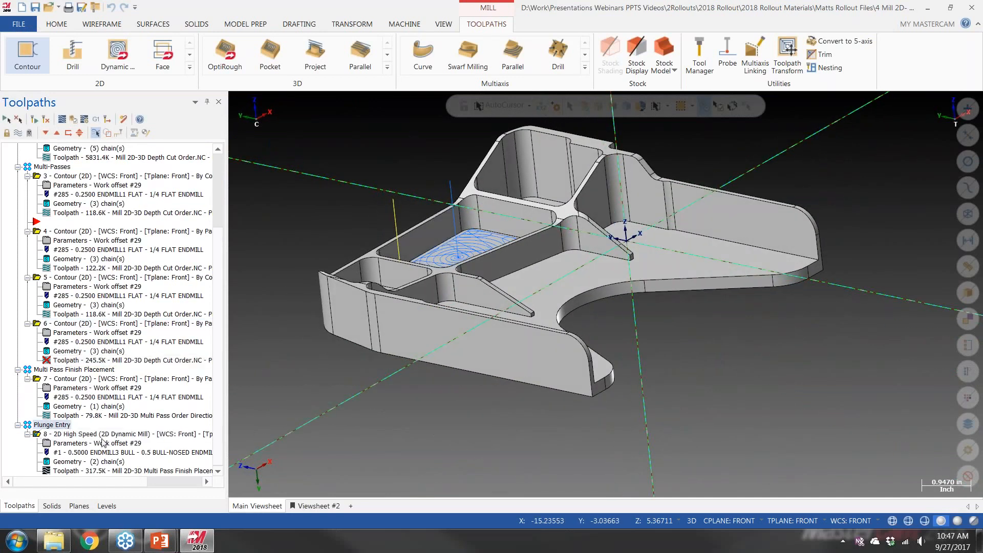
pyautogui.moveTo(405, 225); pyautogui.dragTo(407, 246, button='middle')
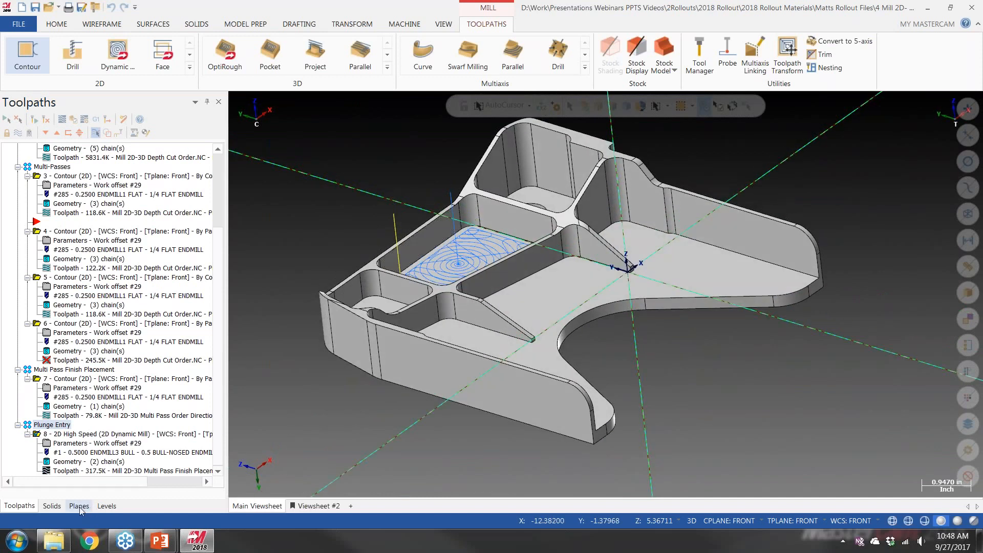
# Make the Plunge Geo level visible and examine the entry points and circles in the two pockets
pyautogui.click(107, 506)
pyautogui.click(62, 156)
pyautogui.moveTo(373, 196); pyautogui.dragTo(387, 209, button='middle')
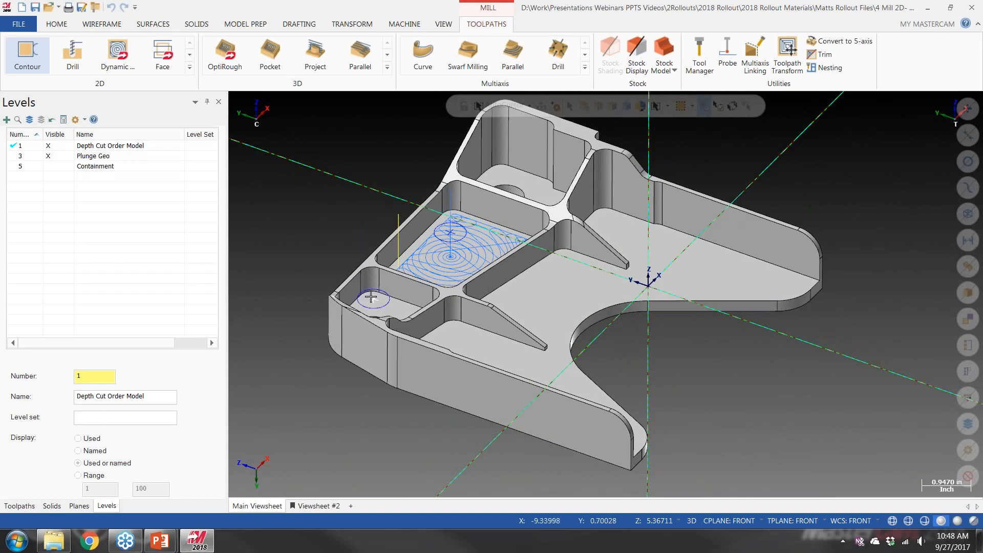
pyautogui.click(20, 506)
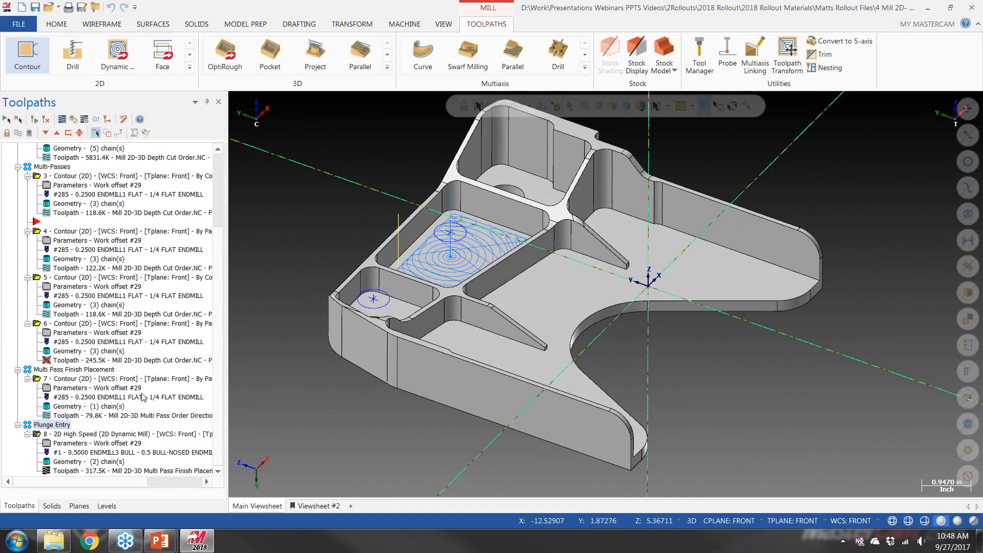
pyautogui.moveTo(406, 283); pyautogui.dragTo(347, 334, button='middle')
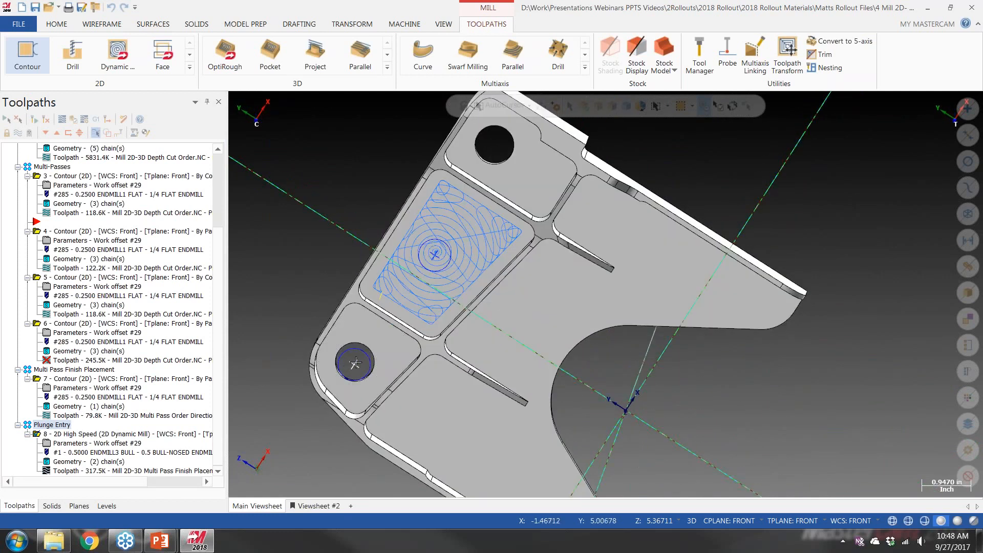
pyautogui.moveTo(351, 373); pyautogui.dragTo(355, 343, button='middle')
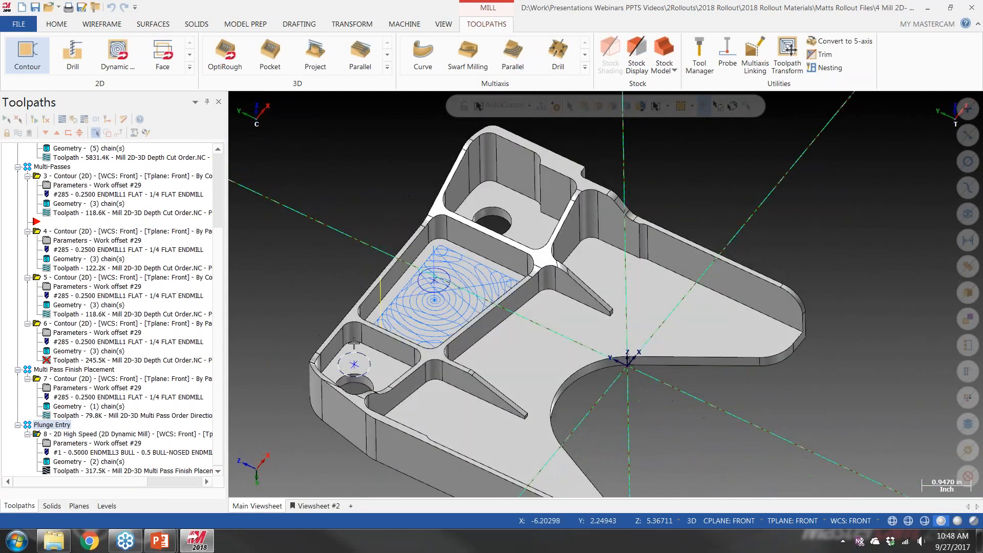
# Add the small corner pocket's floor loop as a second machining region of the Plunge Entry dynamic mill operation, using solid loop chaining
pyautogui.click(80, 464)
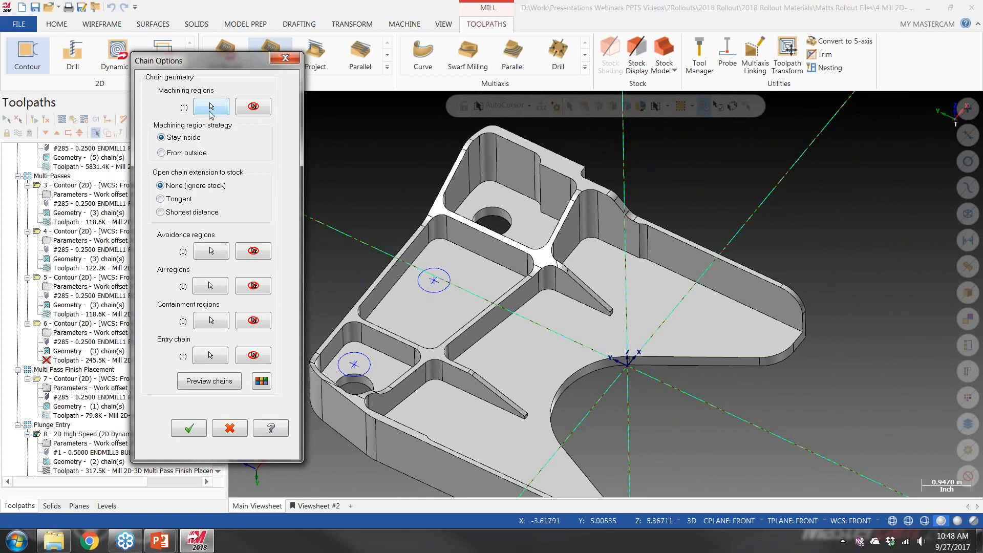
pyautogui.click(211, 107)
pyautogui.rightClick(169, 188)
pyautogui.click(192, 195)
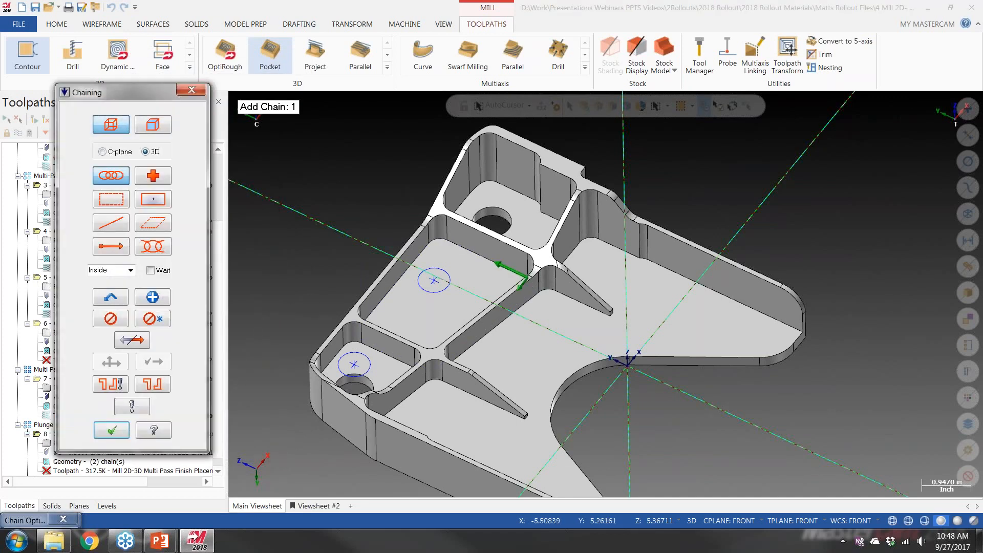
pyautogui.click(152, 125)
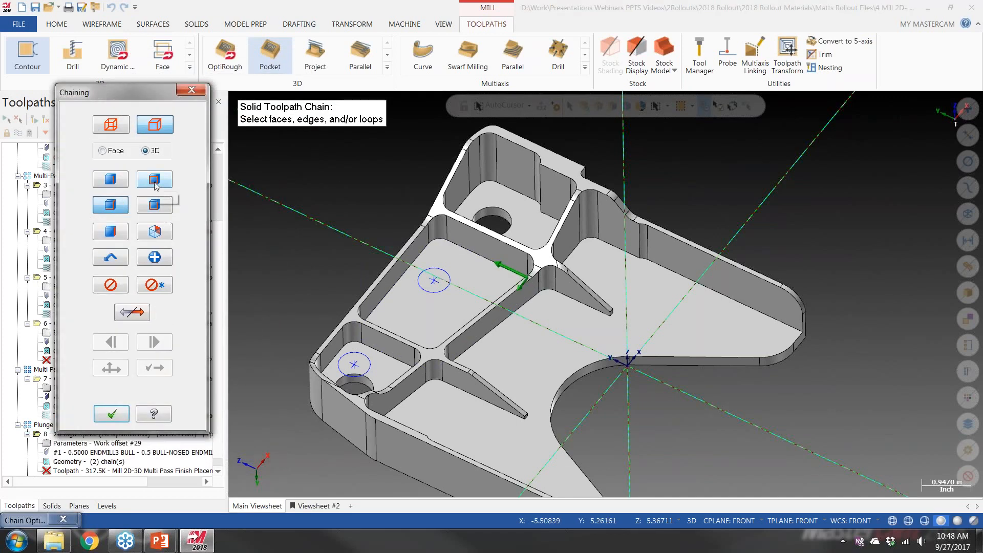
pyautogui.click(154, 183)
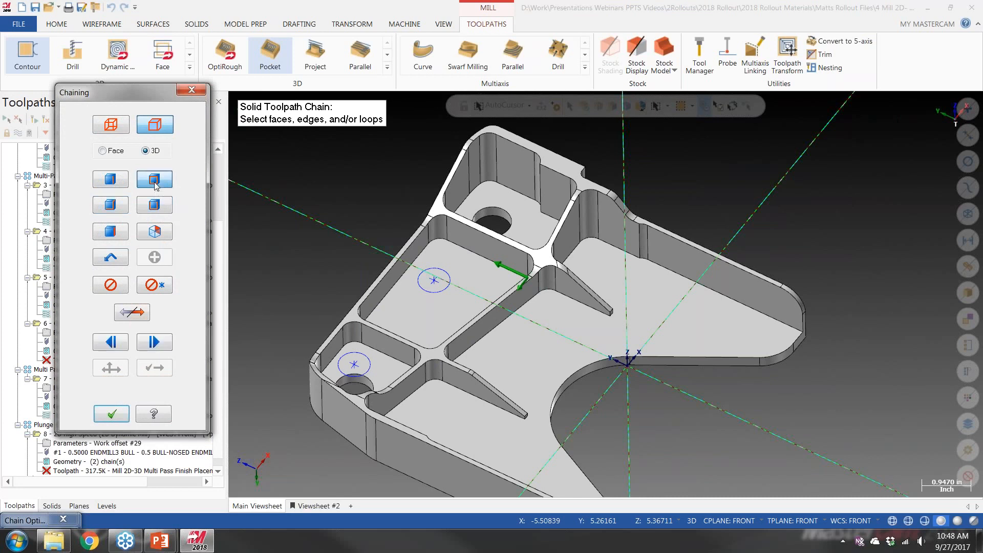
pyautogui.click(384, 356)
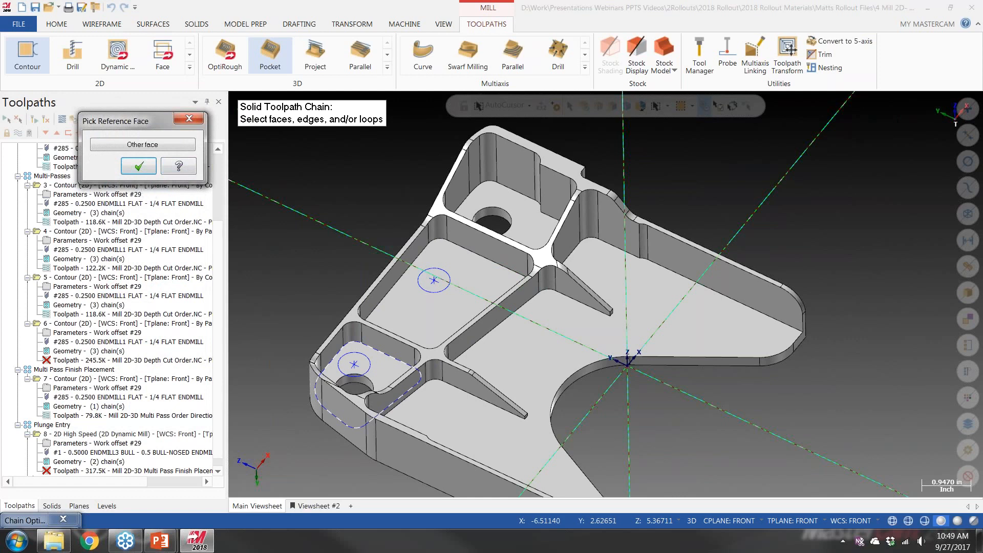
pyautogui.hotkey('alt', 'Up')
pyautogui.hotkey('alt', 'Up')
pyautogui.click(138, 176)
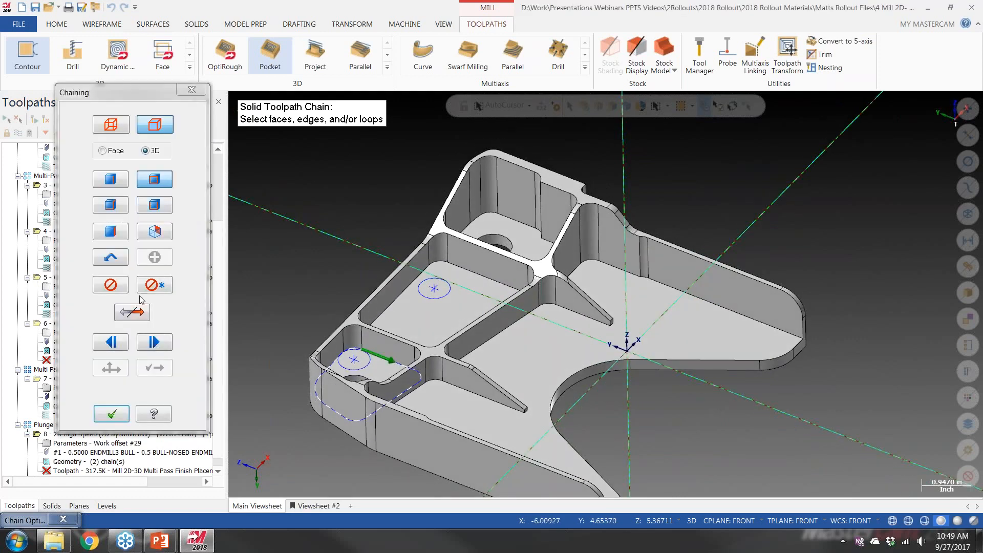
pyautogui.click(116, 411)
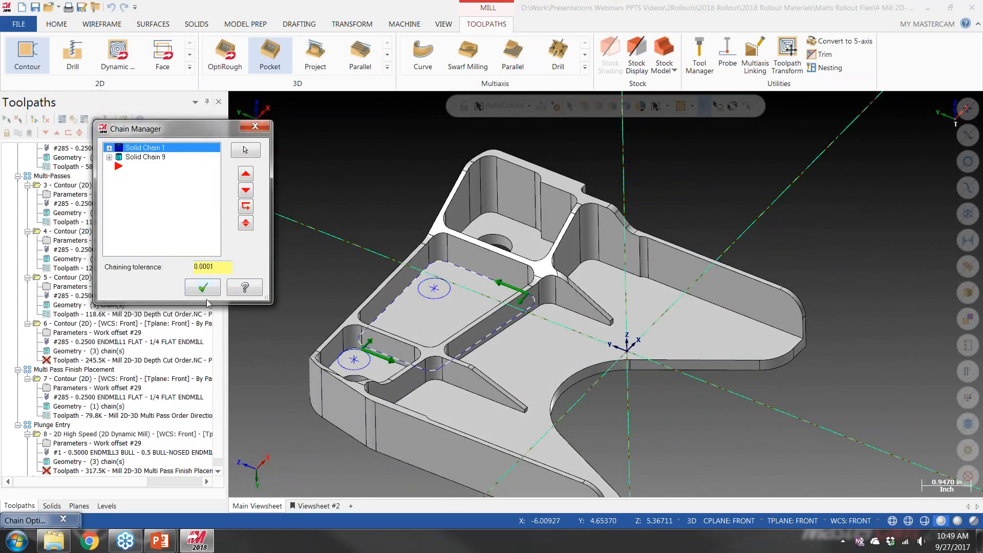
pyautogui.press('Tab')
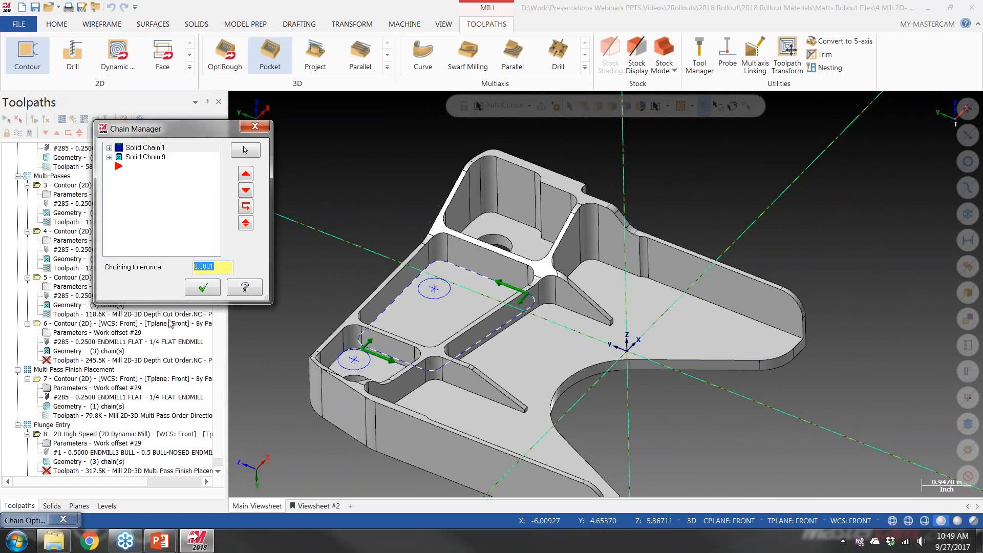
pyautogui.click(202, 290)
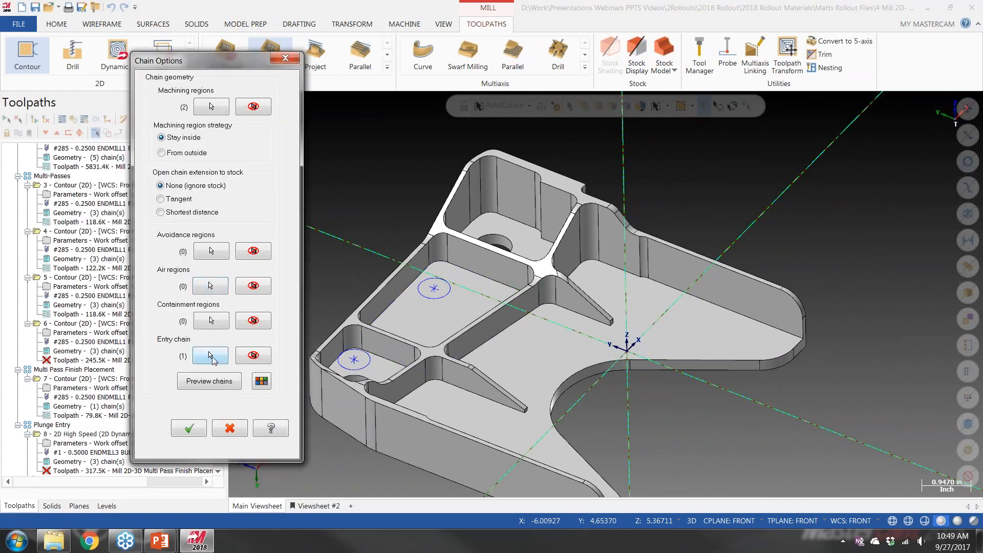
# Add the point inside the small corner pocket to the operation's entry chain
pyautogui.click(210, 356)
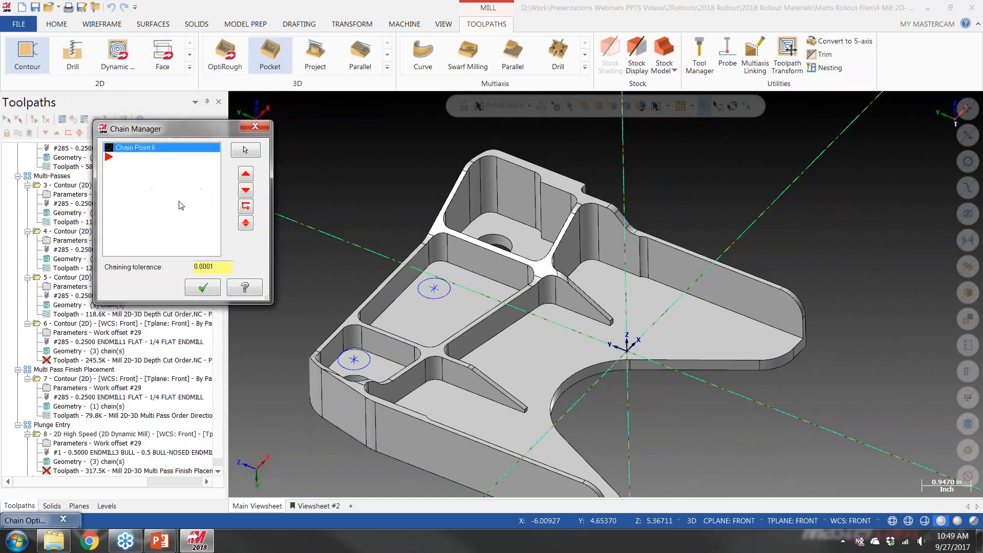
pyautogui.rightClick(180, 203)
pyautogui.click(205, 210)
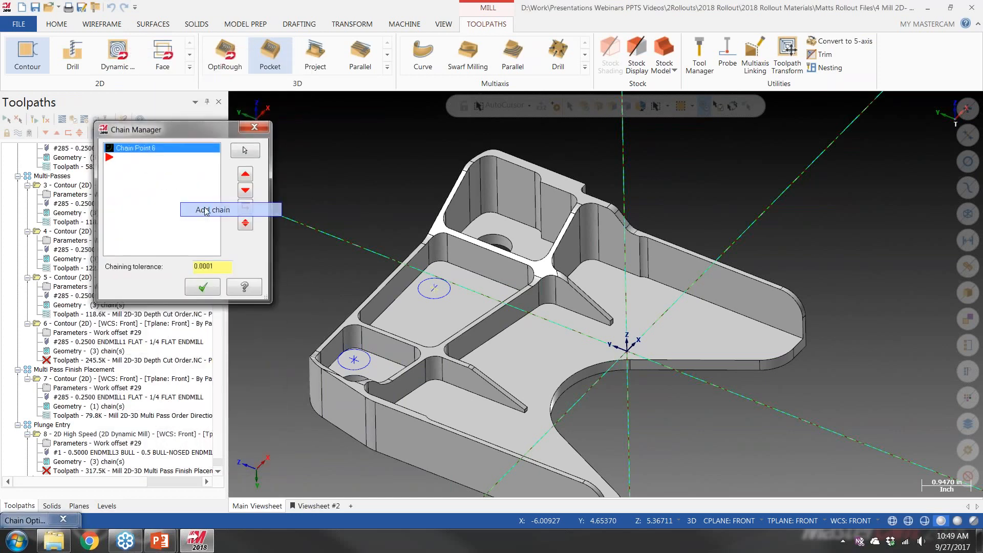
pyautogui.click(352, 357)
pyautogui.click(117, 434)
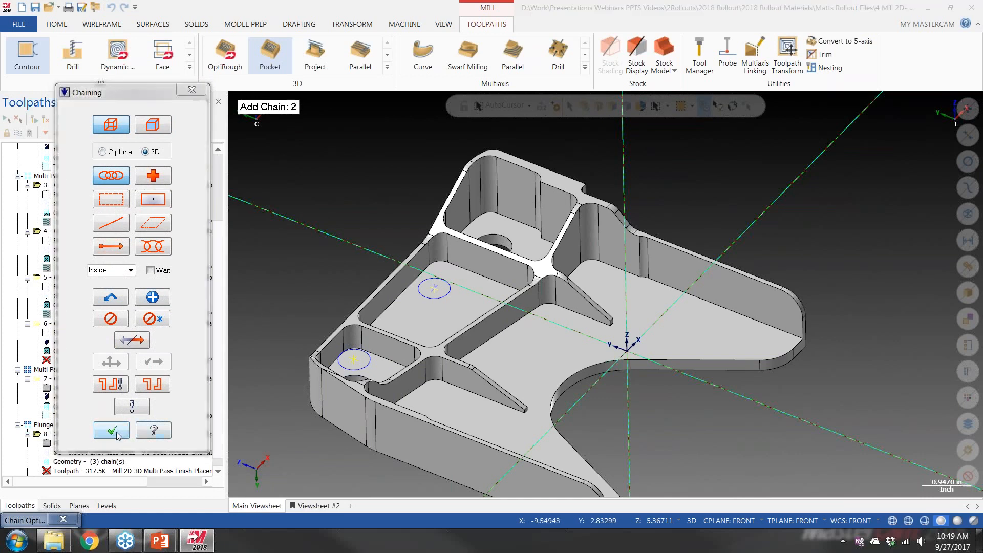
pyautogui.click(203, 293)
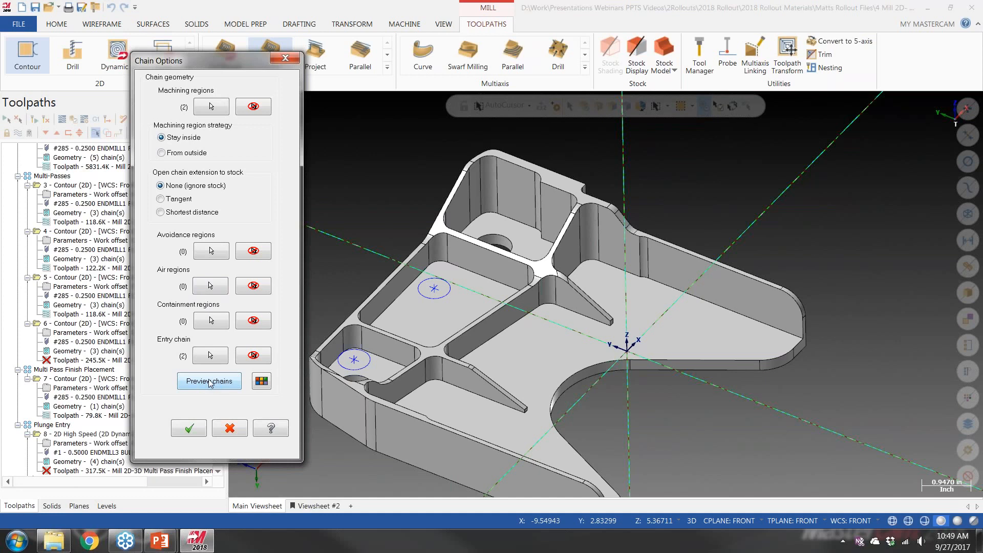
# Preview the chained regions, review the preview color settings, and accept the chain options
pyautogui.click(206, 381)
pyautogui.moveTo(368, 266); pyautogui.dragTo(435, 220, button='middle')
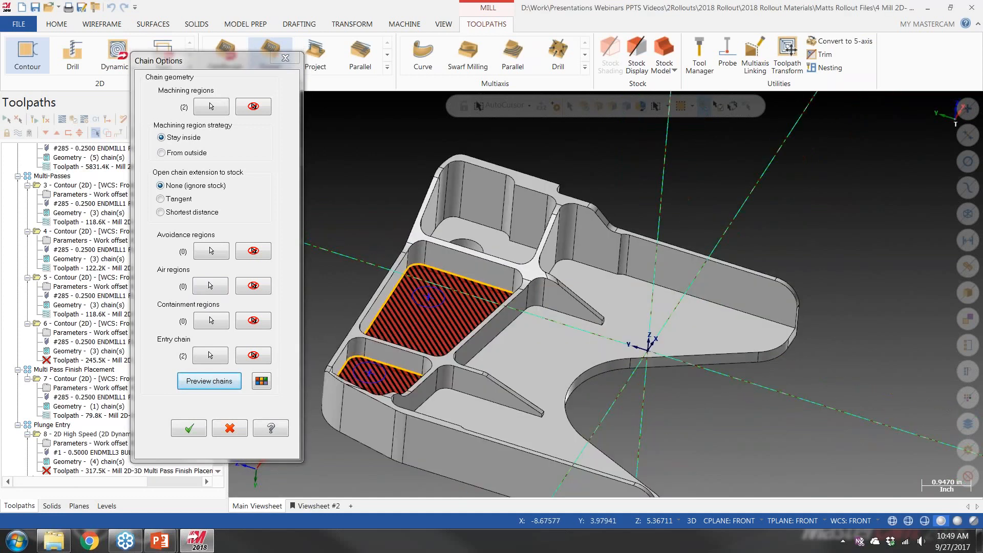
pyautogui.click(261, 381)
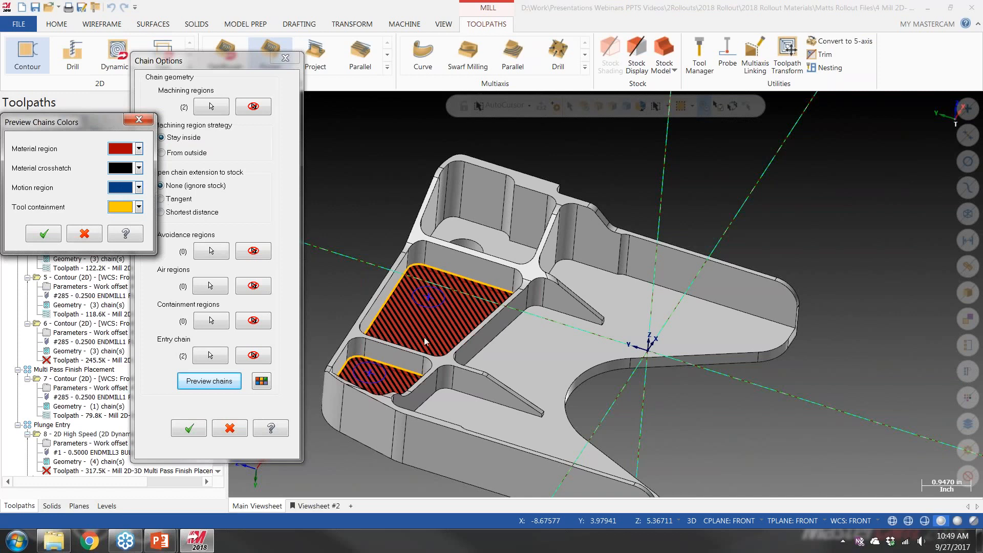
pyautogui.click(138, 120)
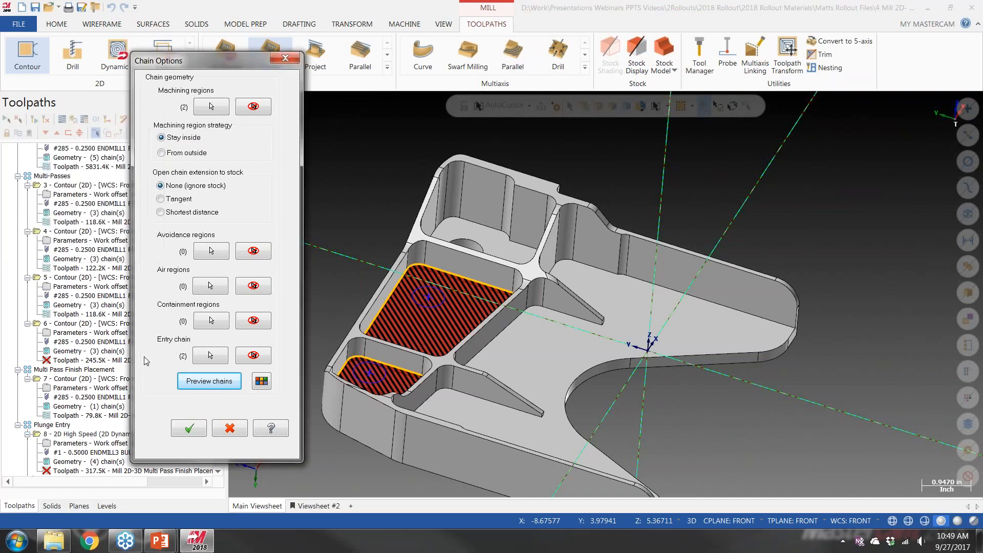
pyautogui.click(189, 427)
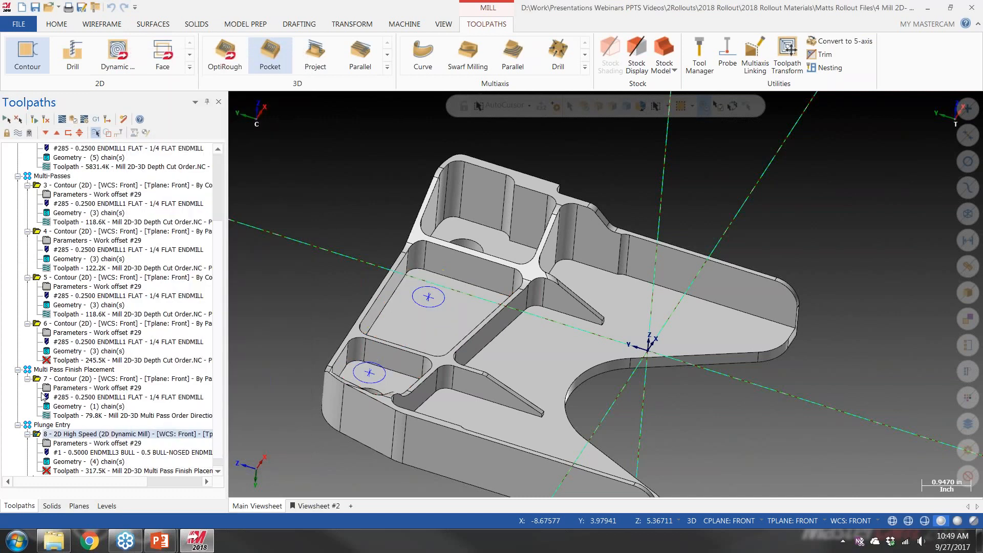
# Regenerate the Plunge Entry dynamic mill operation and backplot its toolpath through both pockets to the end
pyautogui.click(34, 121)
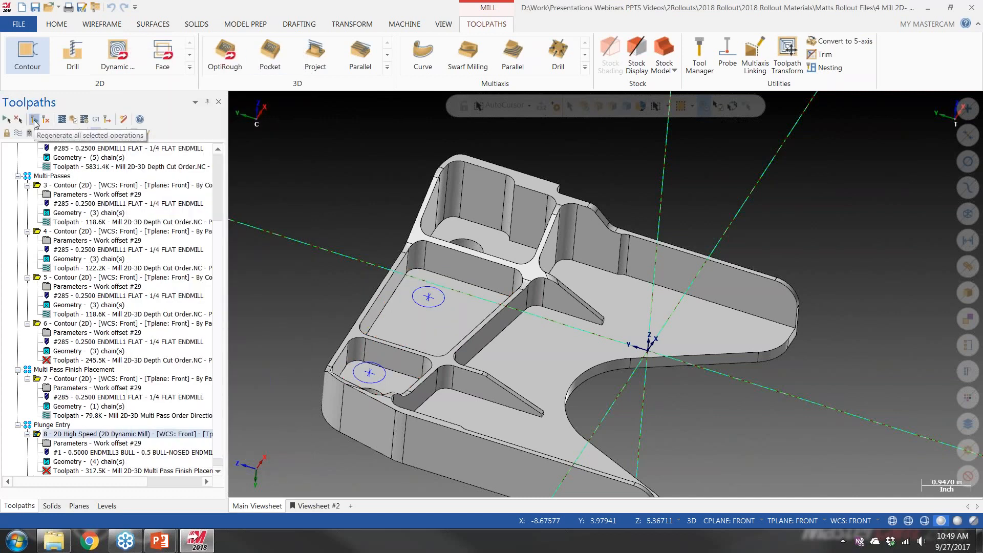
pyautogui.moveTo(331, 309); pyautogui.dragTo(307, 285, button='middle')
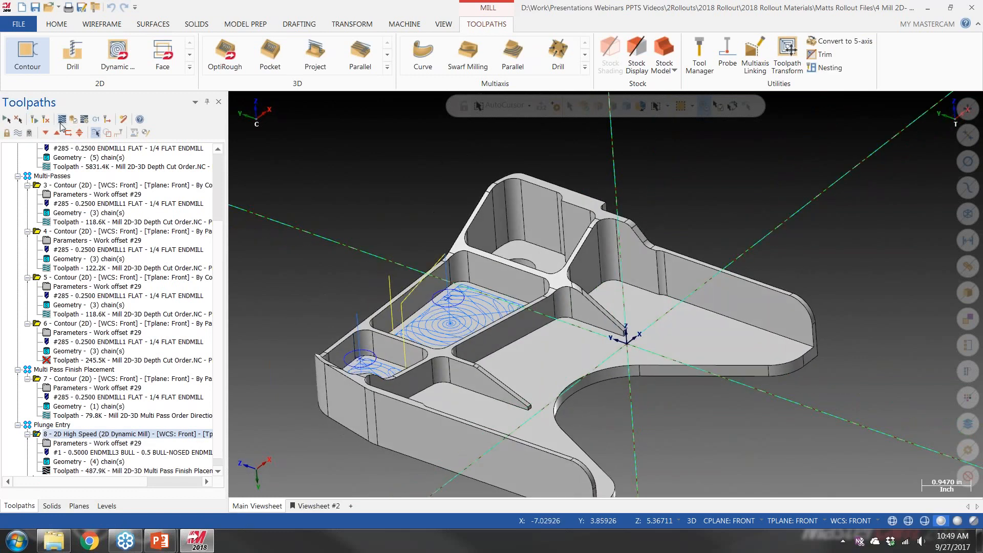
pyautogui.click(61, 123)
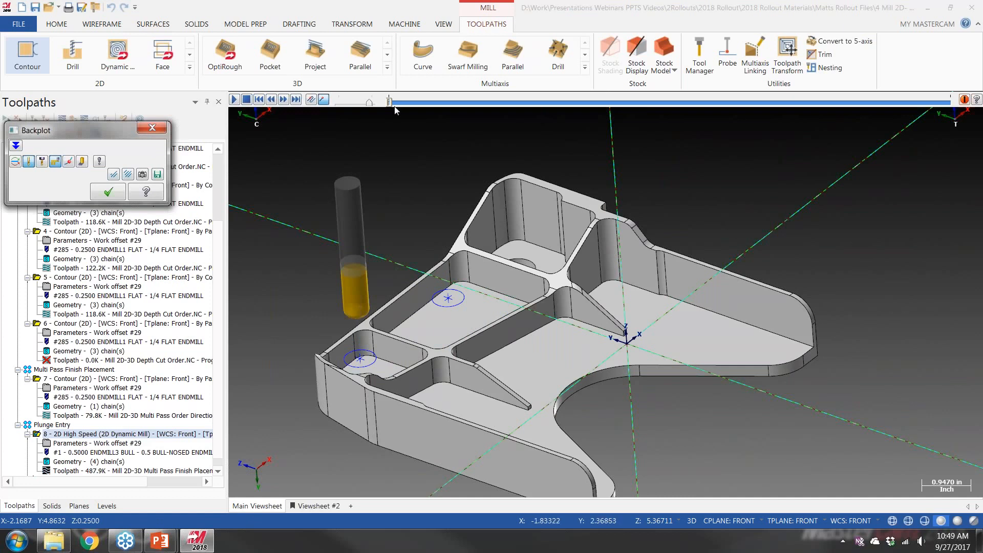
pyautogui.moveTo(390, 102); pyautogui.dragTo(951, 137)
pyautogui.click(152, 129)
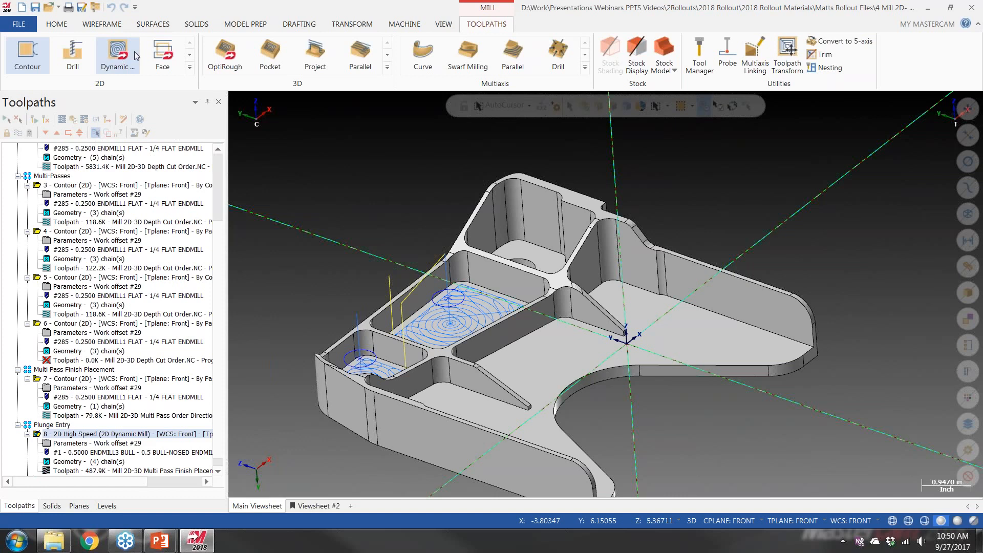
# Switch to the running PowerPoint slide show and advance to the Mill 2D – Depth Cuts Page slide
pyautogui.click(167, 548)
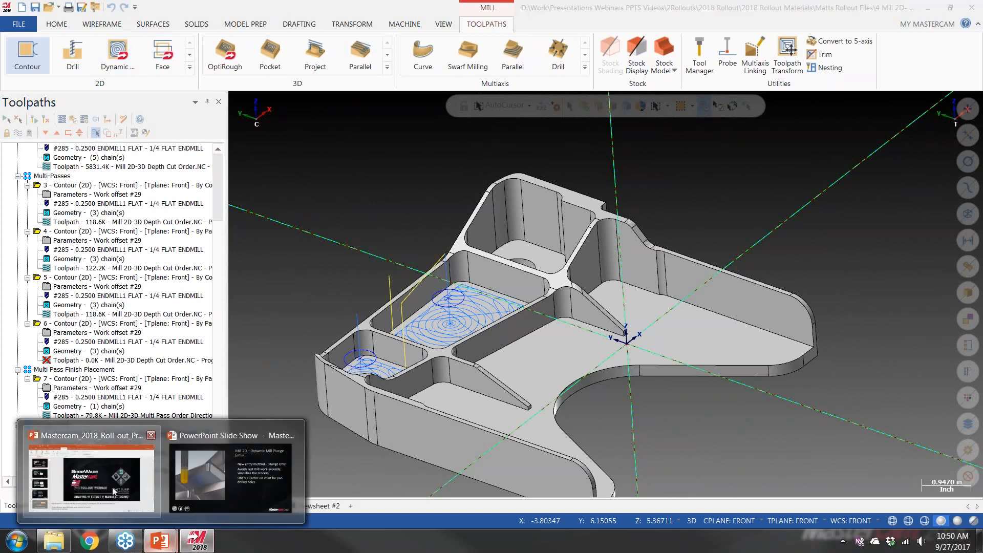
pyautogui.moveTo(115, 490)
pyautogui.click(230, 479)
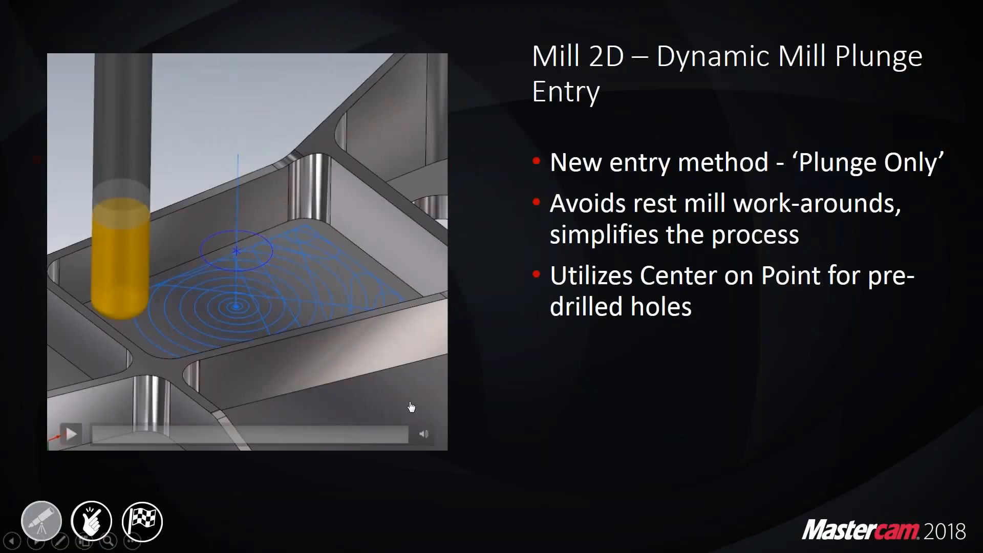
pyautogui.press('Right')
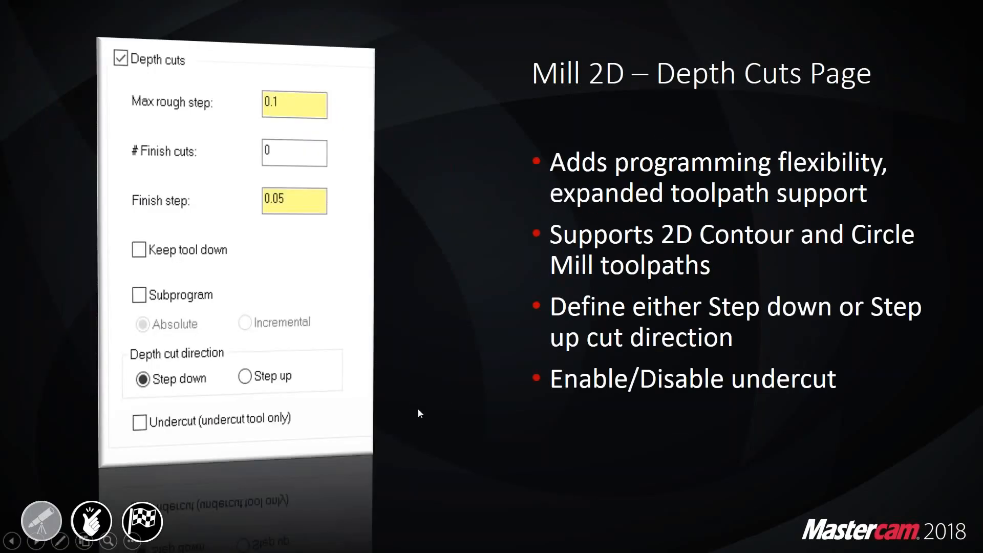
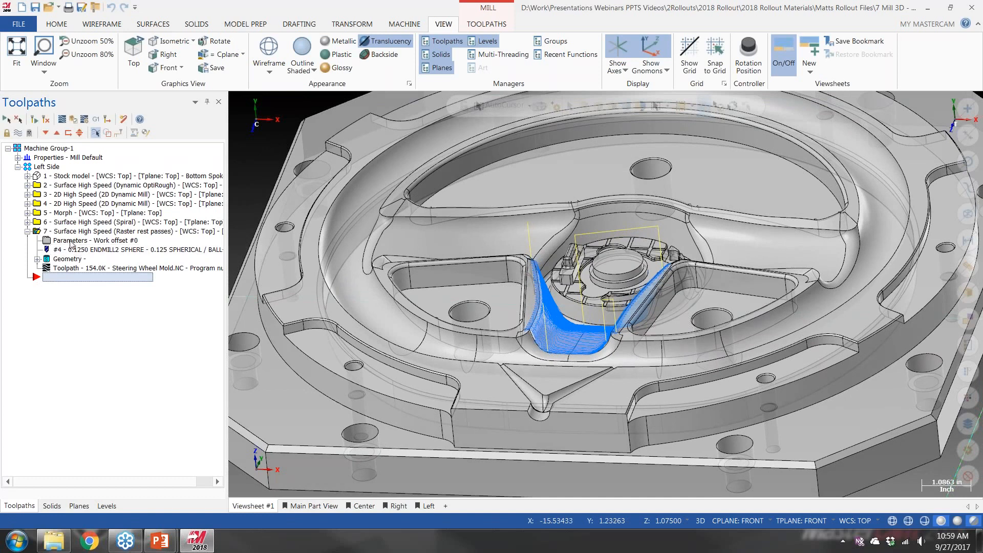
# Open the Raster rest passes parameters, display the faces assigned to the machining geometry group, and turn off model translucency
pyautogui.click(61, 259)
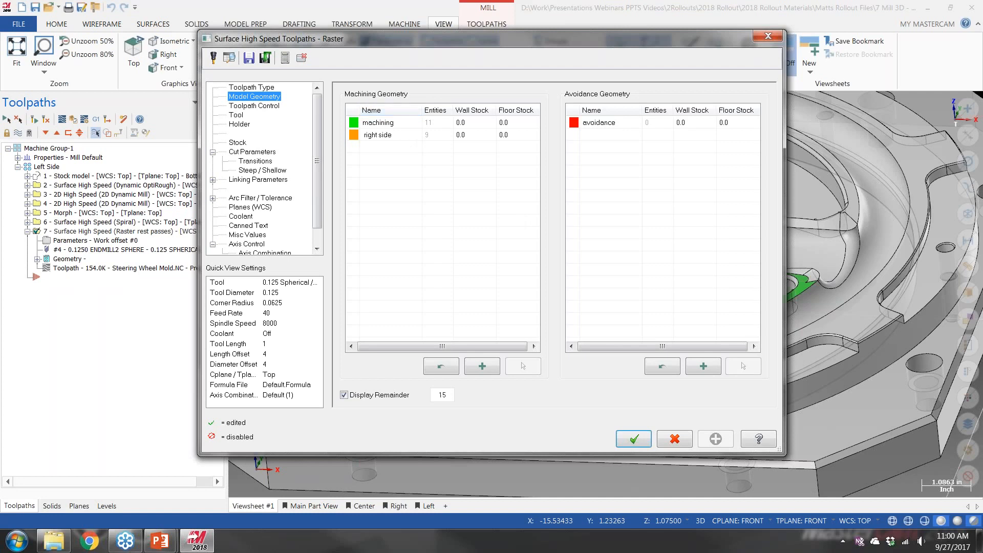
pyautogui.click(388, 123)
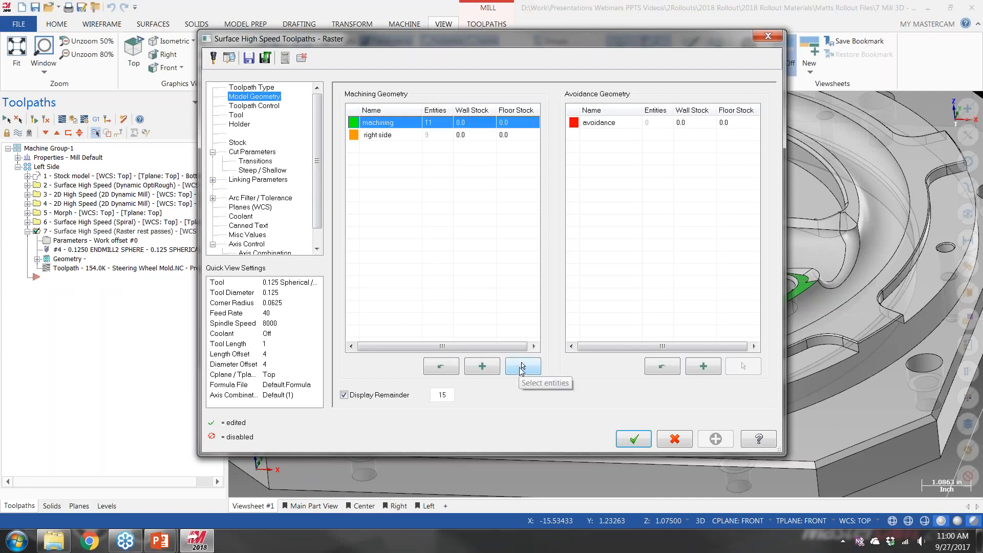
pyautogui.click(522, 366)
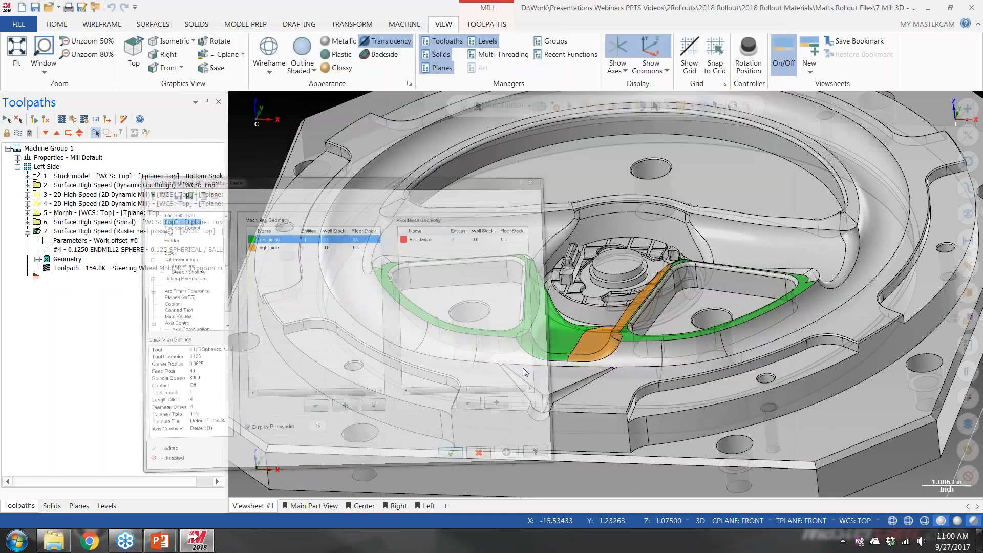
pyautogui.moveTo(539, 268); pyautogui.dragTo(535, 287, button='middle')
pyautogui.click(386, 41)
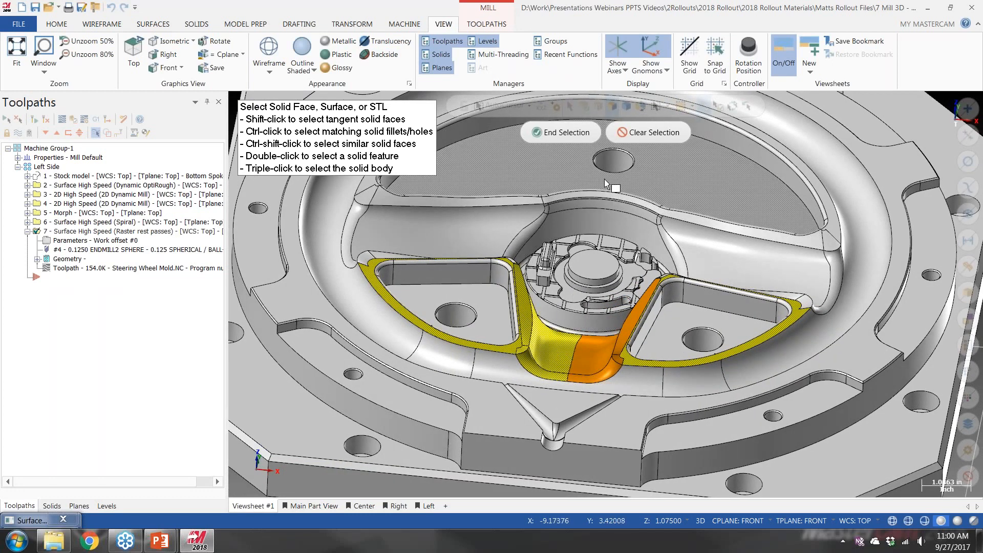
pyautogui.press('Return')
# Select the avoidance group and review the Toolpath Type, Model Geometry, Toolpath Control, Tool, Holder and Stock pages of the raster operation
pyautogui.moveTo(368, 37); pyautogui.dragTo(185, 96)
pyautogui.click(444, 180)
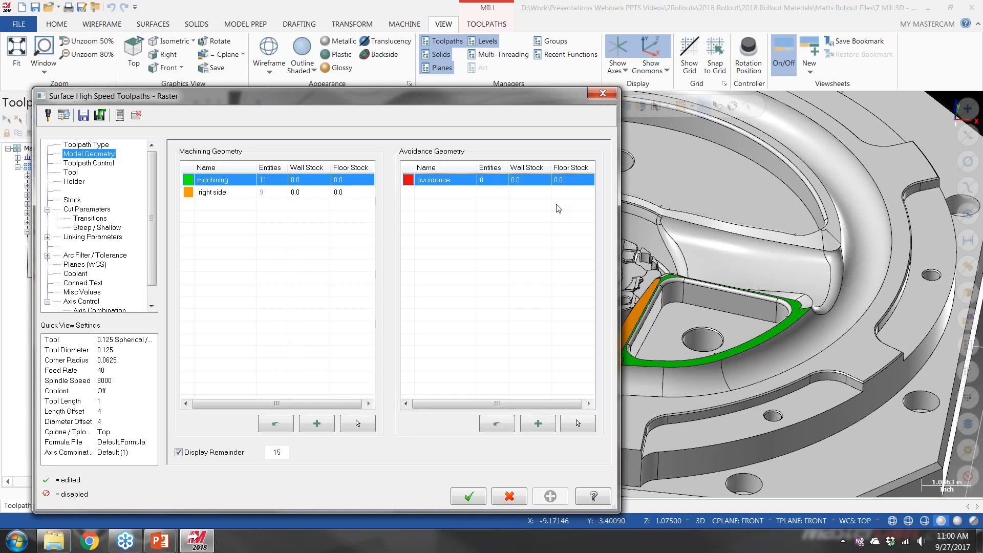
pyautogui.click(95, 145)
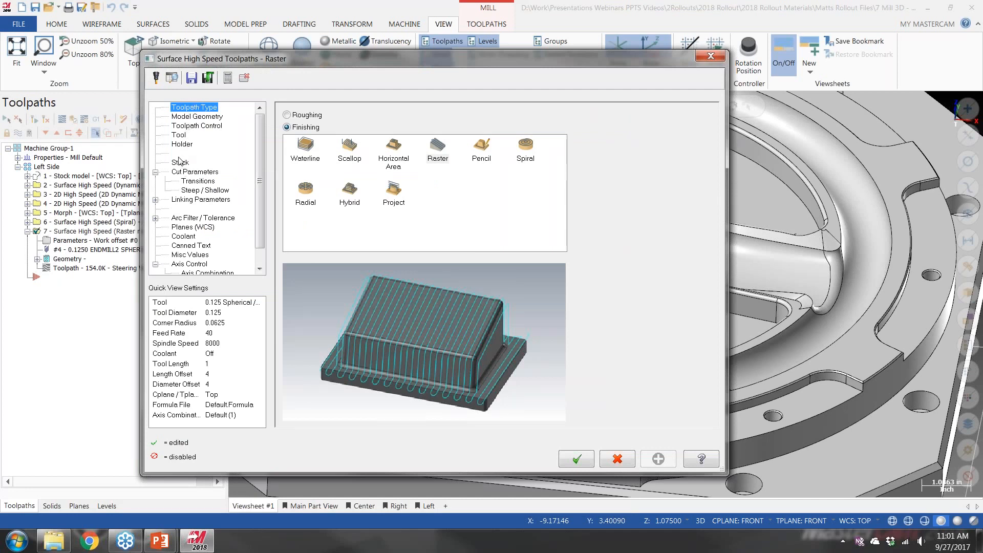
pyautogui.click(197, 117)
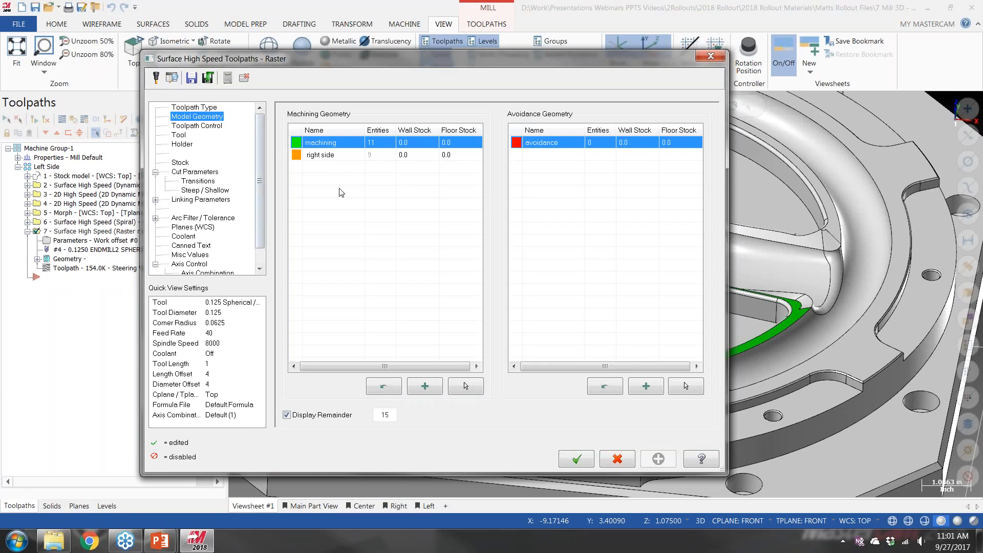
pyautogui.click(195, 126)
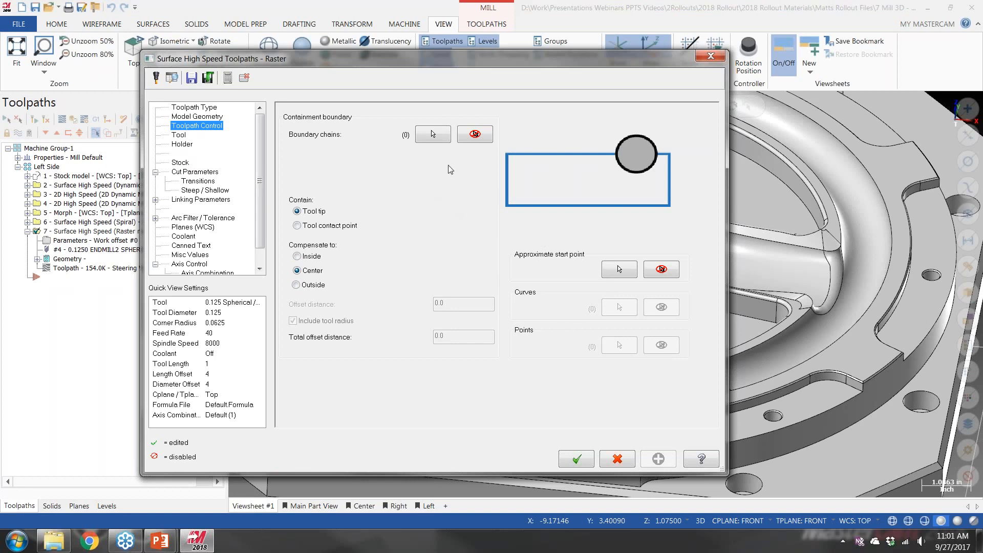
pyautogui.click(178, 135)
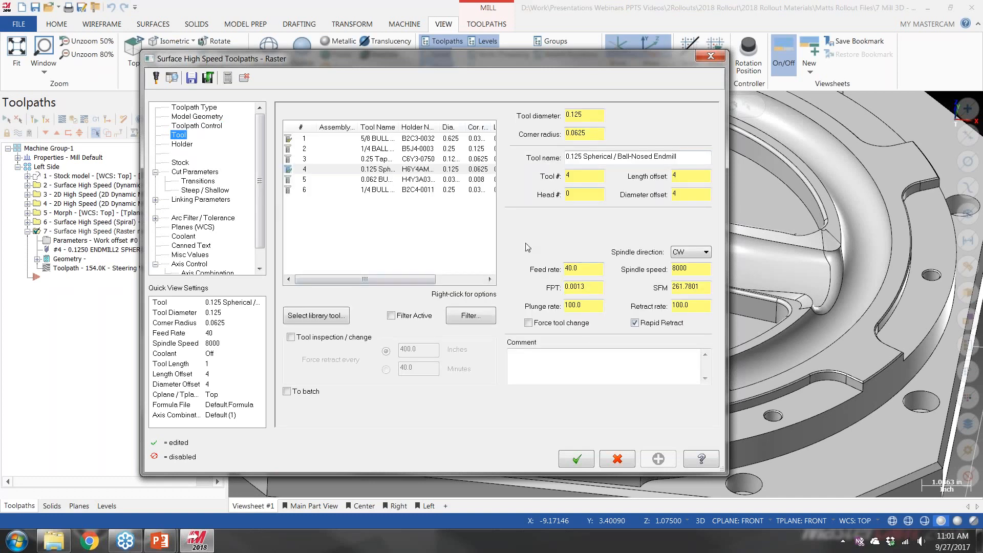
pyautogui.click(183, 145)
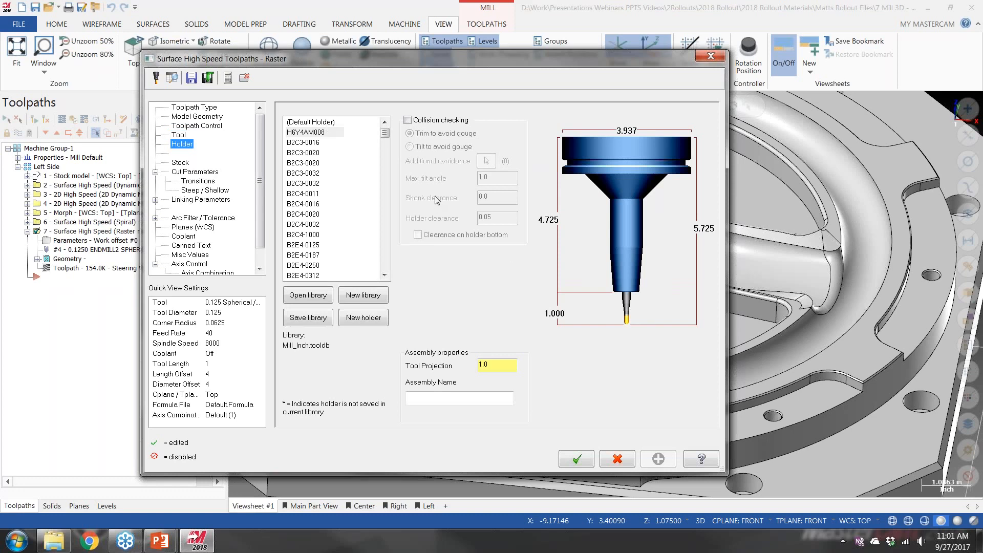
pyautogui.click(180, 162)
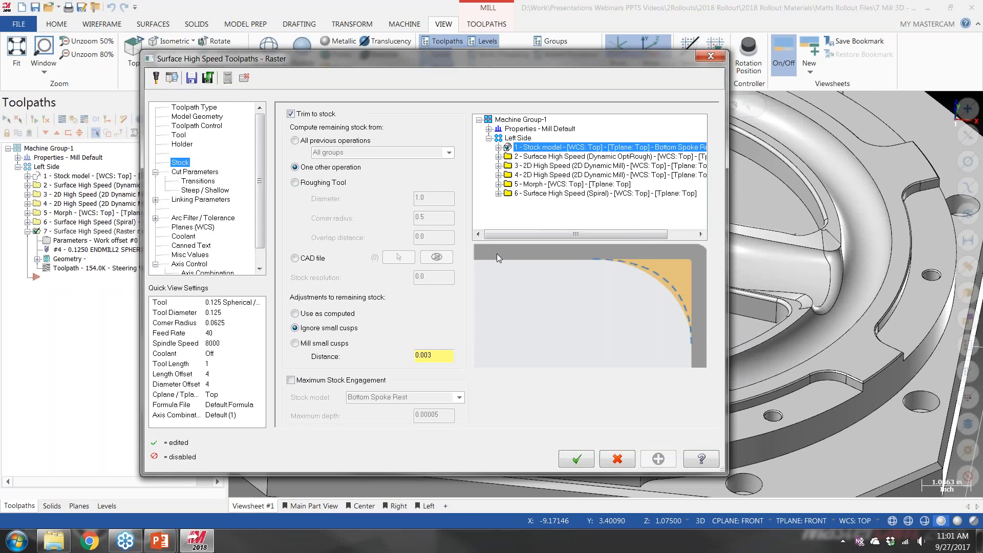
# Set the floor stock of the right side machining geometry group to -0.01 on the Model Geometry page
pyautogui.click(190, 116)
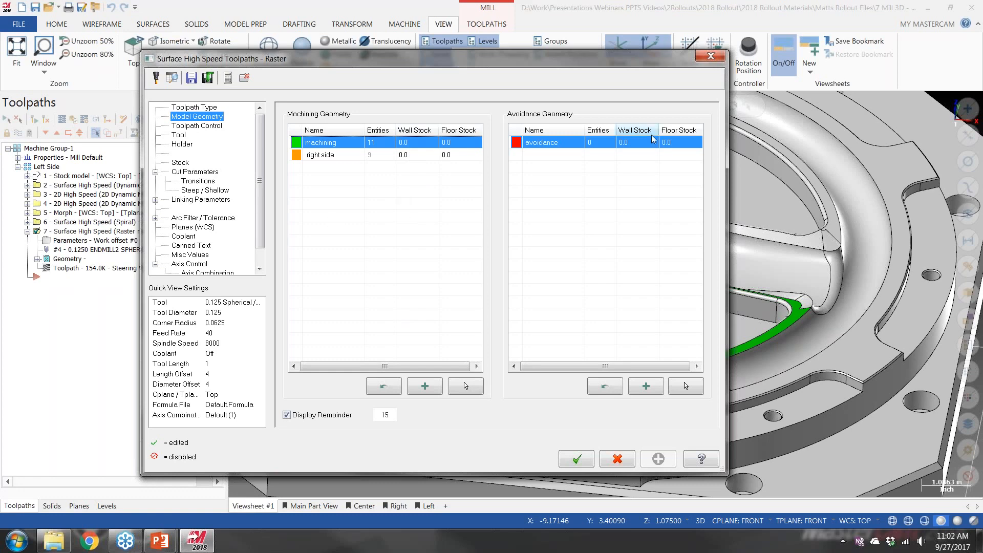
pyautogui.moveTo(350, 62); pyautogui.dragTo(482, 48)
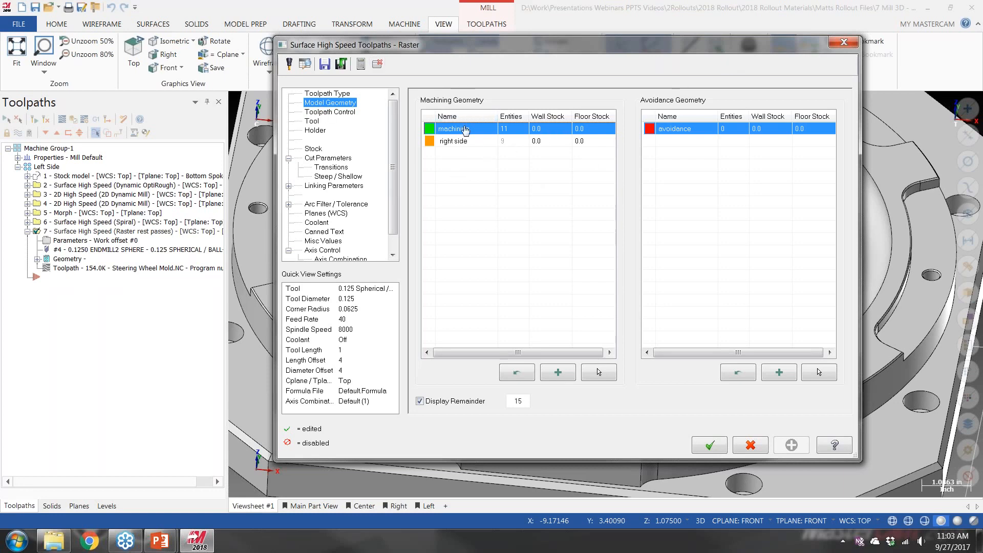
pyautogui.click(548, 143)
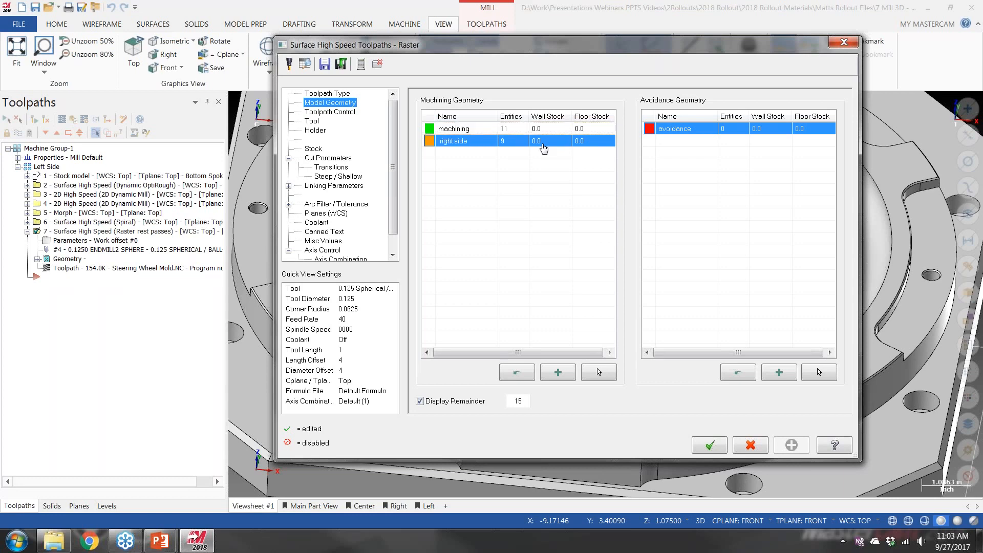
pyautogui.doubleClick(589, 145)
pyautogui.press('BackSpace')
pyautogui.write('-.01')
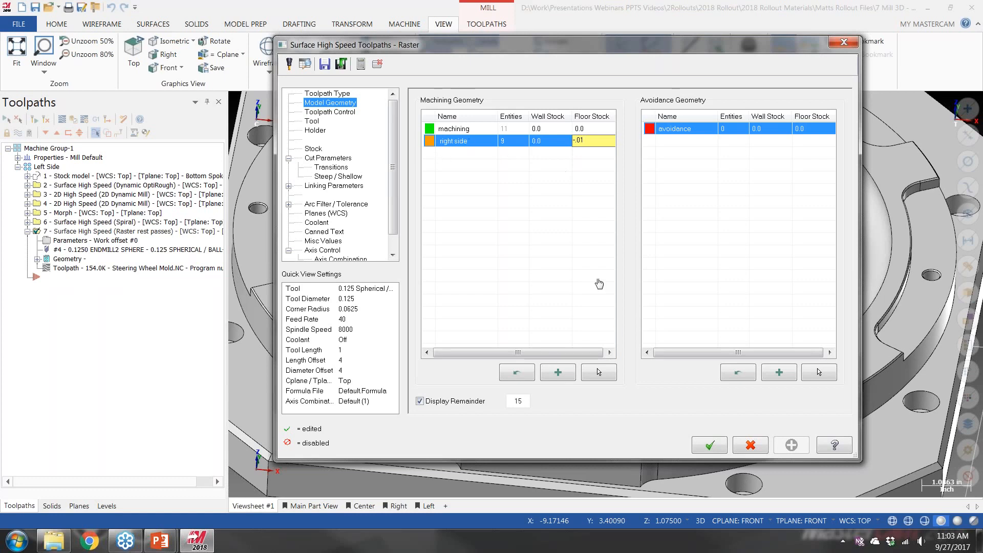
pyautogui.click(710, 447)
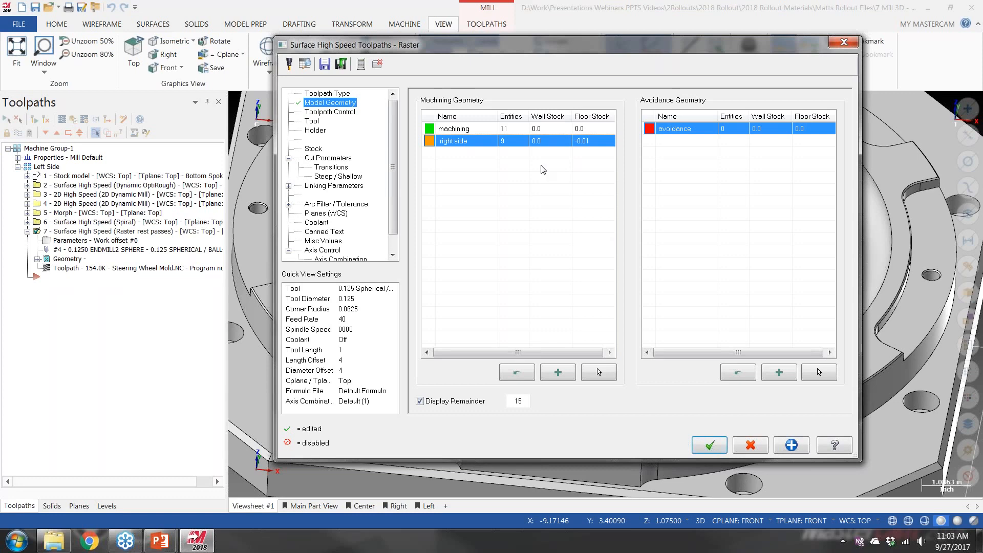
# Set the right side group's wall stock to -0.01 and accept the raster operation's parameters
pyautogui.doubleClick(549, 141)
pyautogui.write('-')
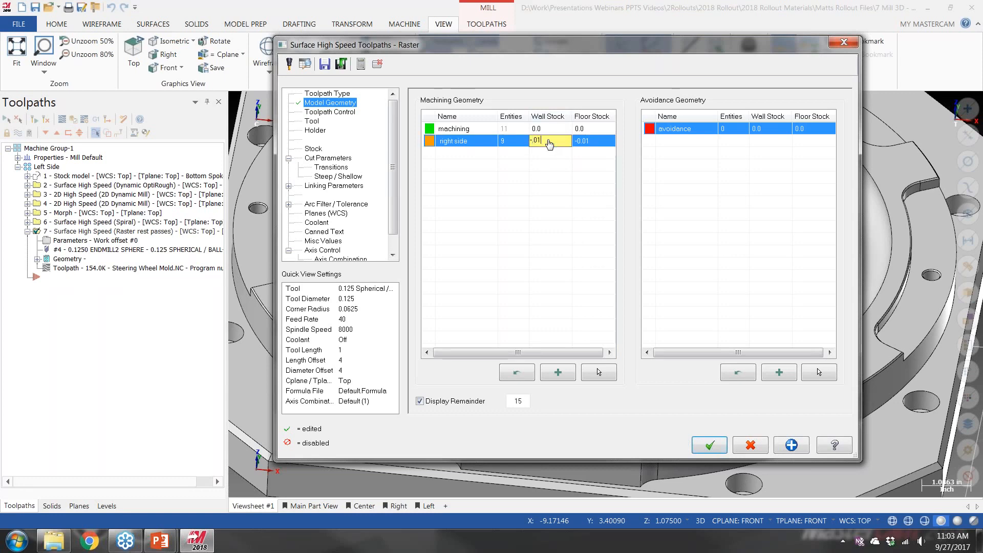
pyautogui.click(714, 449)
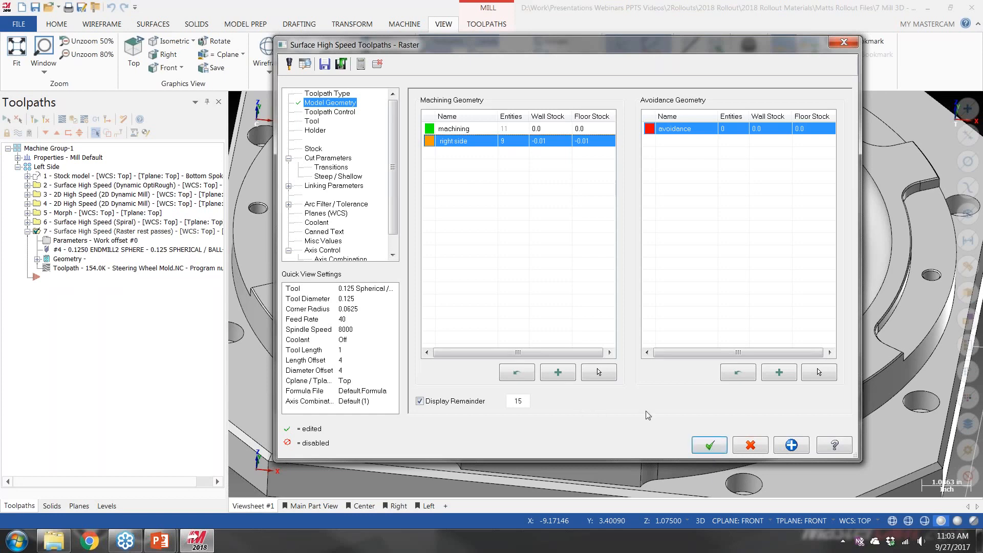
pyautogui.click(710, 453)
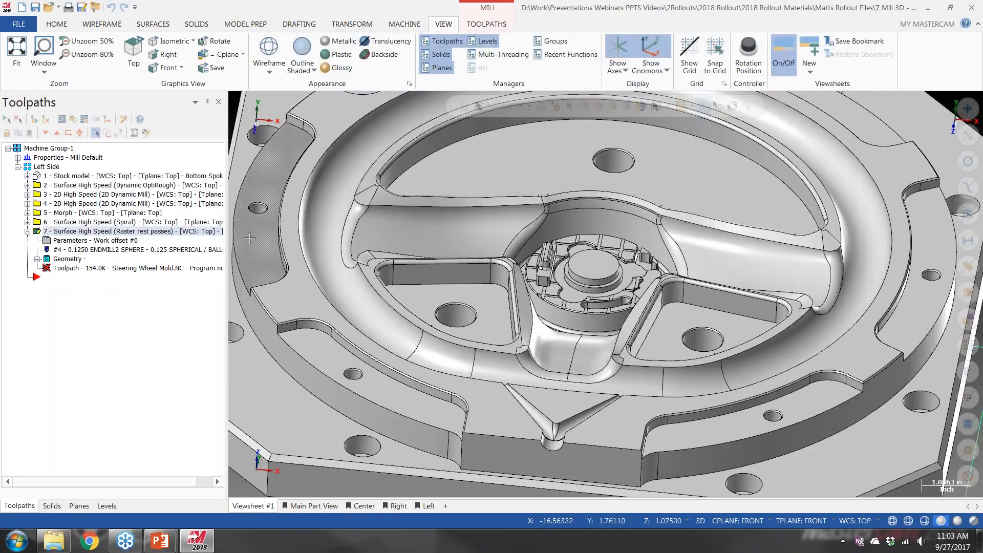
# Regenerate the Raster rest passes operation and examine its toolpath closely on both halves of the bottom spoke
pyautogui.click(34, 119)
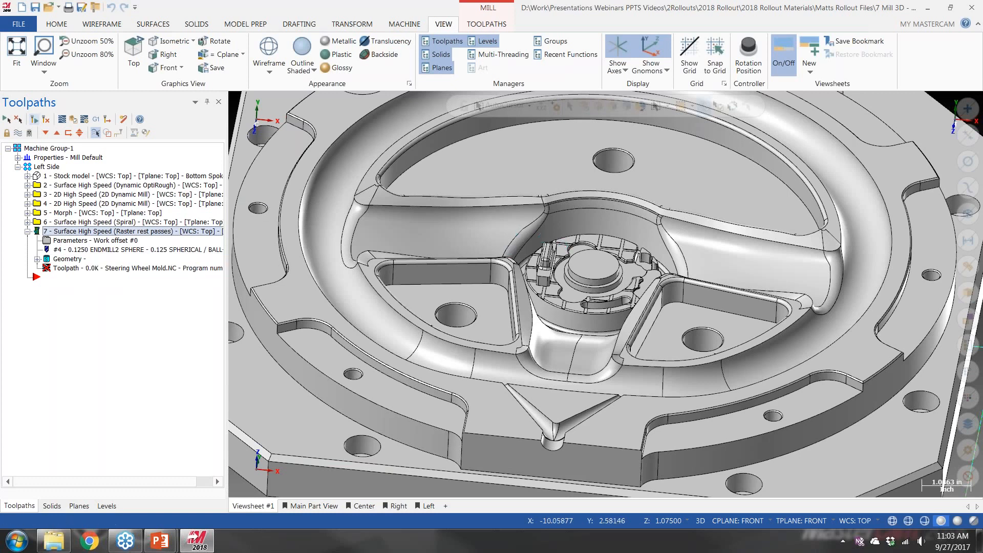
pyautogui.moveTo(594, 349); pyautogui.dragTo(602, 334, button='middle')
pyautogui.scroll(8, 593, 349)
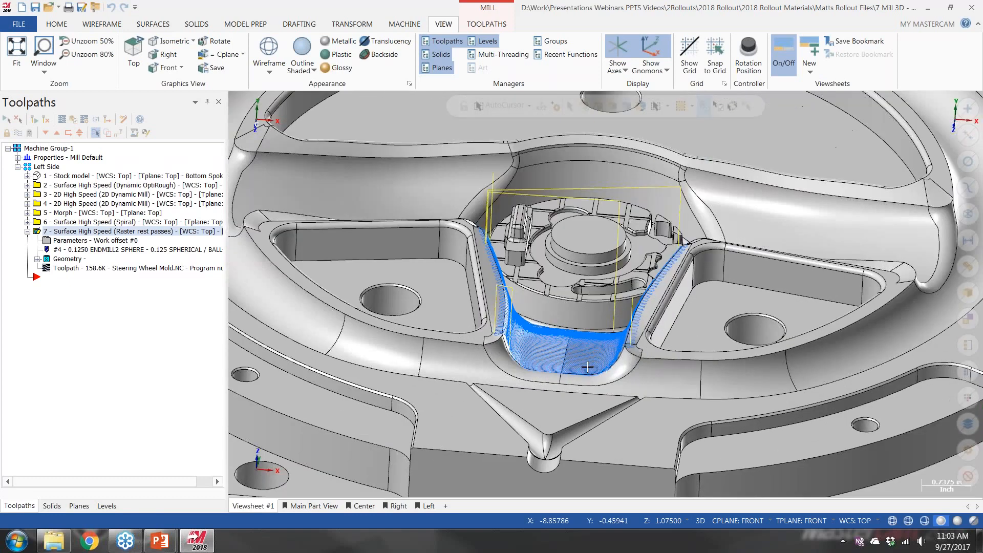
pyautogui.scroll(1, 569, 319)
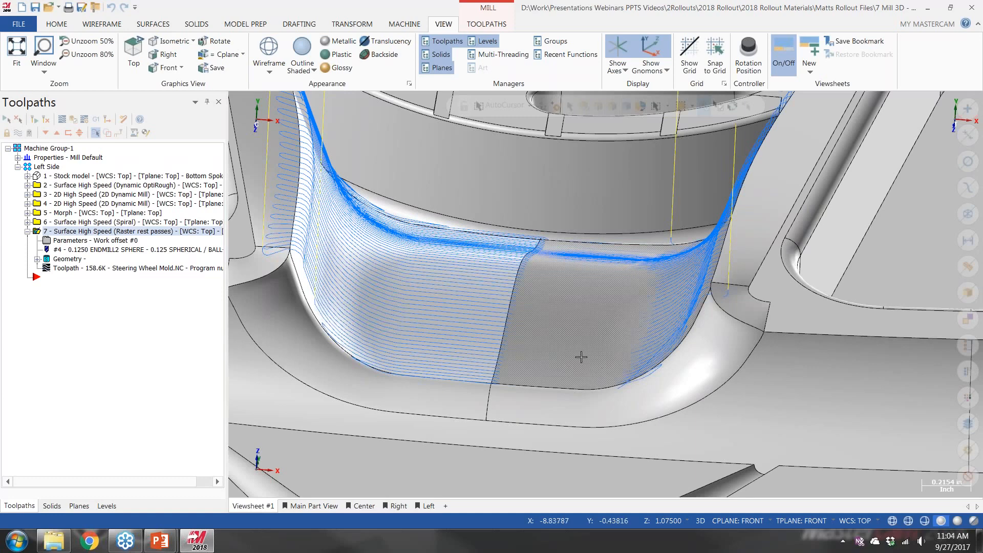
pyautogui.moveTo(566, 328)
pyautogui.mouseDown(button='middle')
pyautogui.moveTo(625, 333)
pyautogui.moveTo(567, 325)
pyautogui.mouseUp(button='middle')
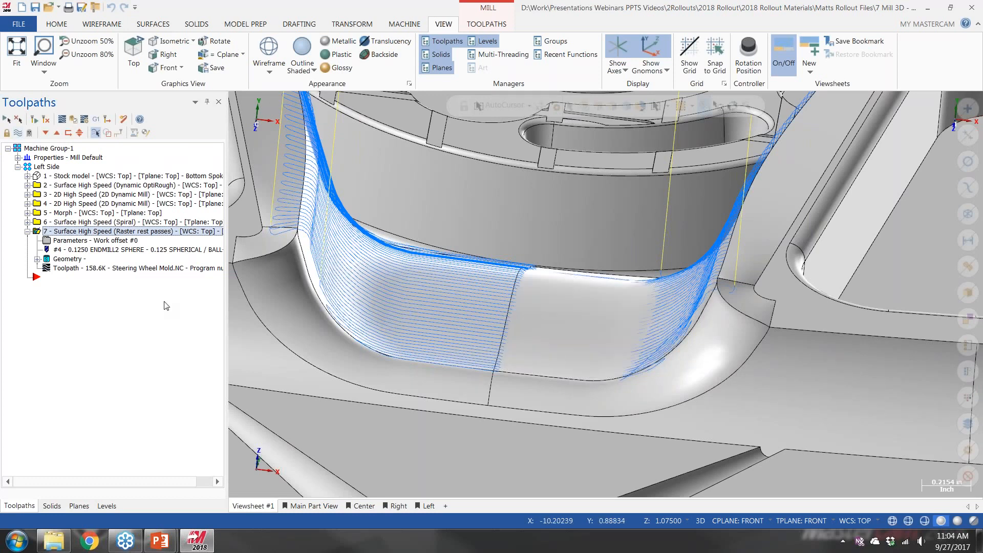
# Reopen the raster operation's parameters to review the Model Geometry page, and close them without changes
pyautogui.click(79, 242)
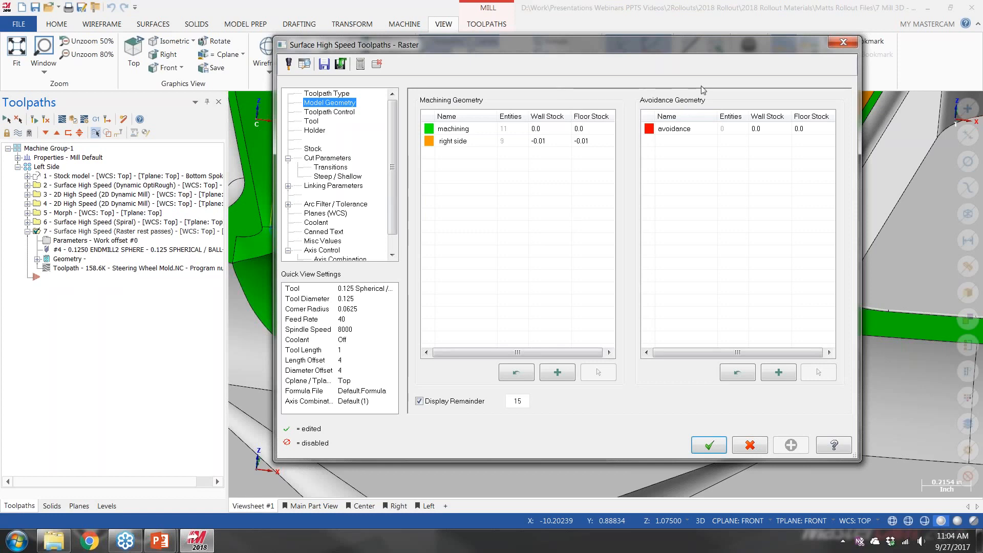
pyautogui.click(842, 44)
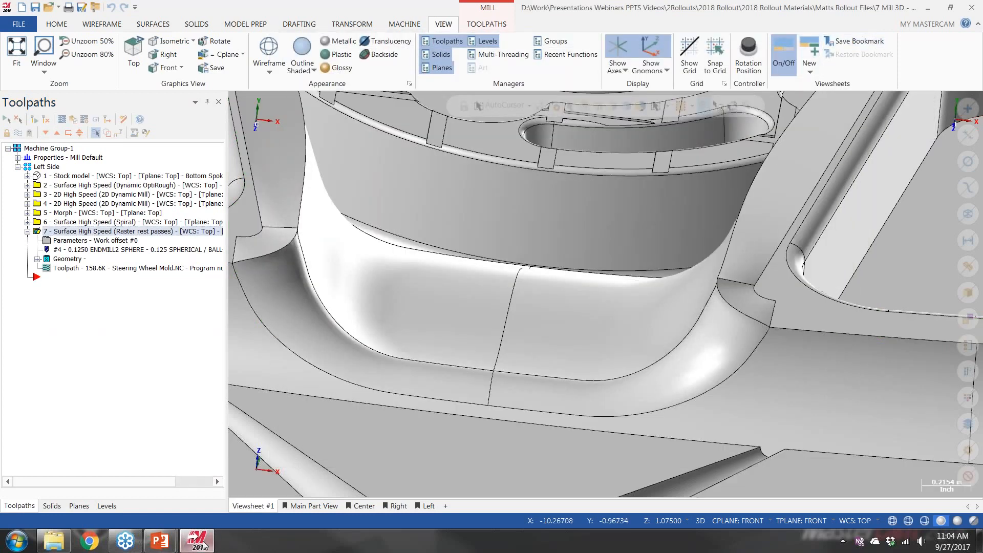
# Switch to the running PowerPoint slide show and advance to the Mill 3D - Model Geometry Page slide
pyautogui.moveTo(199, 547)
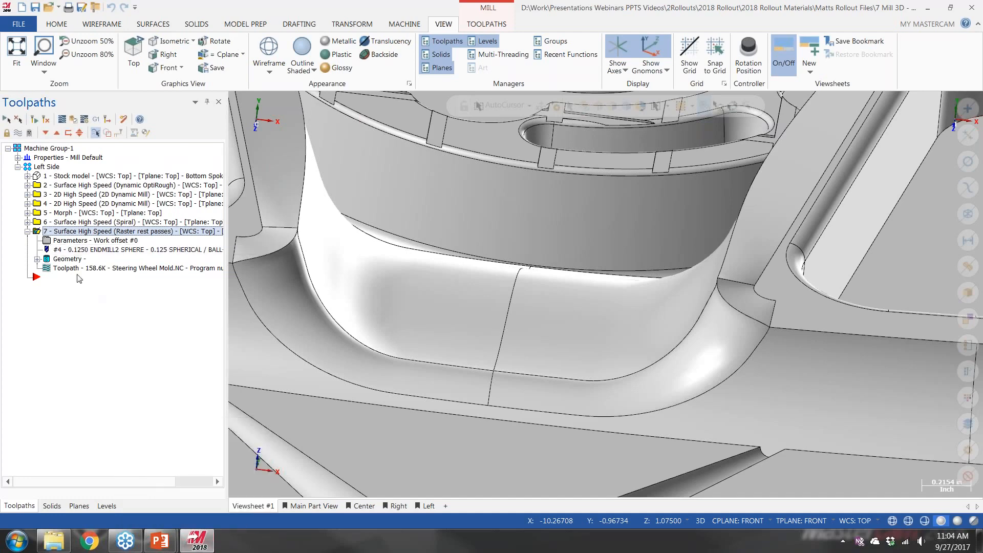
pyautogui.moveTo(159, 540)
pyautogui.click(252, 471)
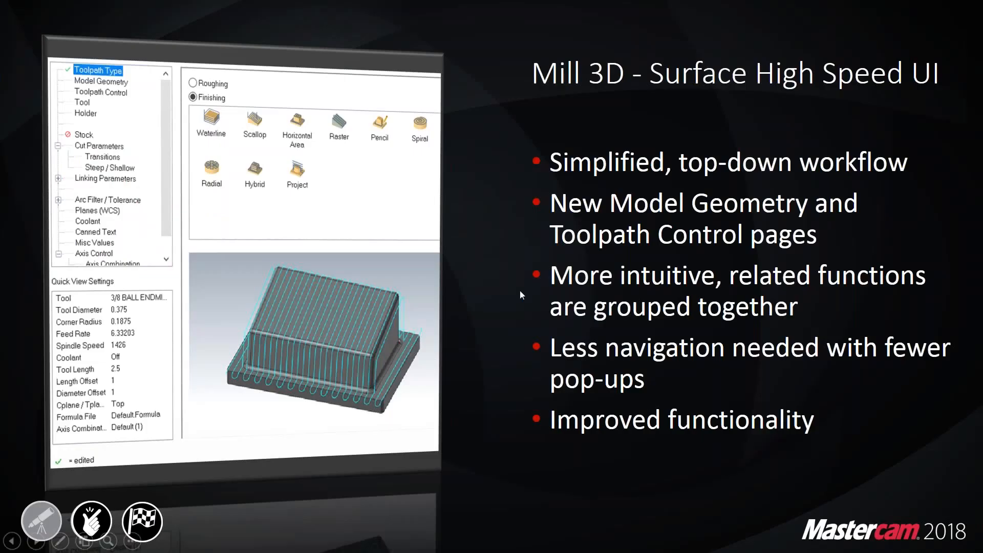
pyautogui.press('Right')
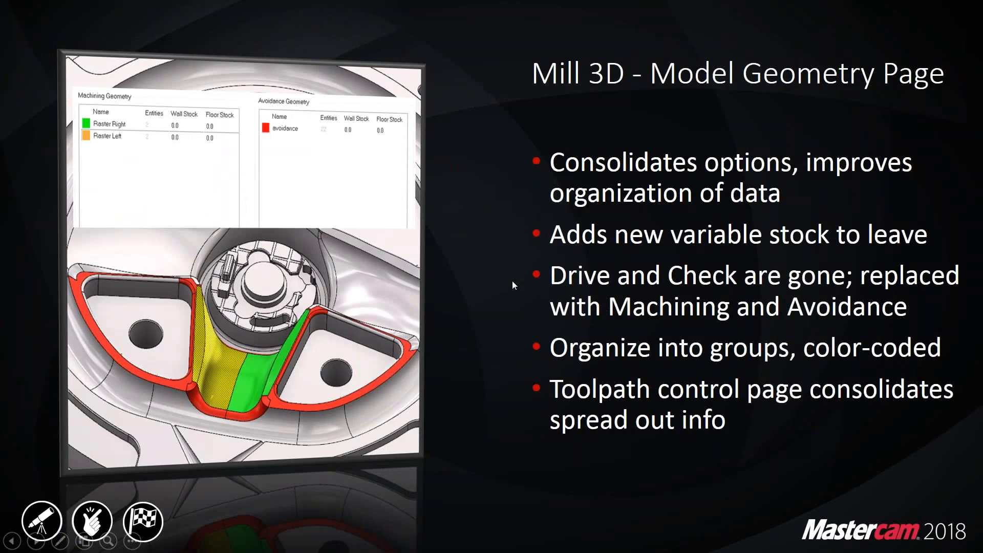
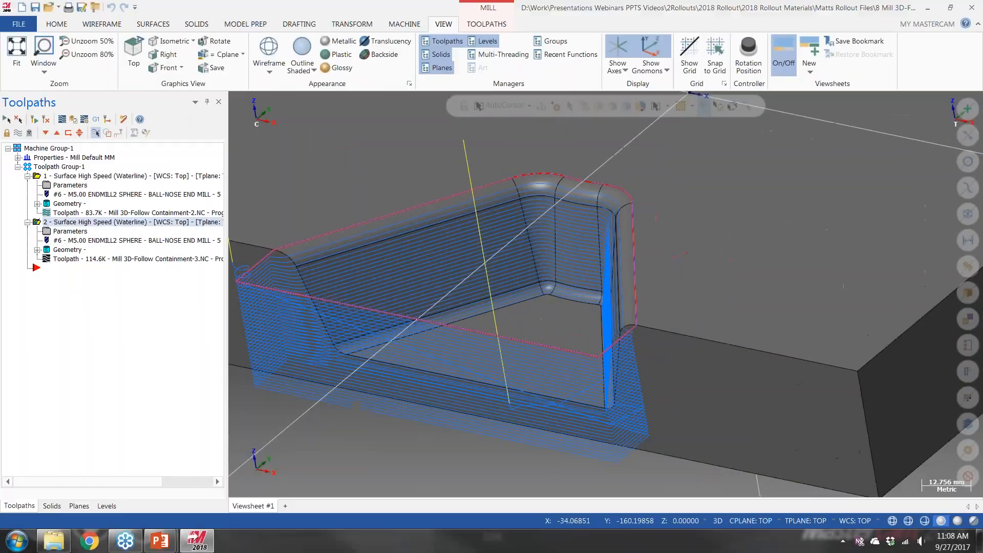
# Open the part file 9 Mill 3D Hybrid Smoothing.mcam and hide the yellow rapid moves from the toolpath display
pyautogui.click(61, 538)
pyautogui.doubleClick(678, 213)
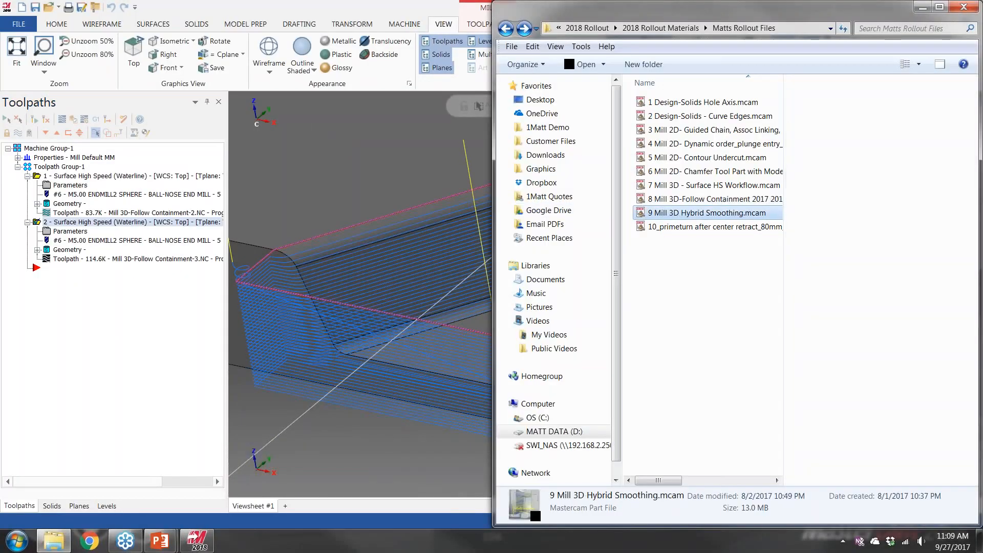
pyautogui.click(526, 294)
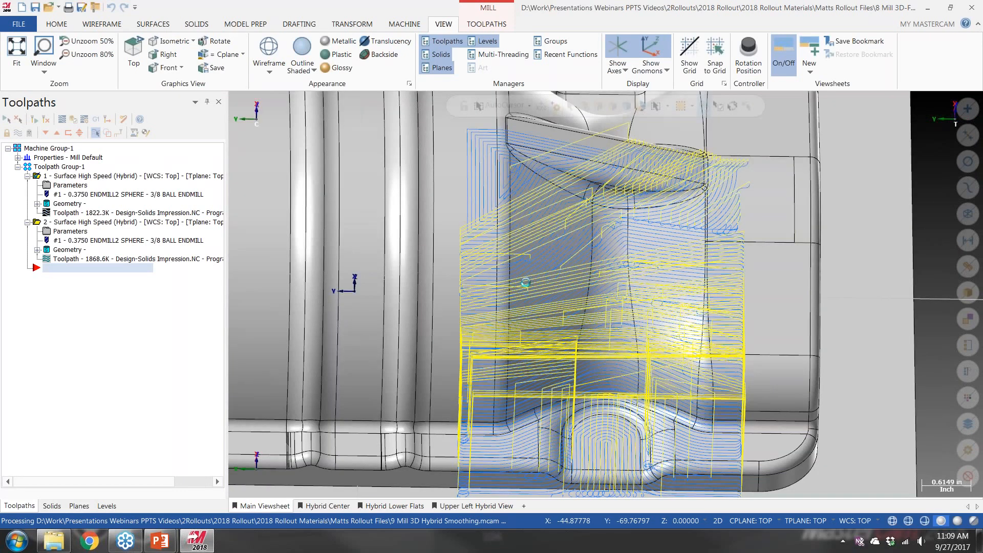
pyautogui.click(118, 136)
# Examine the Hybrid toolpath closely around the recess's upper corner and the fillet beneath its ledge for abrupt or noisy motion
pyautogui.moveTo(550, 310)
pyautogui.mouseDown(button='middle')
pyautogui.moveTo(526, 288)
pyautogui.moveTo(540, 303)
pyautogui.mouseUp(button='middle')
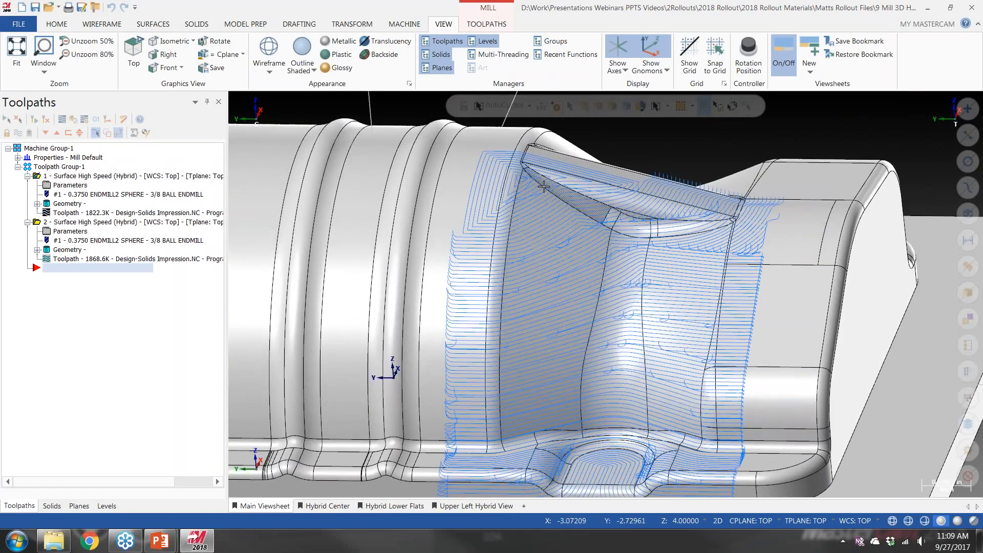
pyautogui.scroll(8, 545, 187)
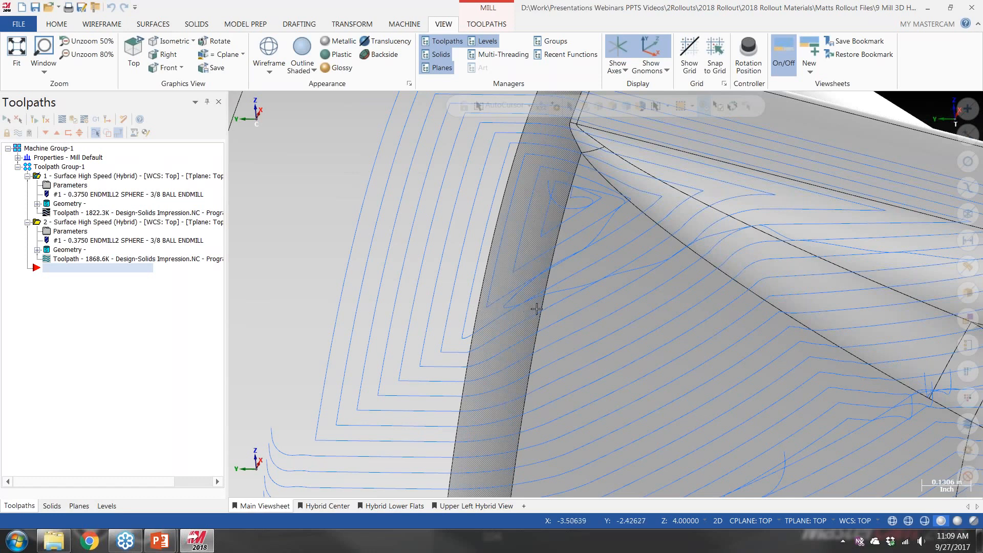
pyautogui.scroll(2, 512, 308)
pyautogui.scroll(2, 536, 308)
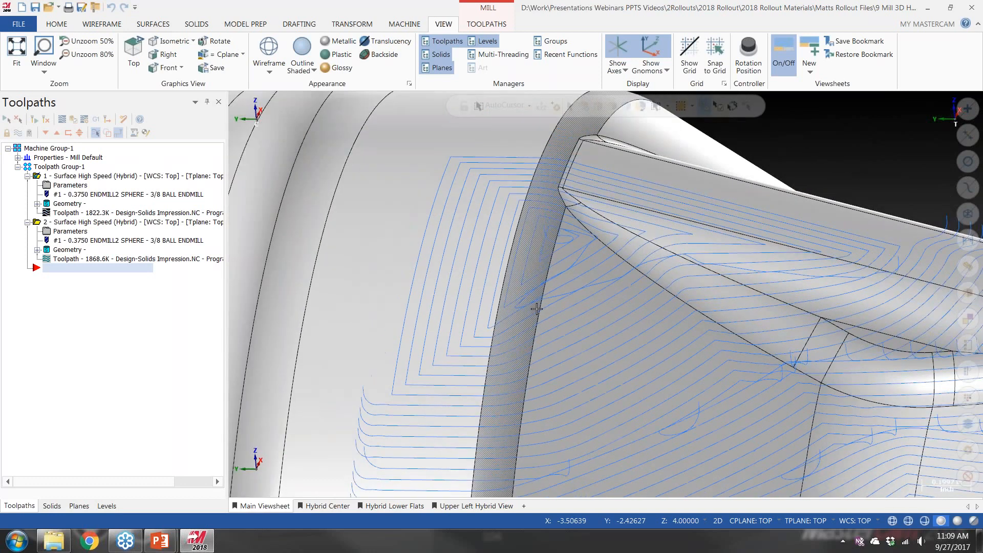
pyautogui.moveTo(651, 339); pyautogui.dragTo(430, 267, button='middle')
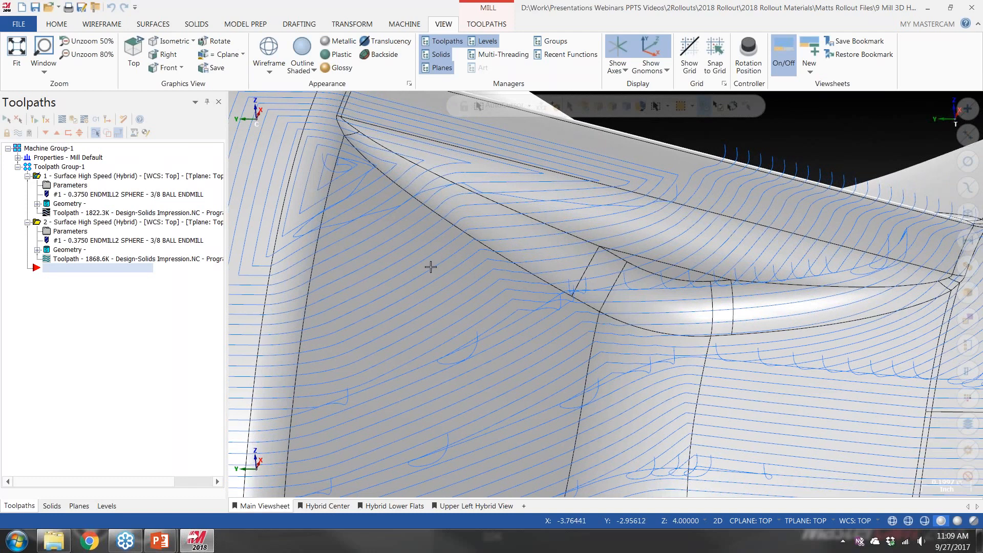
pyautogui.moveTo(636, 334); pyautogui.dragTo(499, 233, button='middle')
pyautogui.scroll(5, 527, 244)
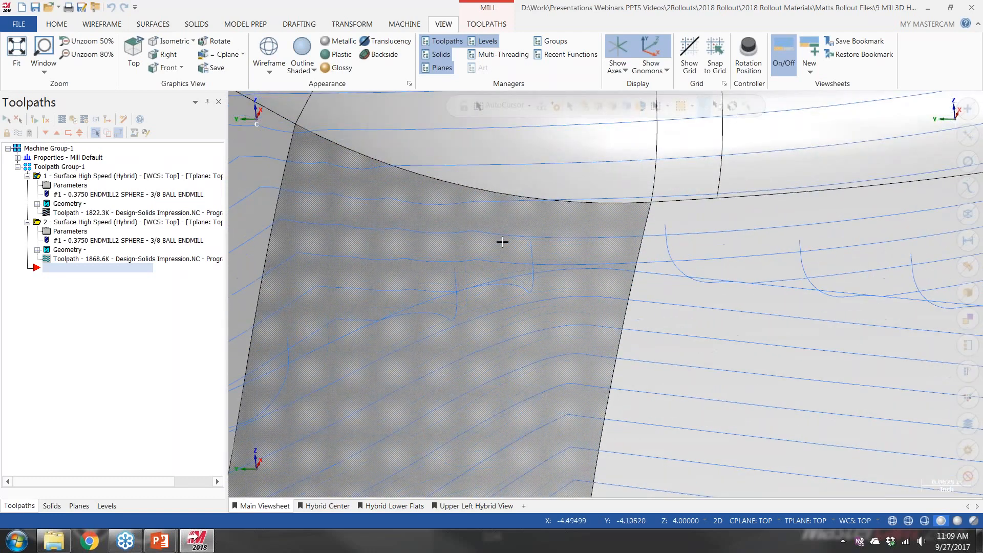
pyautogui.scroll(1, 502, 242)
pyautogui.moveTo(324, 226); pyautogui.dragTo(462, 286, button='middle')
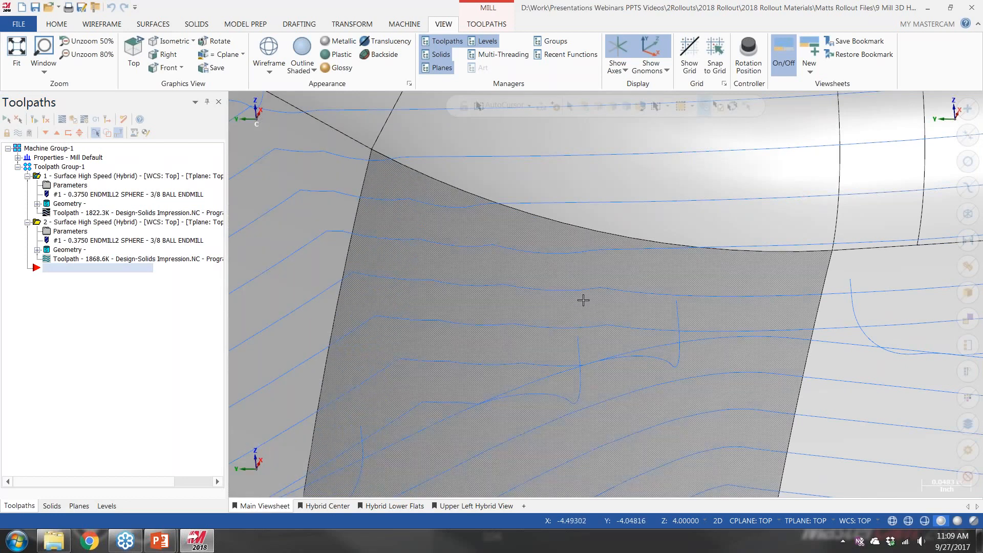
pyautogui.scroll(-1, 590, 302)
pyautogui.scroll(-1, 590, 302)
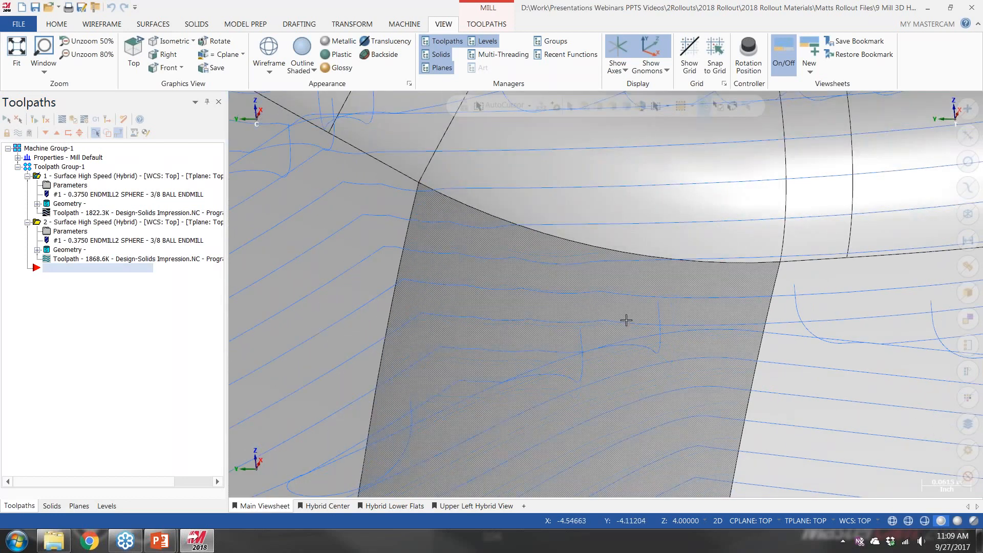
pyautogui.scroll(-7, 622, 322)
pyautogui.scroll(-5, 622, 326)
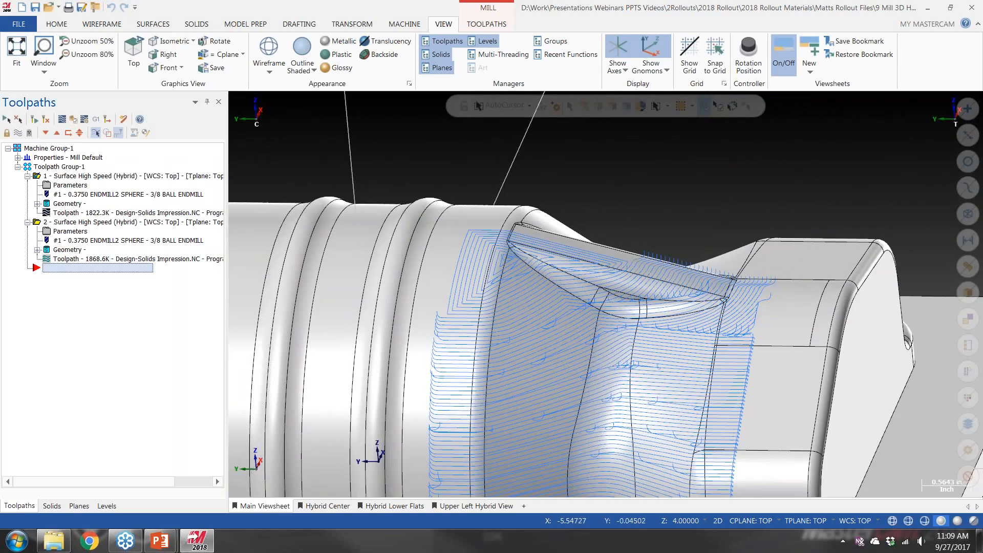
# Open the second Hybrid operation's cut parameters and look through the Flat detection options, leaving flat detection disabled
pyautogui.click(70, 231)
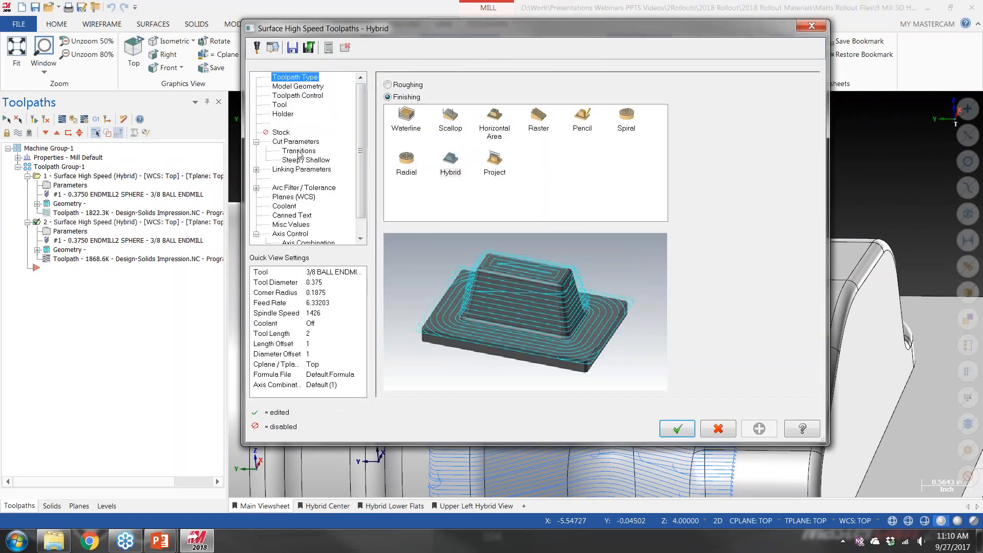
pyautogui.click(296, 142)
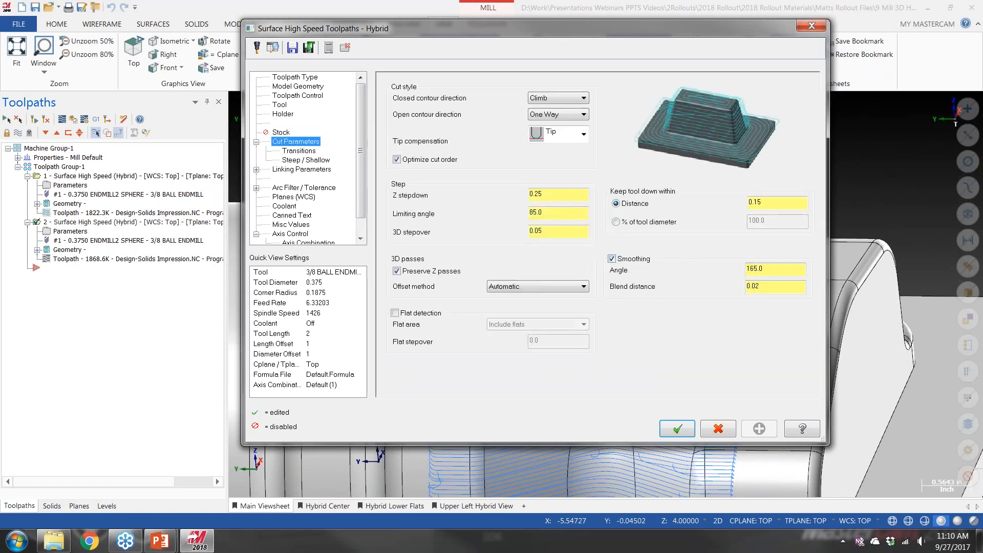
pyautogui.click(394, 313)
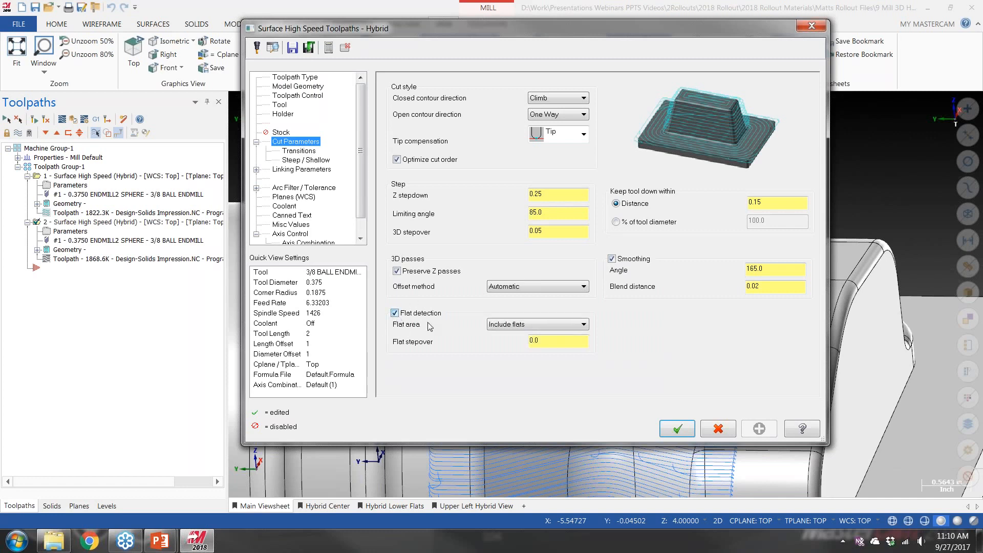
pyautogui.click(514, 325)
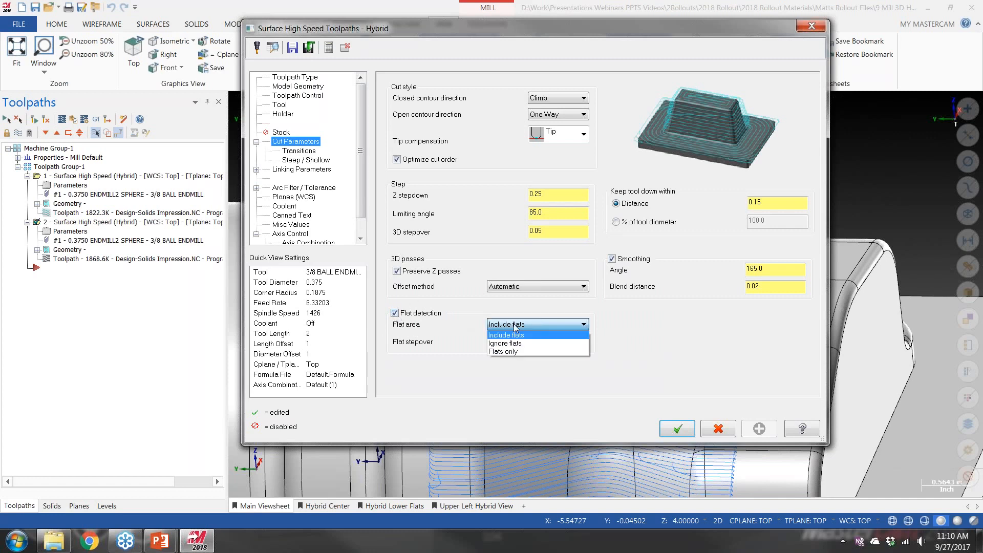
pyautogui.click(393, 314)
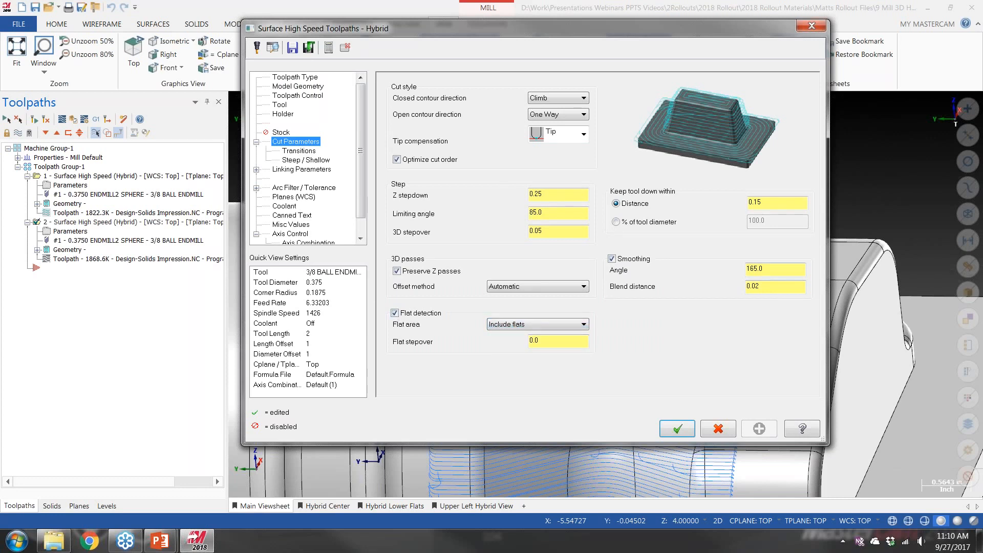
pyautogui.click(394, 313)
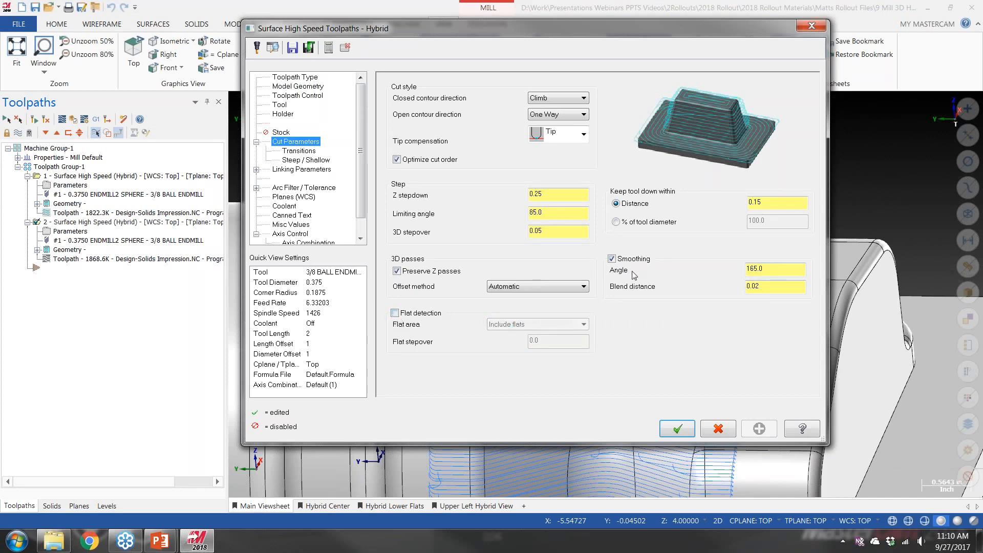
# Review the Smoothing angle and blend distance against the toolpath on the model, and accept the parameters
pyautogui.press('Tab')
pyautogui.moveTo(456, 31); pyautogui.dragTo(413, 41)
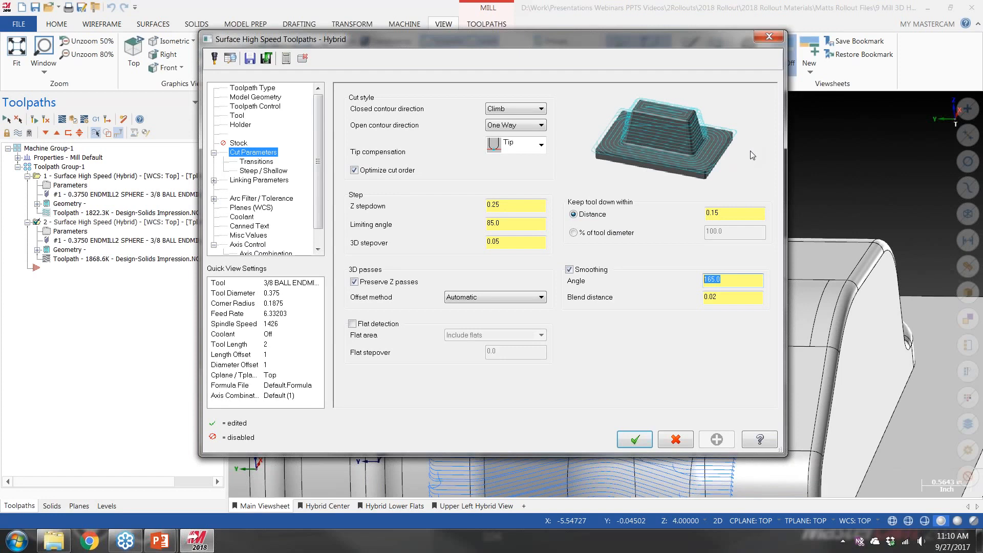
pyautogui.moveTo(504, 34); pyautogui.dragTo(463, 356)
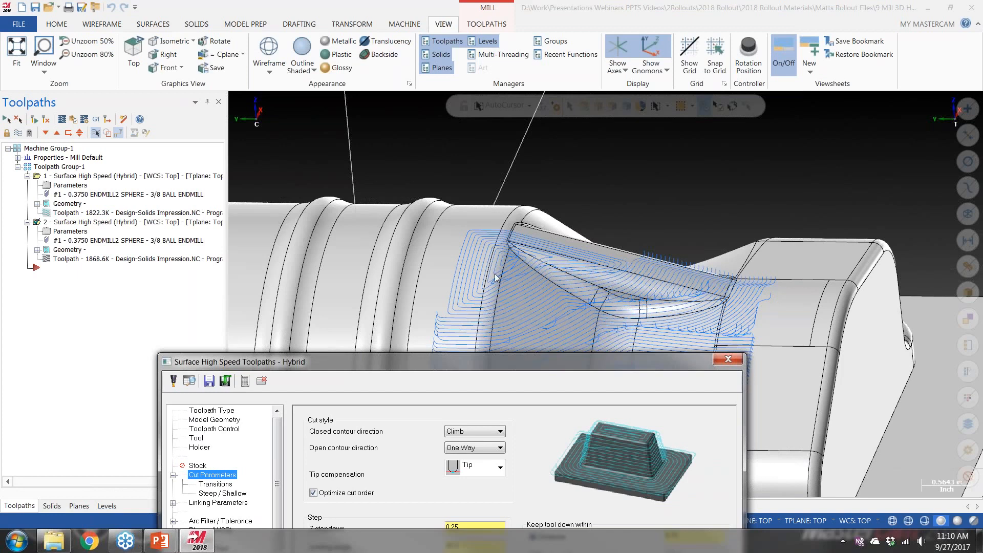
pyautogui.moveTo(450, 362); pyautogui.dragTo(430, 106)
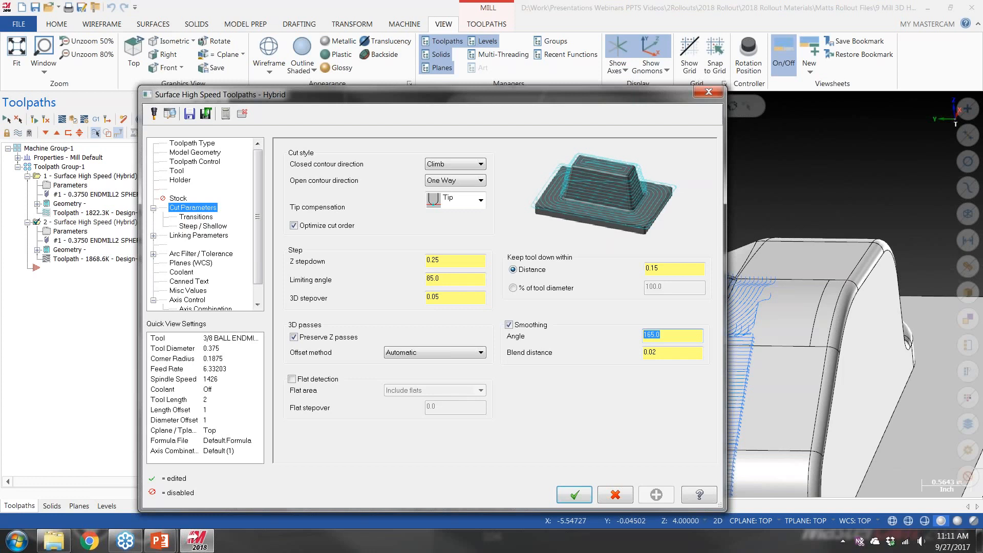
pyautogui.click(697, 347)
pyautogui.moveTo(484, 97); pyautogui.dragTo(495, 65)
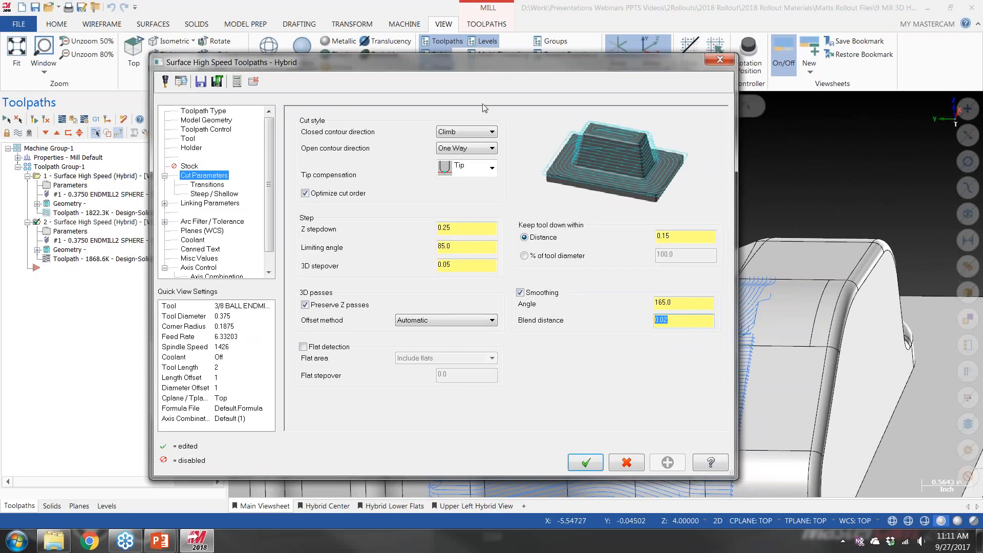
pyautogui.click(586, 464)
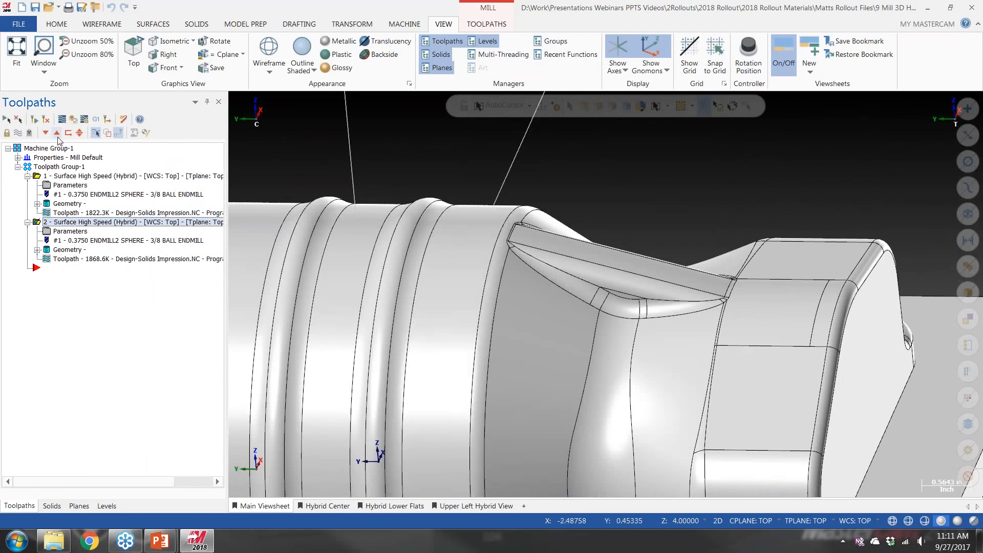
# Examine the second Hybrid operation's toolpath along the recess's upper corner and the fillet beneath its ledge
pyautogui.scroll(6, 538, 311)
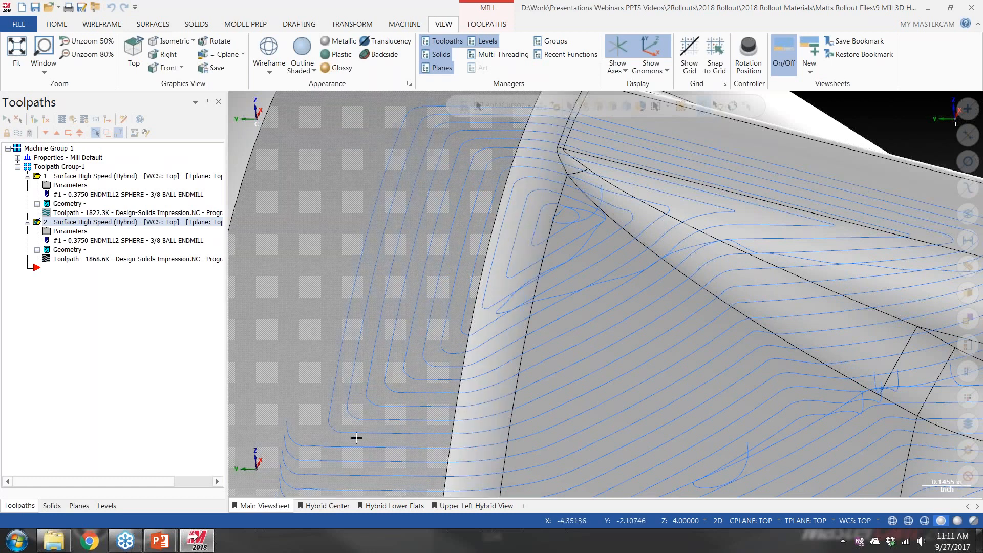
pyautogui.moveTo(778, 425); pyautogui.dragTo(647, 308, button='middle')
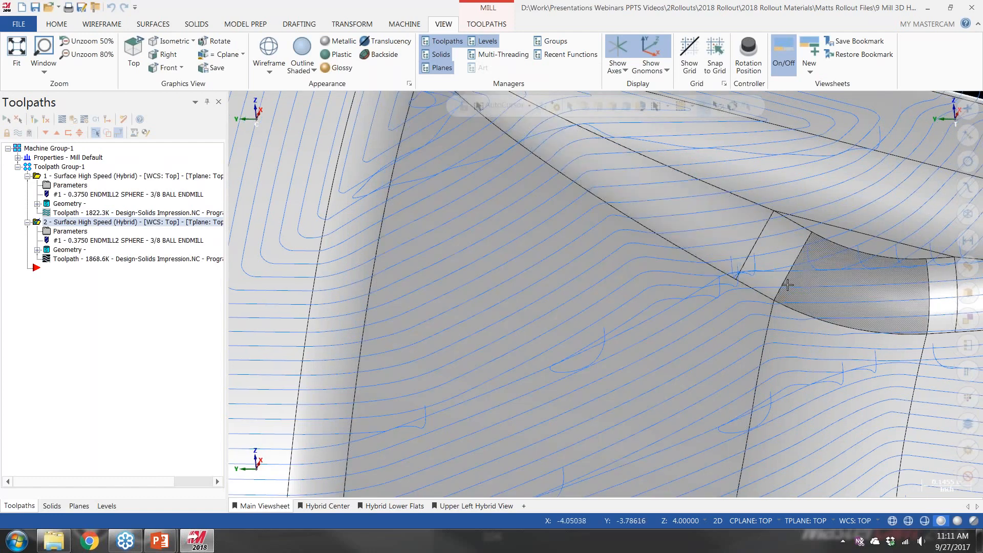
pyautogui.moveTo(788, 286); pyautogui.dragTo(503, 250, button='middle')
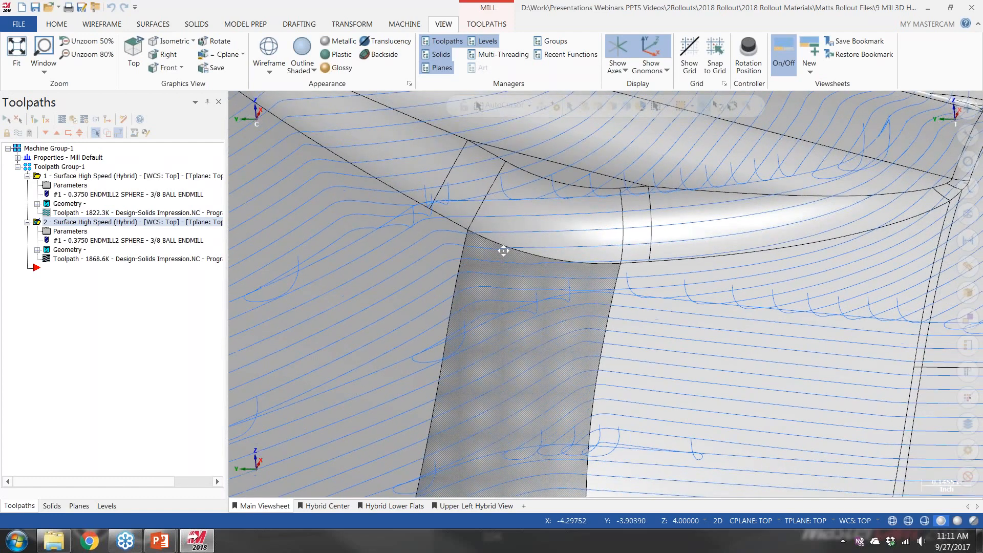
pyautogui.scroll(2, 512, 252)
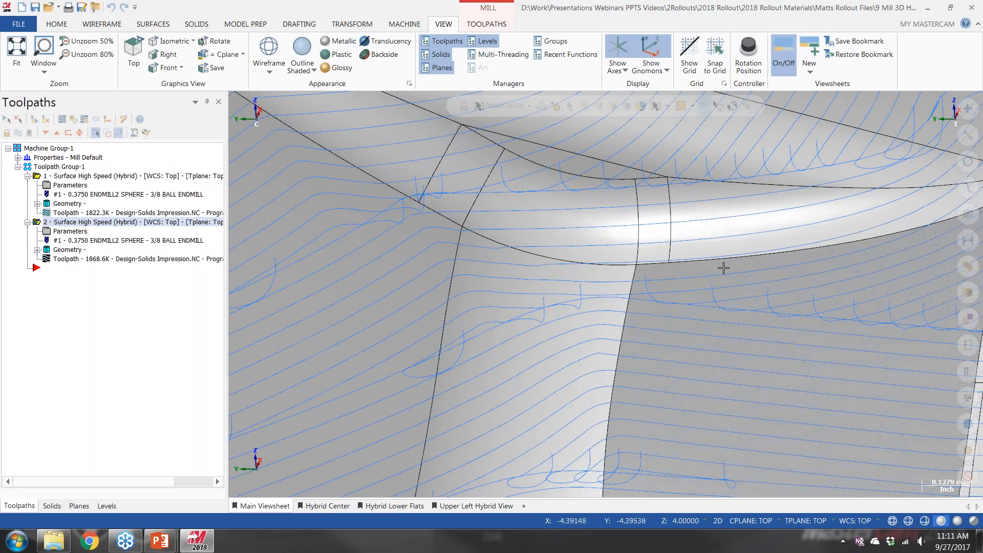
# Reopen the second Hybrid operation's cut parameters and review the Smoothing blend distance
pyautogui.click(50, 232)
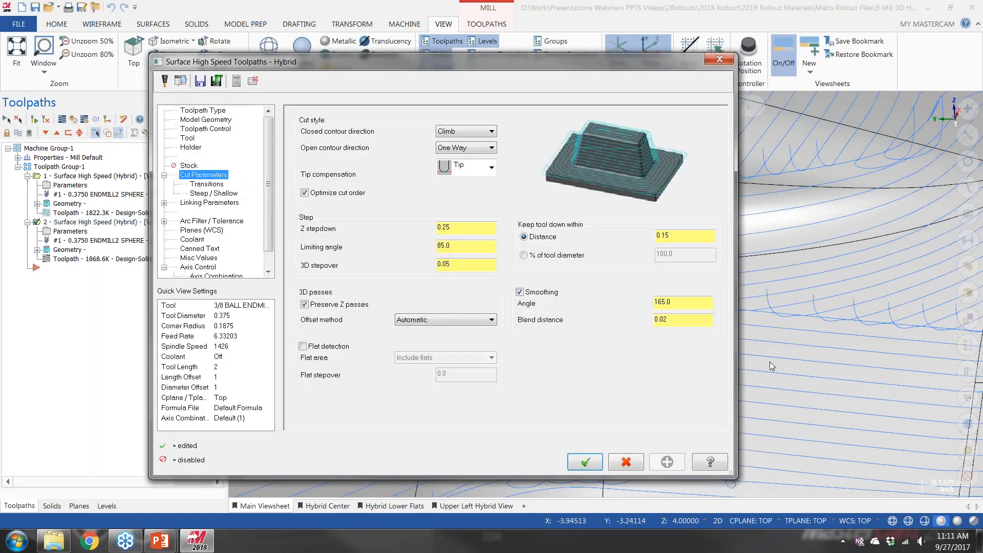
pyautogui.moveTo(664, 319); pyautogui.dragTo(669, 317)
pyautogui.click(717, 58)
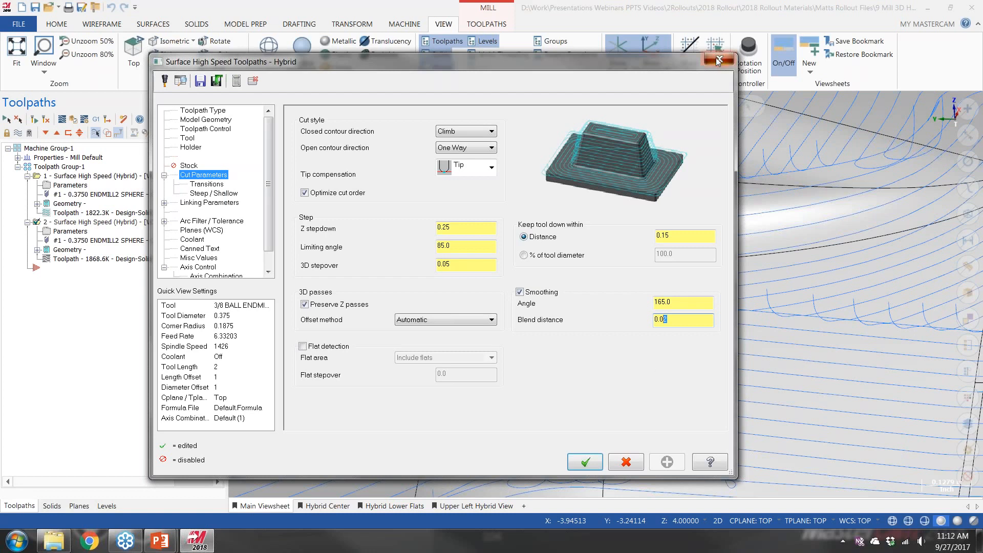
# Enable line/arc filtering for the Hybrid operation and split the total tolerance into 30% cut and 70% line/arc
pyautogui.click(202, 221)
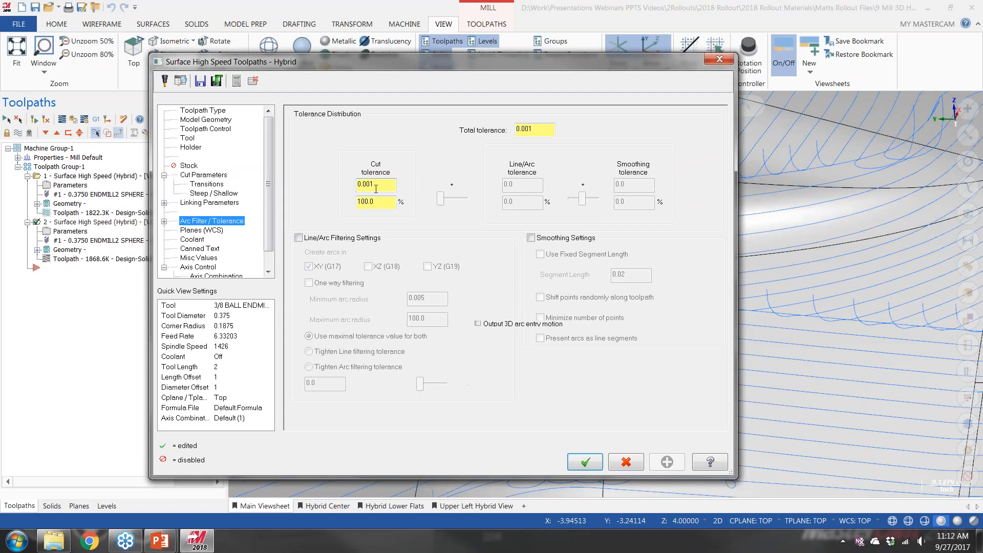
pyautogui.doubleClick(532, 129)
pyautogui.click(298, 237)
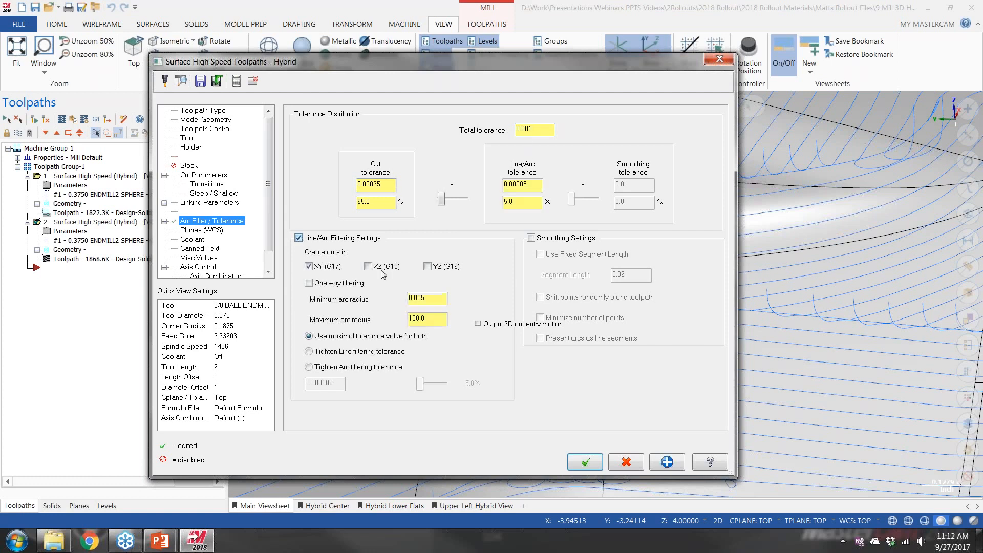
pyautogui.moveTo(440, 200); pyautogui.dragTo(458, 199)
pyautogui.moveTo(543, 129); pyautogui.dragTo(501, 127)
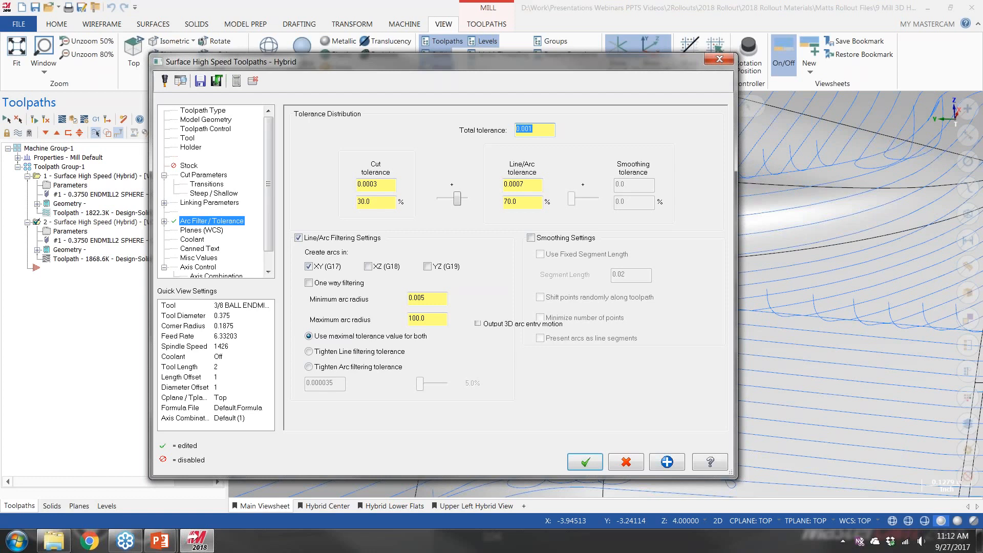
# Try tolerance splits of 50% cut with 50% line/arc and 90% with 10%, and close the parameters without saving
pyautogui.moveTo(457, 199); pyautogui.dragTo(453, 201)
pyautogui.moveTo(453, 200); pyautogui.dragTo(452, 201)
pyautogui.moveTo(454, 202); pyautogui.dragTo(452, 201)
pyautogui.moveTo(528, 185); pyautogui.dragTo(502, 185)
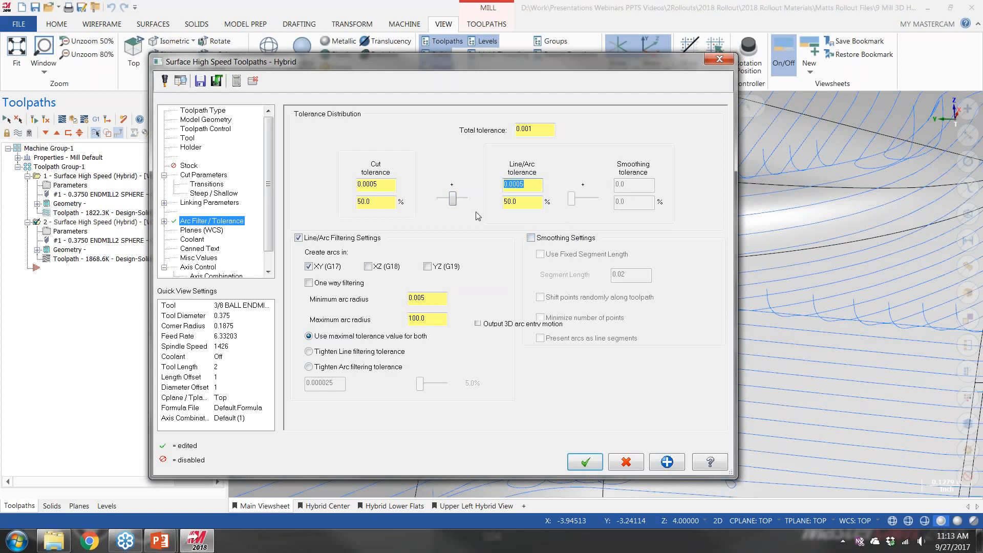
pyautogui.moveTo(452, 201); pyautogui.dragTo(442, 203)
pyautogui.click(718, 61)
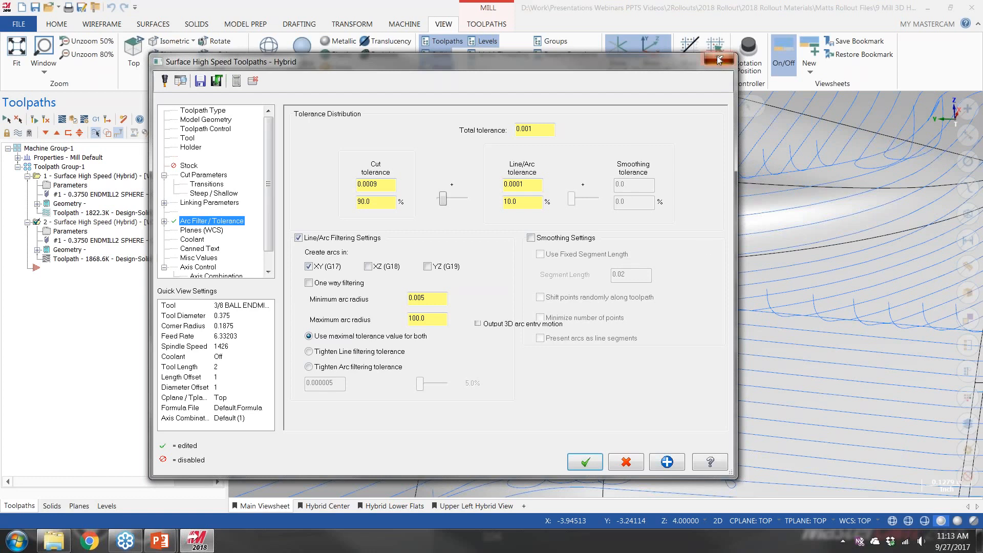
# Switch to the running PowerPoint slide show and advance to the Mill 3D – Finish Contour Undercut slide
pyautogui.moveTo(169, 548)
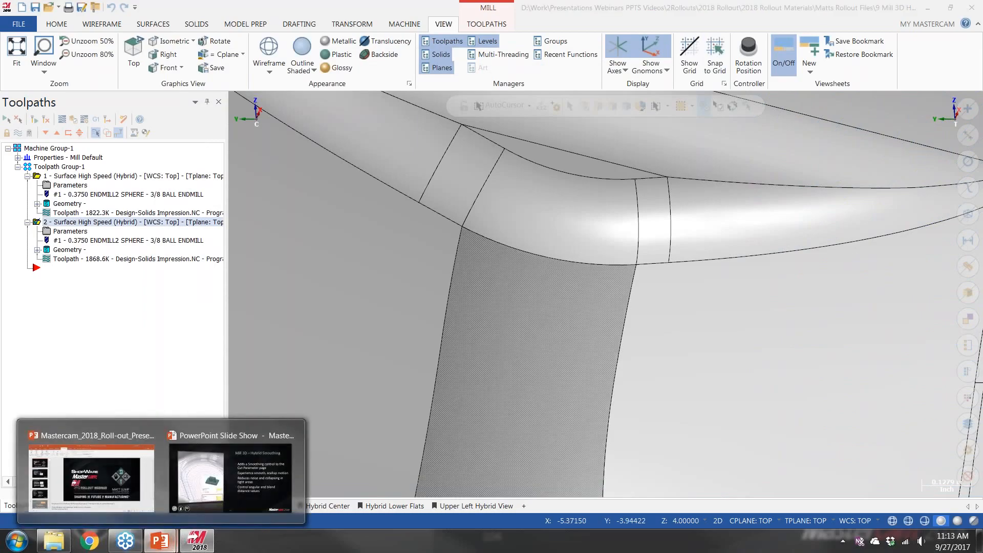
pyautogui.click(257, 481)
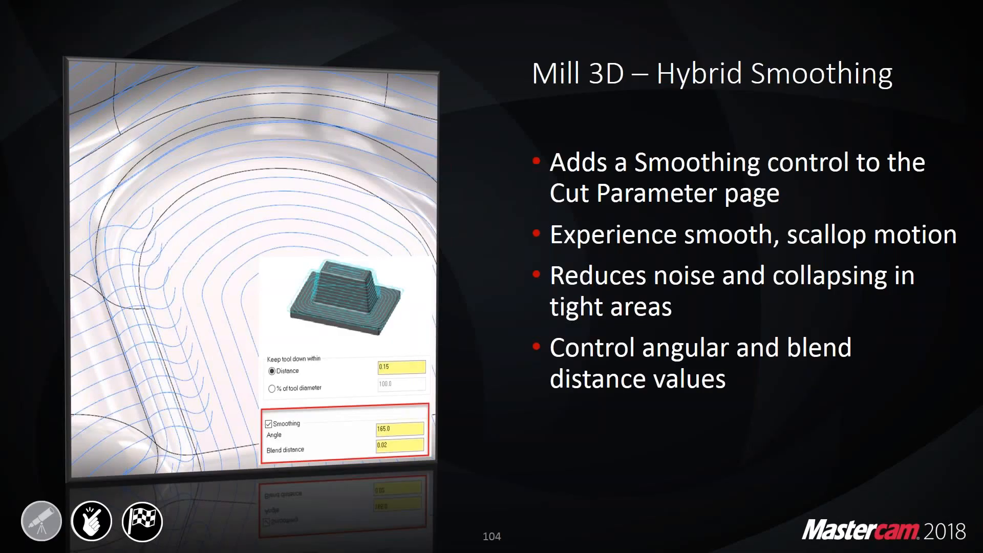
pyautogui.click(489, 291)
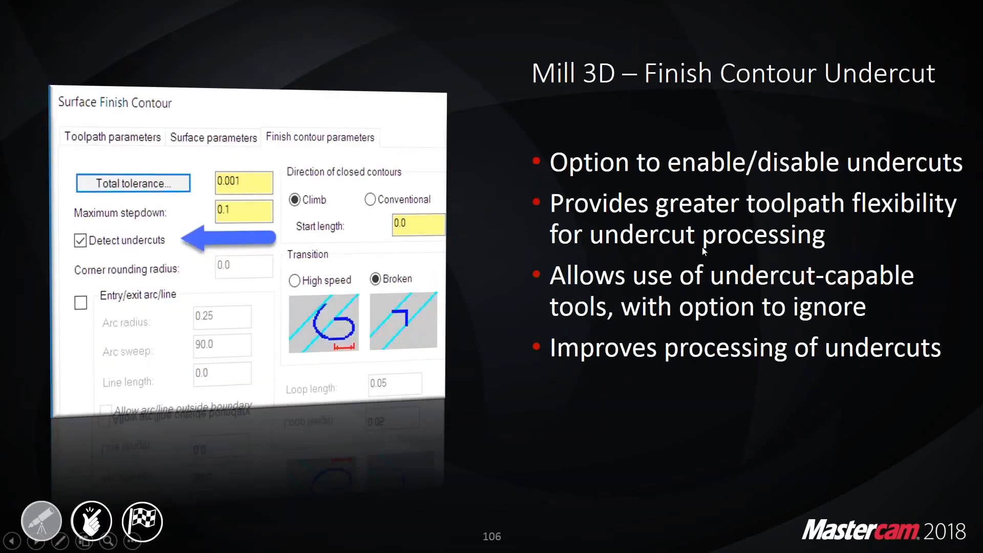